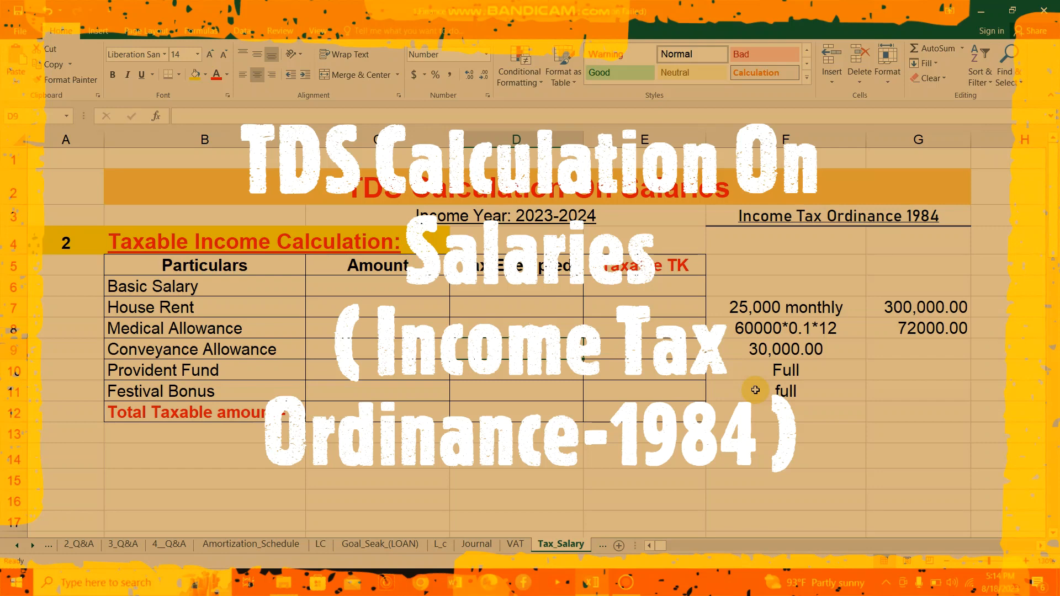
# Enter 60000 as the monthly basic salary amount in the Salary Break Down table, cell E40.
pyautogui.click(607, 441)
pyautogui.scroll(-11, 606, 442)
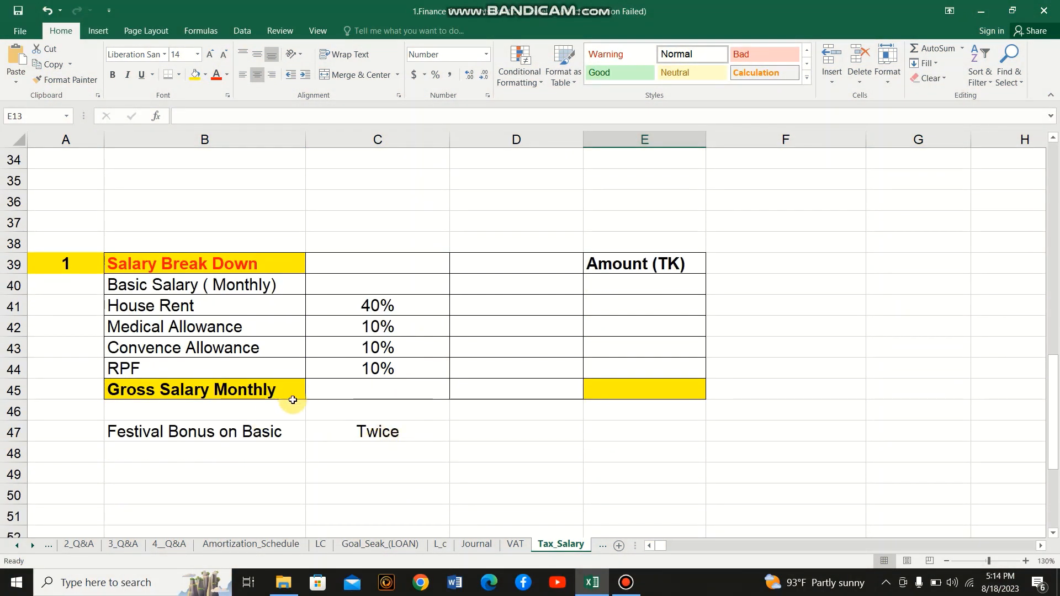
pyautogui.click(634, 286)
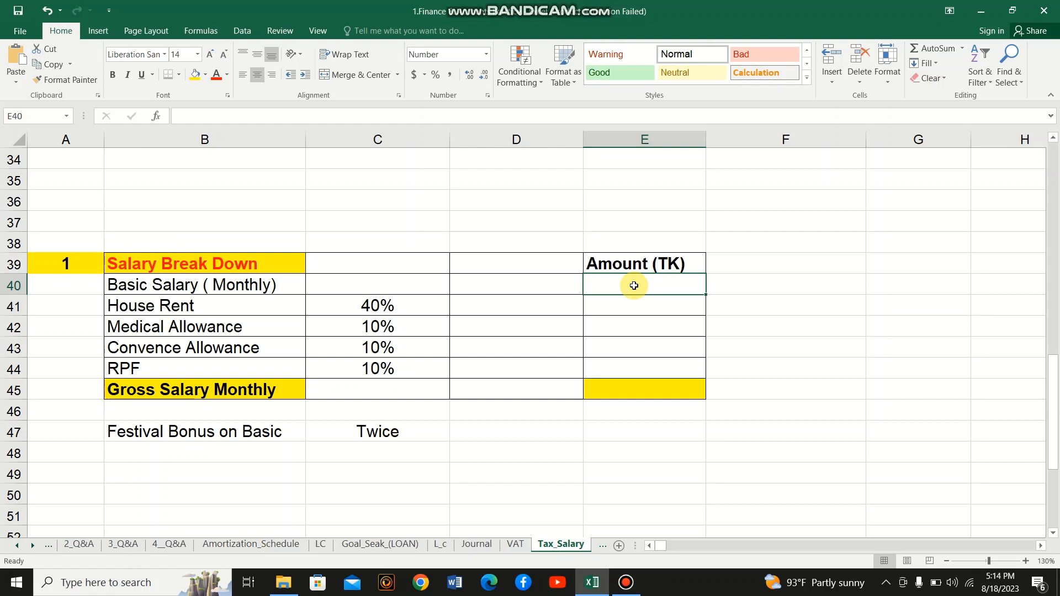
pyautogui.write('60000')
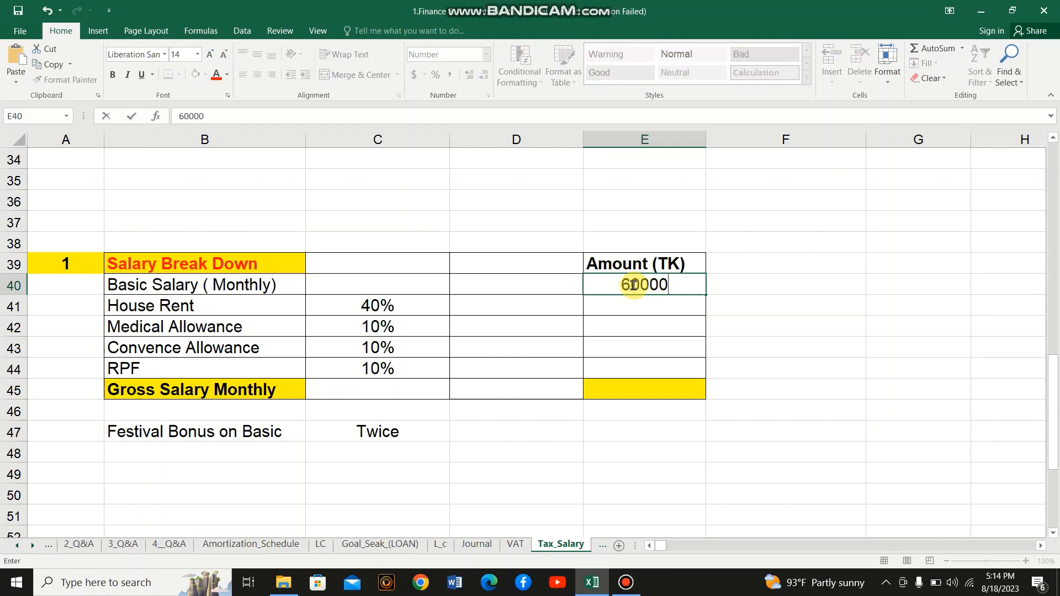
pyautogui.press('Return')
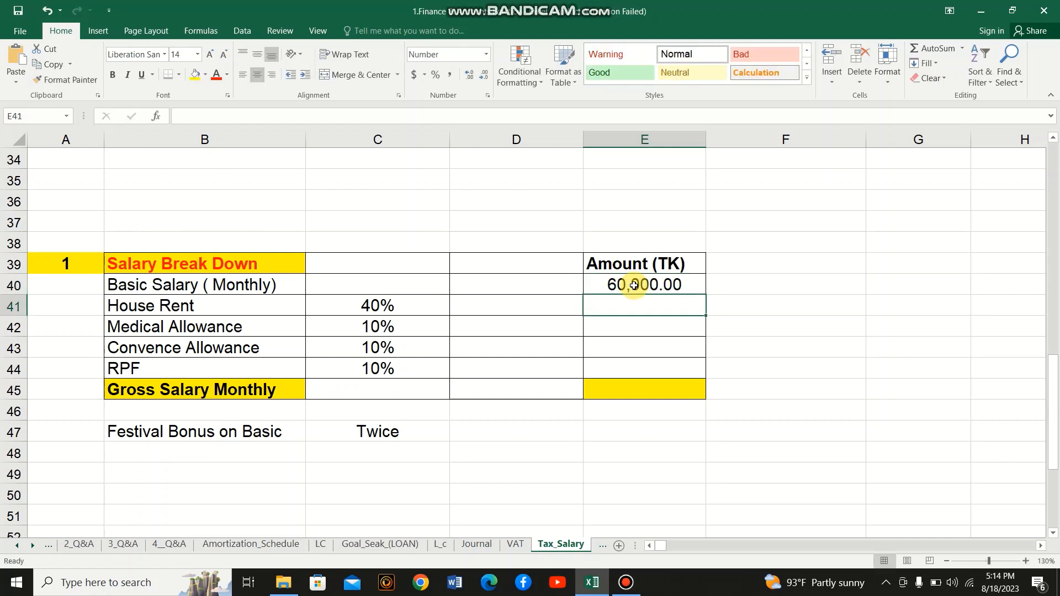
# Calculate the House Rent amount in E41 with the formula =E40*C41.
pyautogui.write('=')
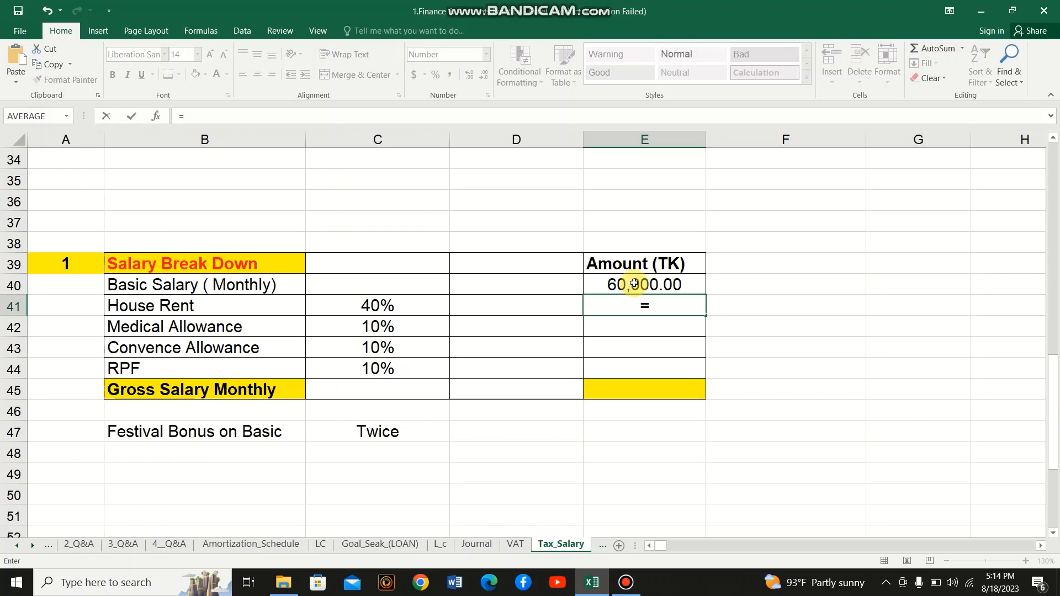
pyautogui.click(634, 285)
pyautogui.click(290, 118)
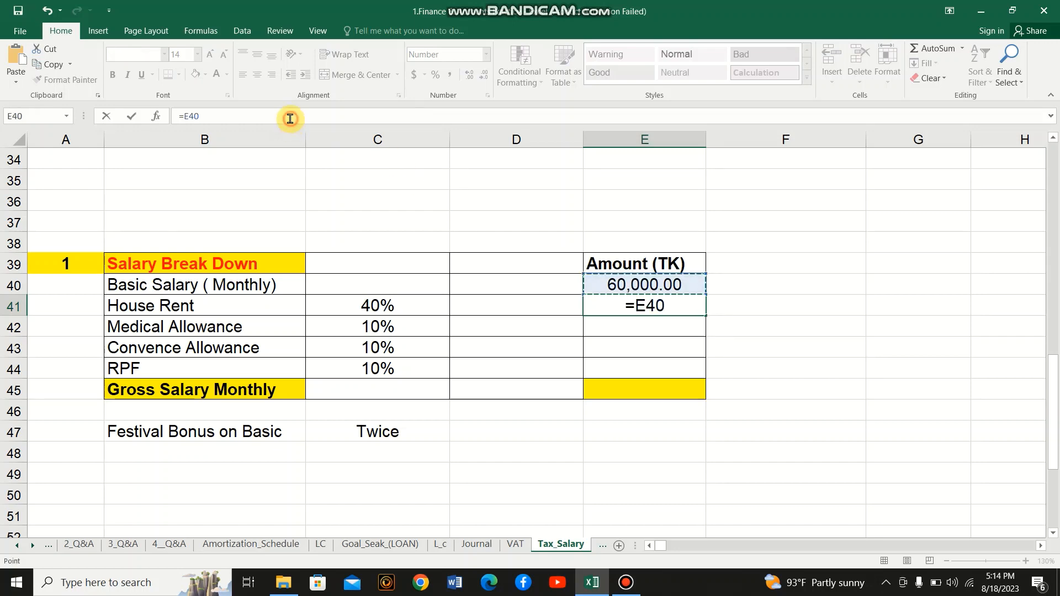
pyautogui.write('*')
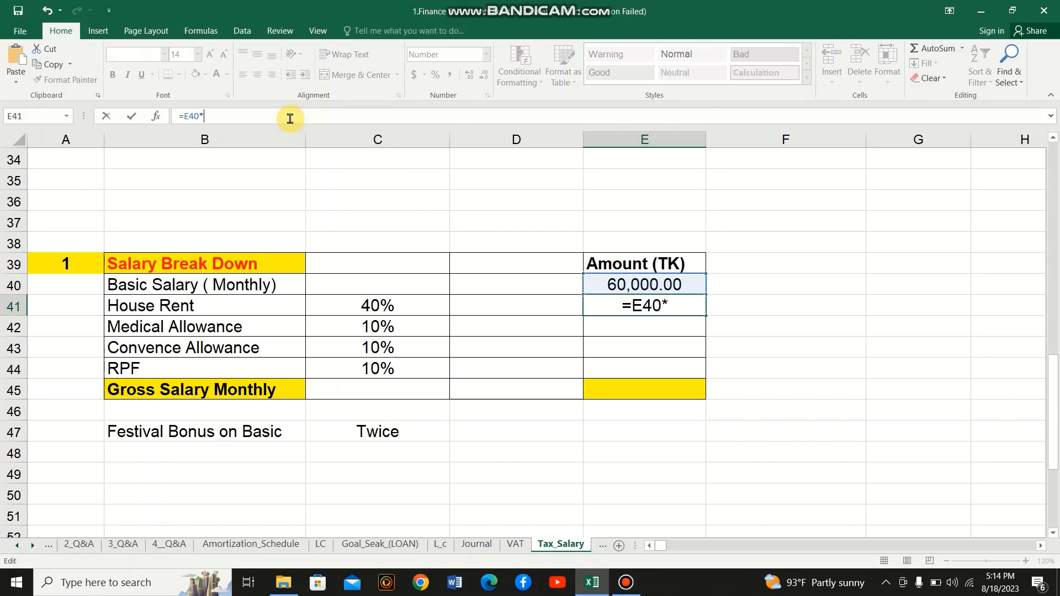
pyautogui.click(379, 308)
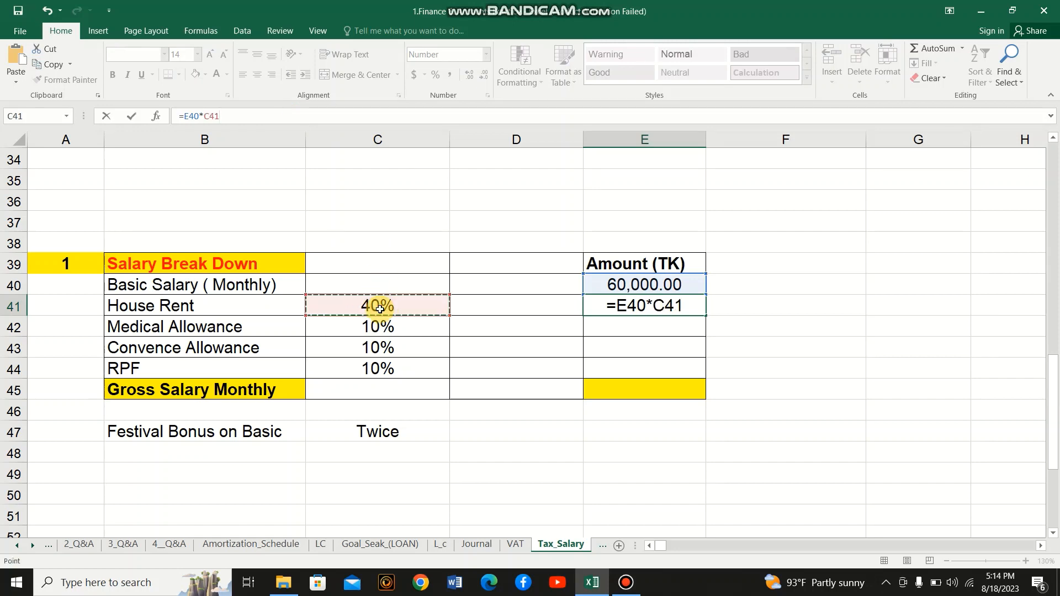
pyautogui.press('Return')
# Calculate the Medical Allowance amount in E42 by multiplying the basic salary in E40 by the percentage in C42.
pyautogui.write('=')
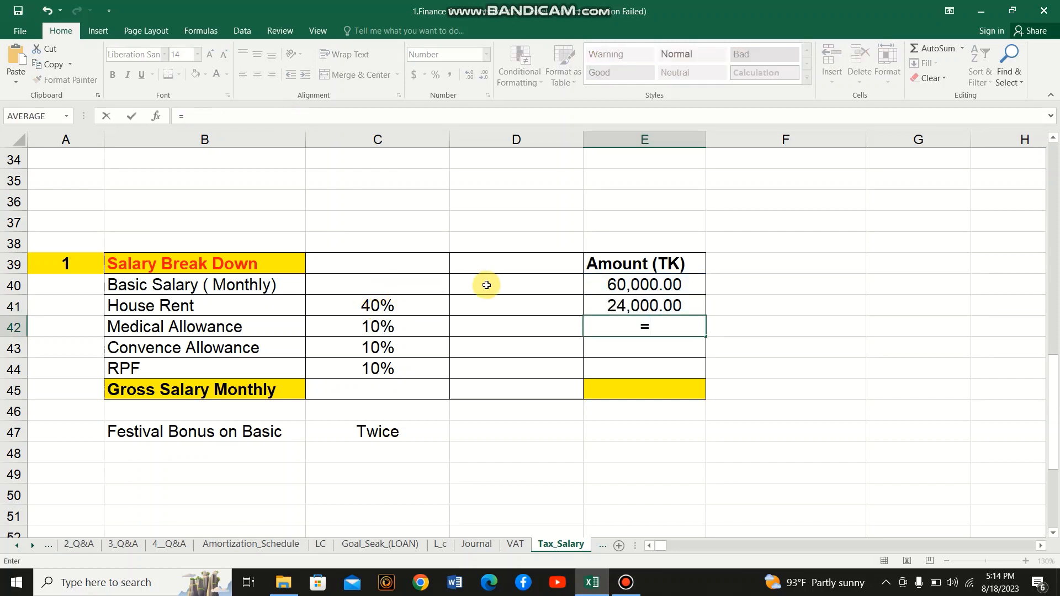
pyautogui.click(610, 288)
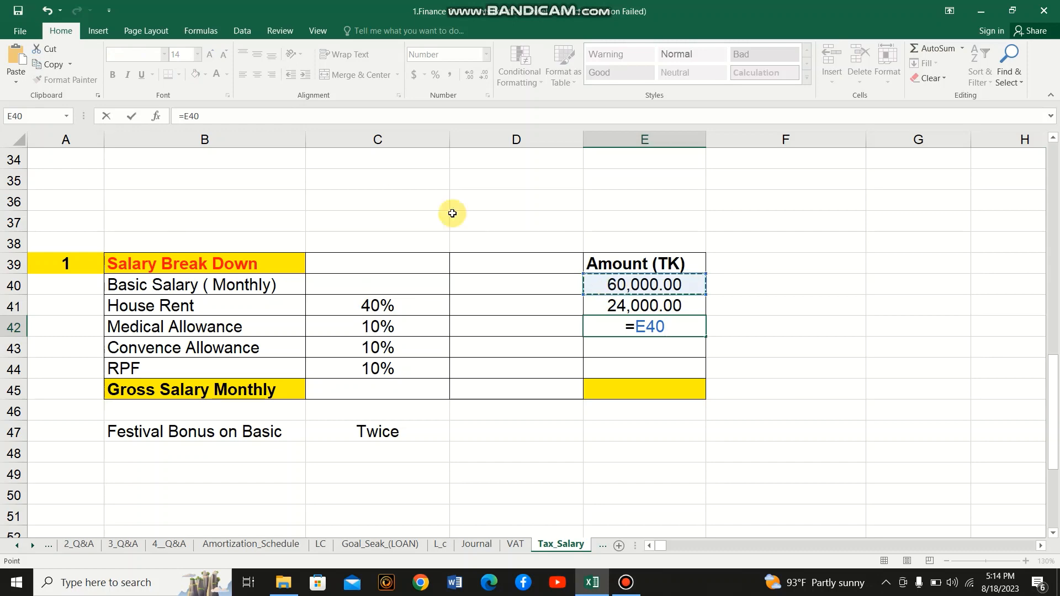
pyautogui.click(260, 113)
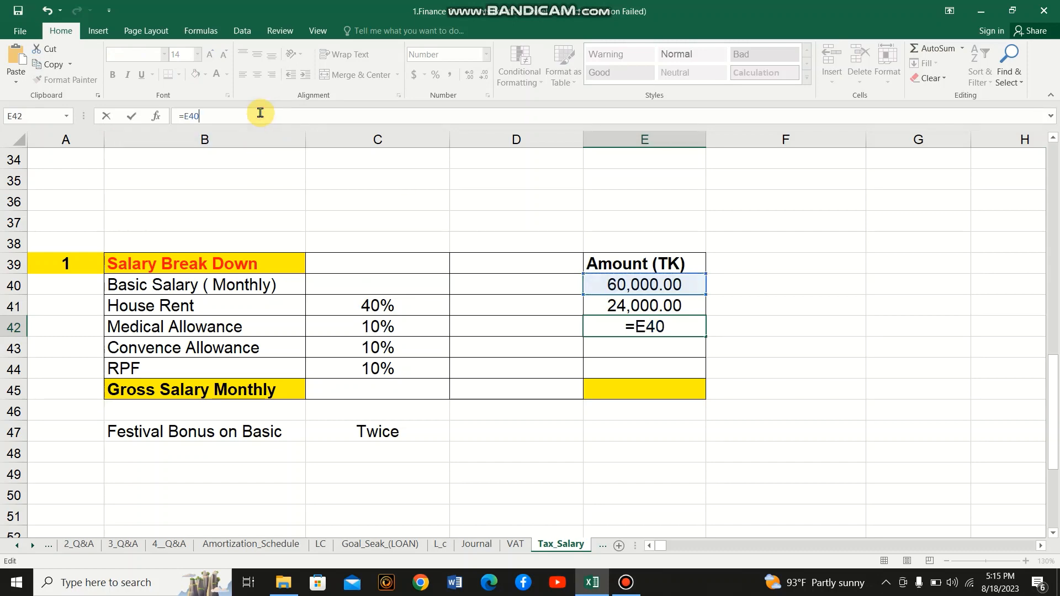
pyautogui.write('8')
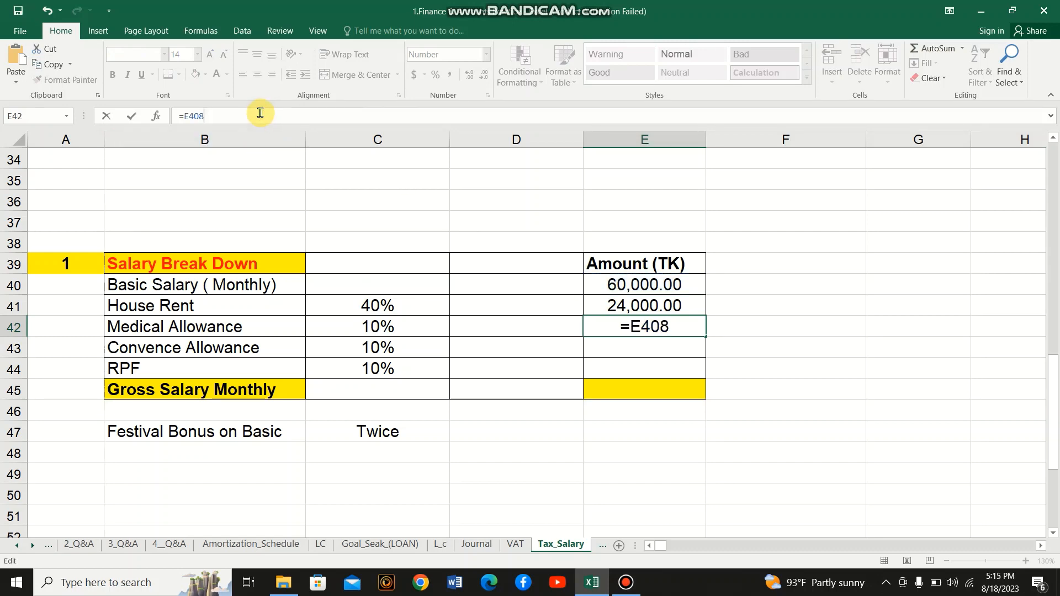
pyautogui.press('BackSpace')
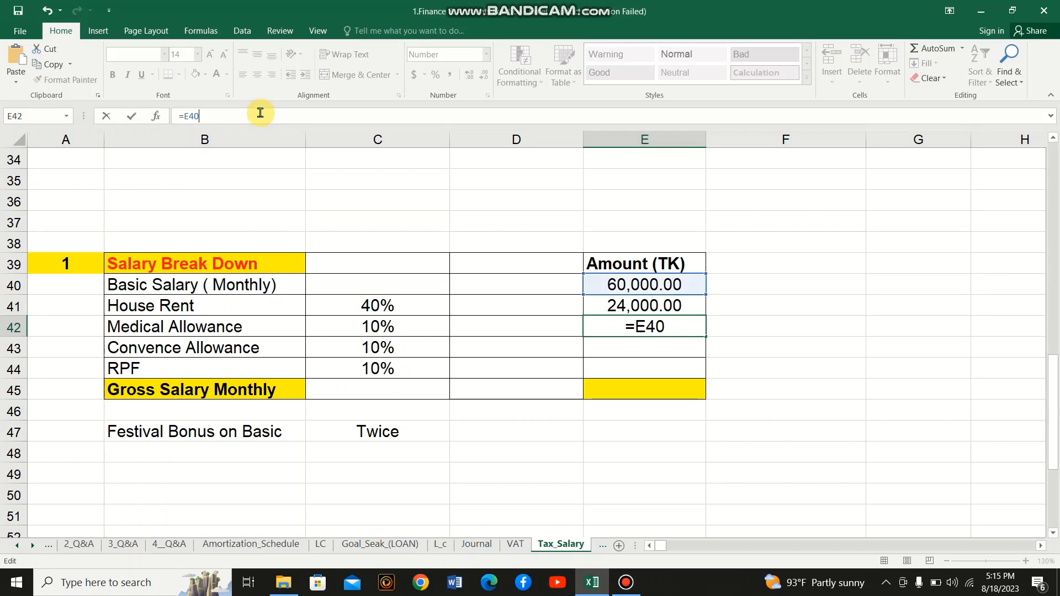
pyautogui.write('*10')
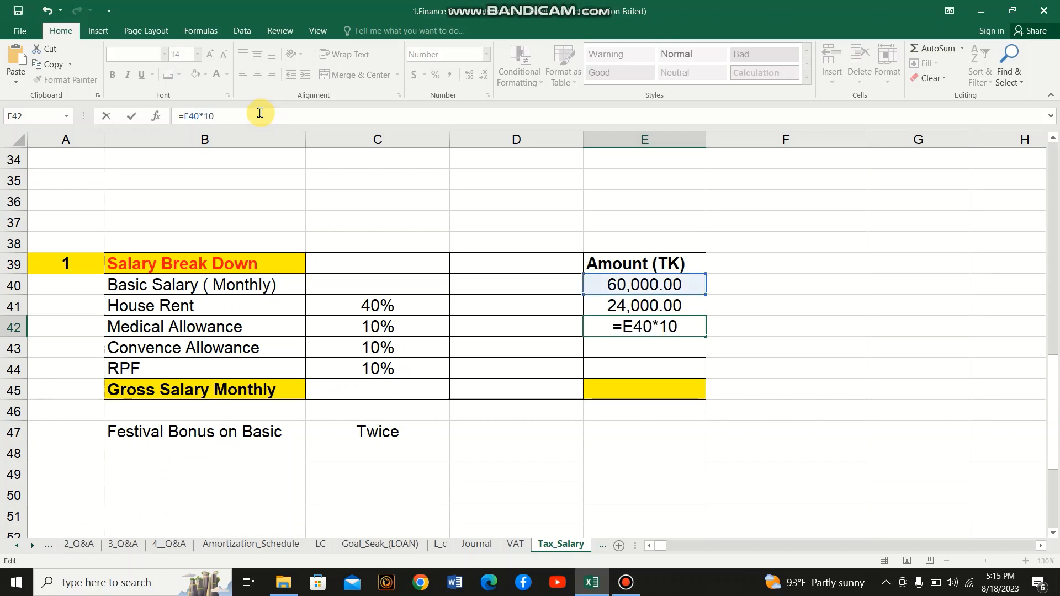
pyautogui.press('BackSpace')
pyautogui.press('BackSpace')
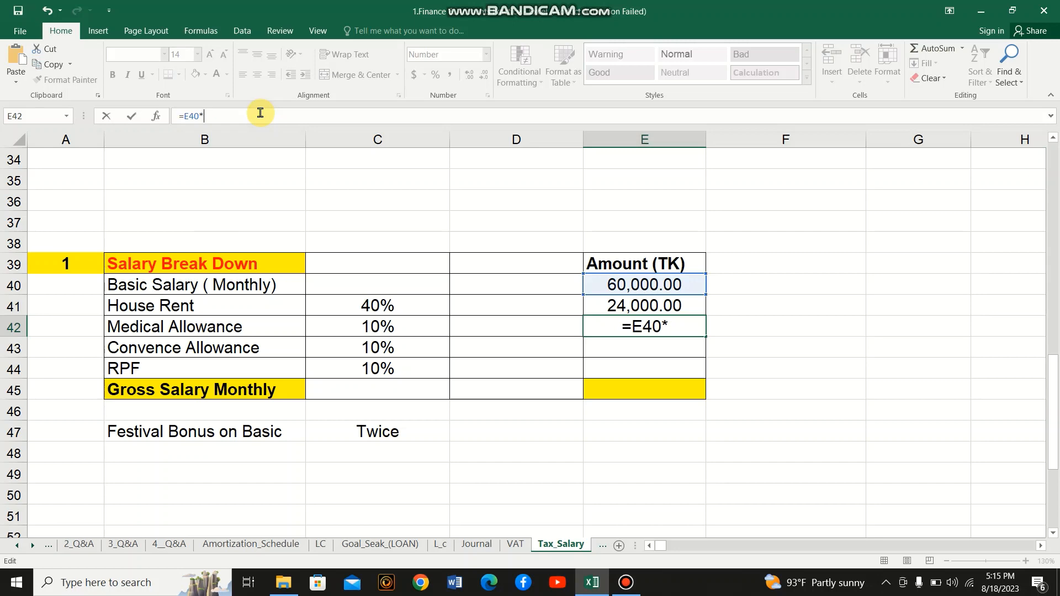
pyautogui.click(378, 327)
pyautogui.press('Return')
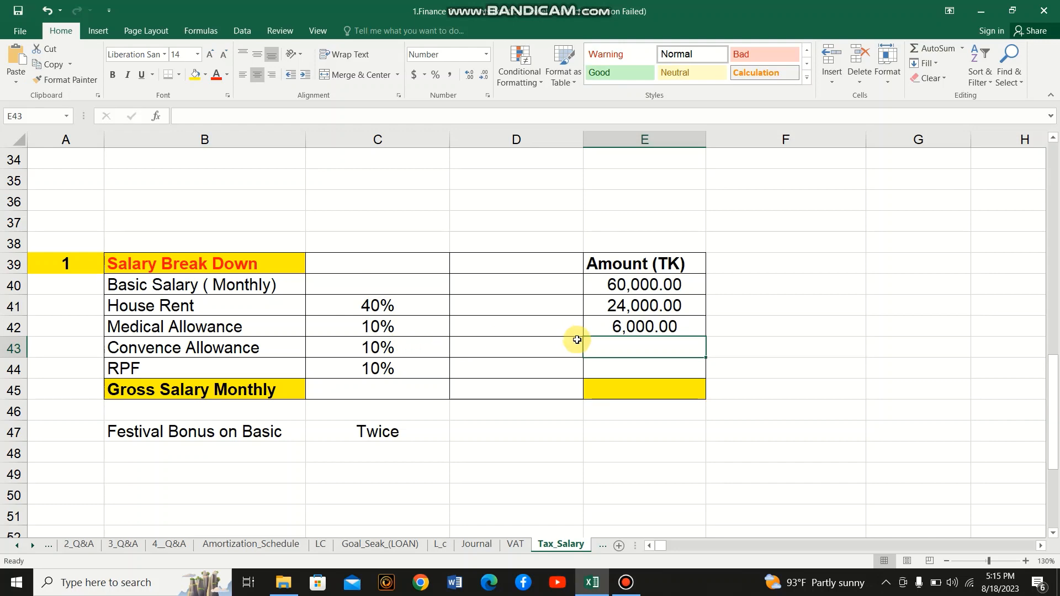
# Enter 6000 as the amount for both Convence Allowance and RPF in E43 and E44.
pyautogui.write('6000')
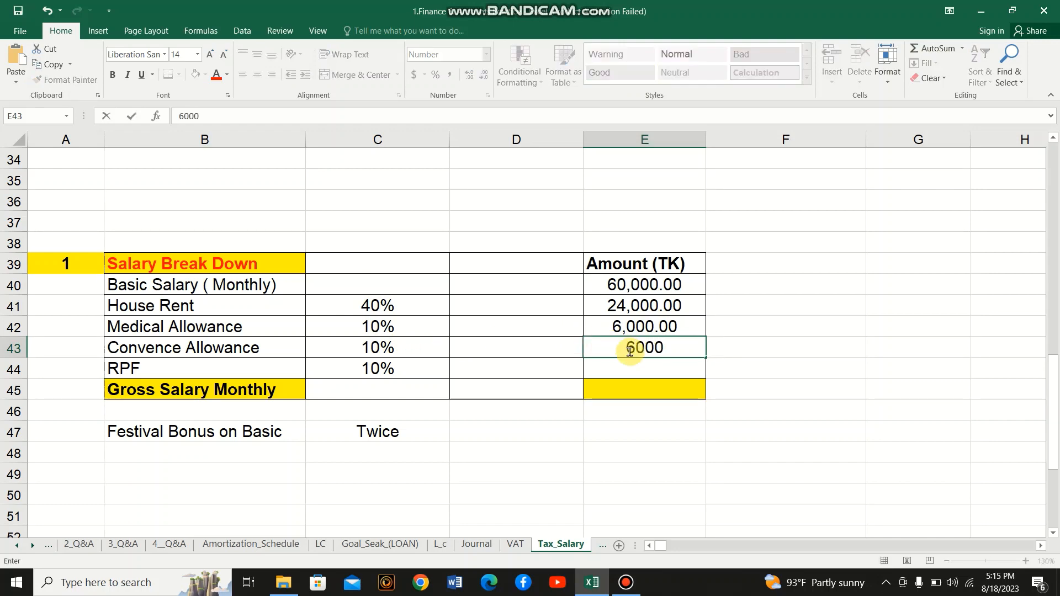
pyautogui.press('Return')
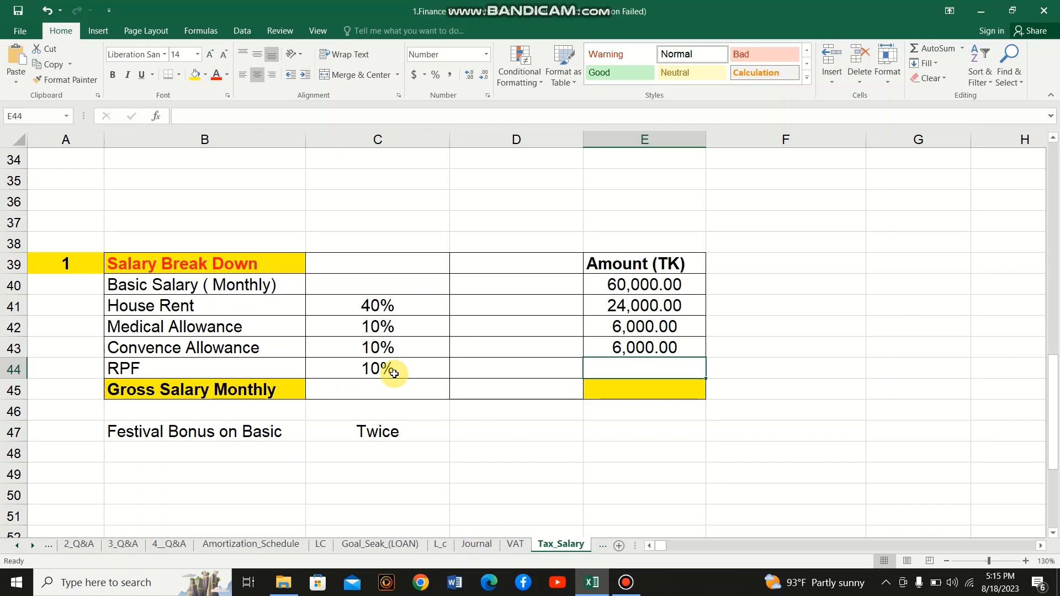
pyautogui.write('6000')
pyautogui.press('Return')
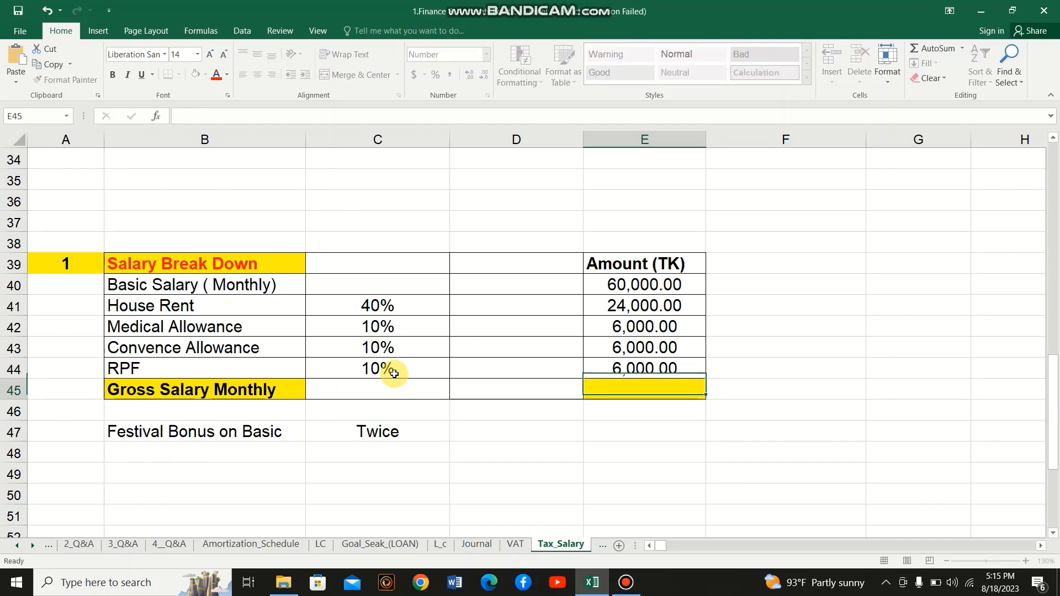
# Total the salary components for Gross Salary Monthly in E45 with =SUM(E40:E44).
pyautogui.write('=su')
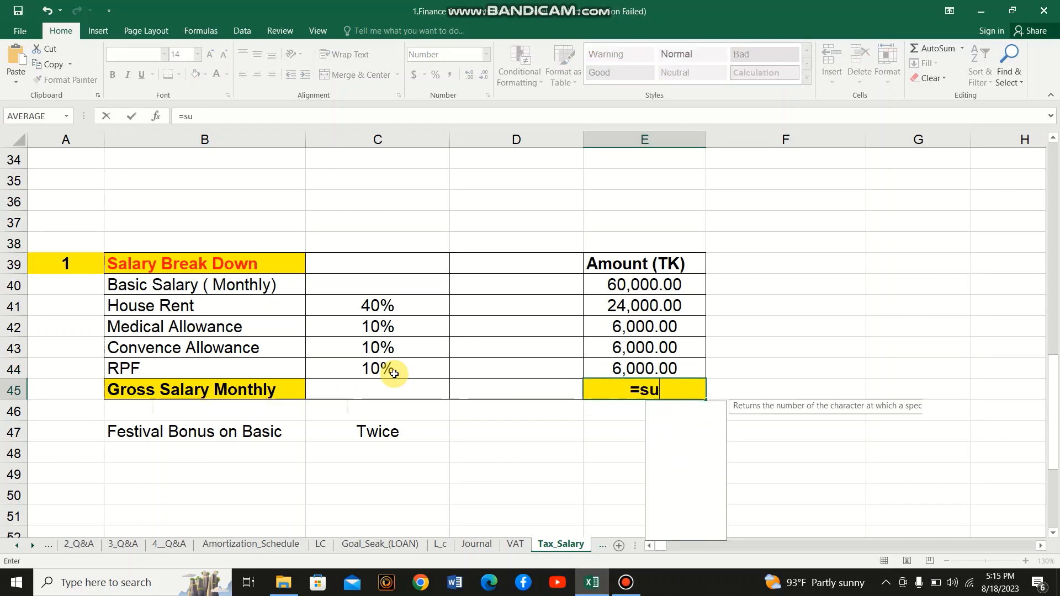
pyautogui.write('m')
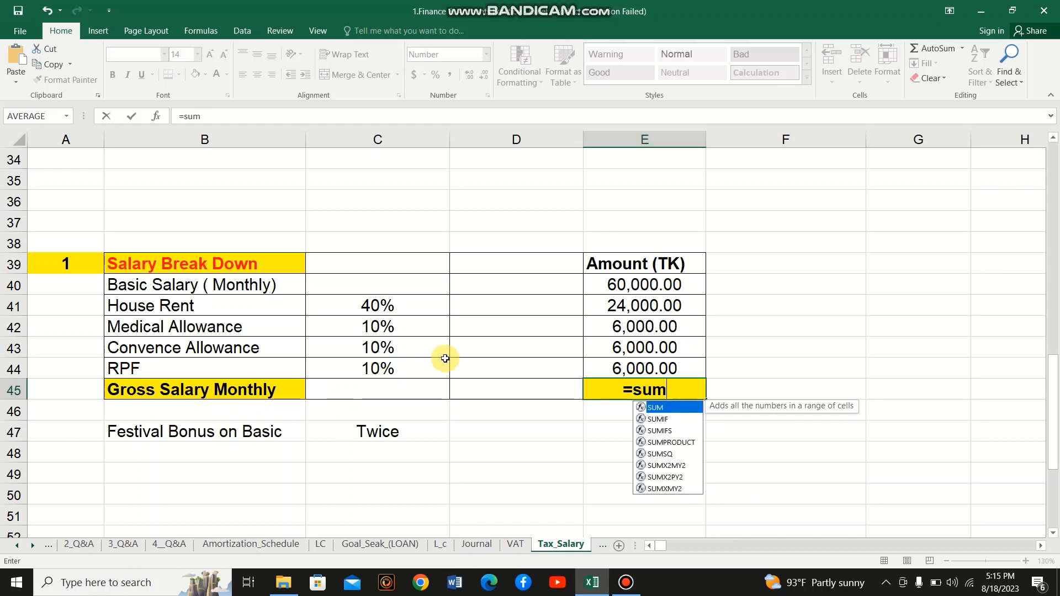
pyautogui.write('9')
pyautogui.press('BackSpace')
pyautogui.write('(')
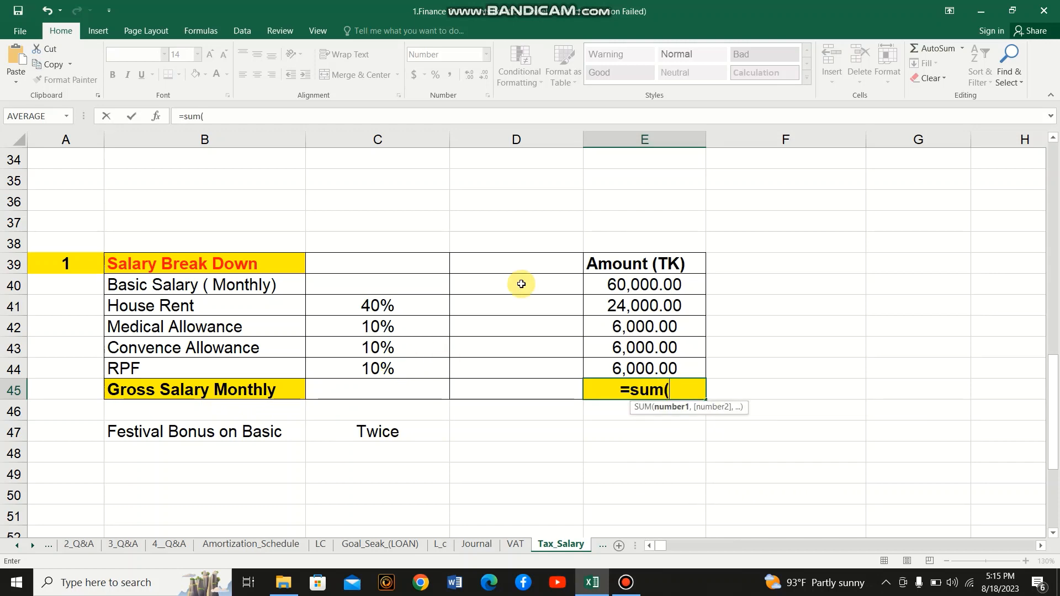
pyautogui.click(624, 285)
pyautogui.click(243, 116)
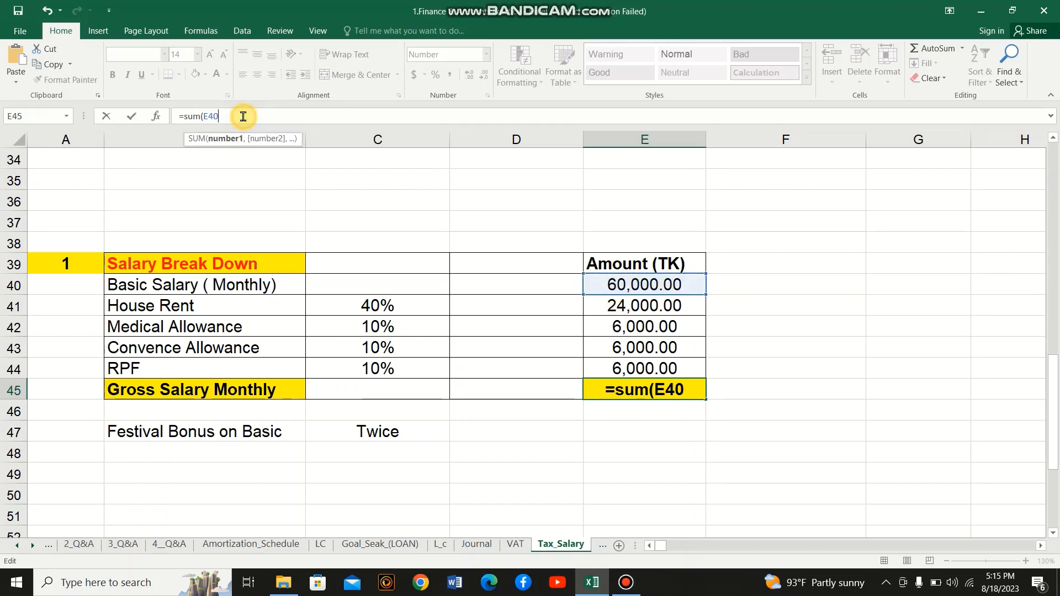
pyautogui.write(';')
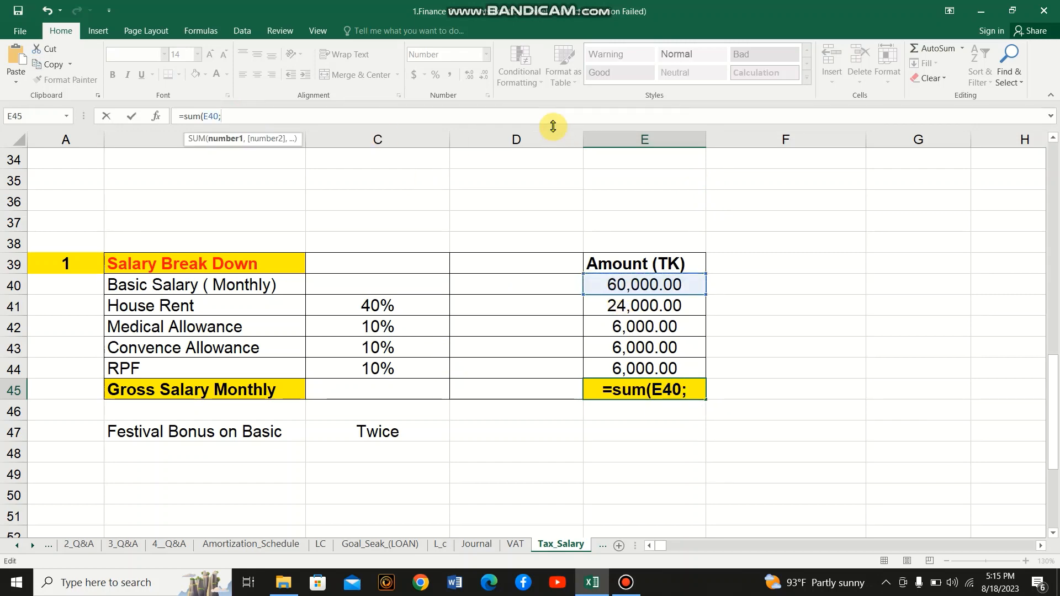
pyautogui.press('BackSpace')
pyautogui.write(':')
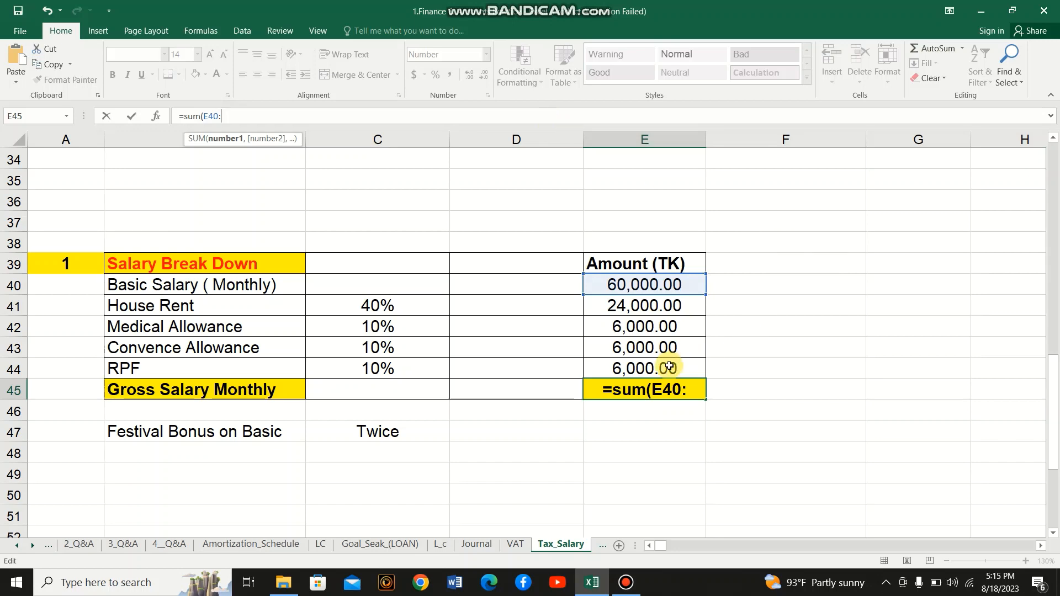
pyautogui.click(669, 367)
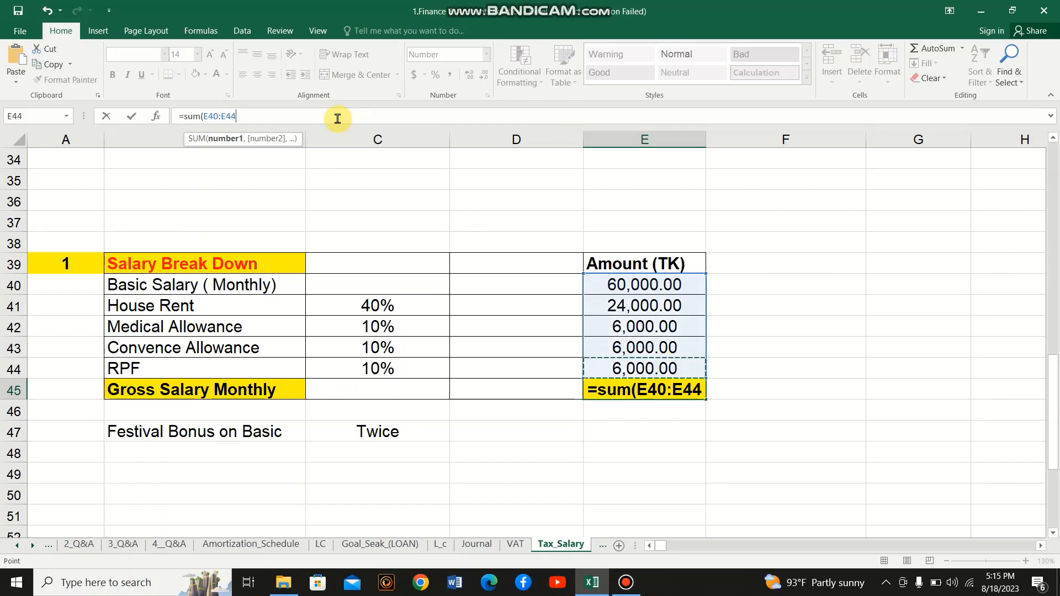
pyautogui.write(')')
pyautogui.press('Return')
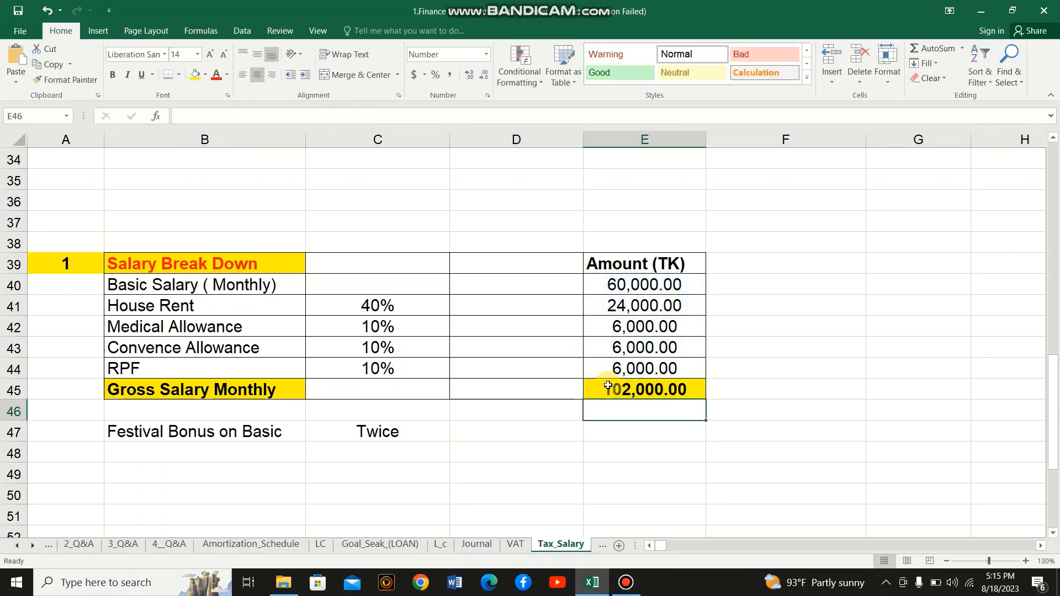
# Calculate the Festival Bonus on Basic in E47 with the formula =E40*2.
pyautogui.click(607, 430)
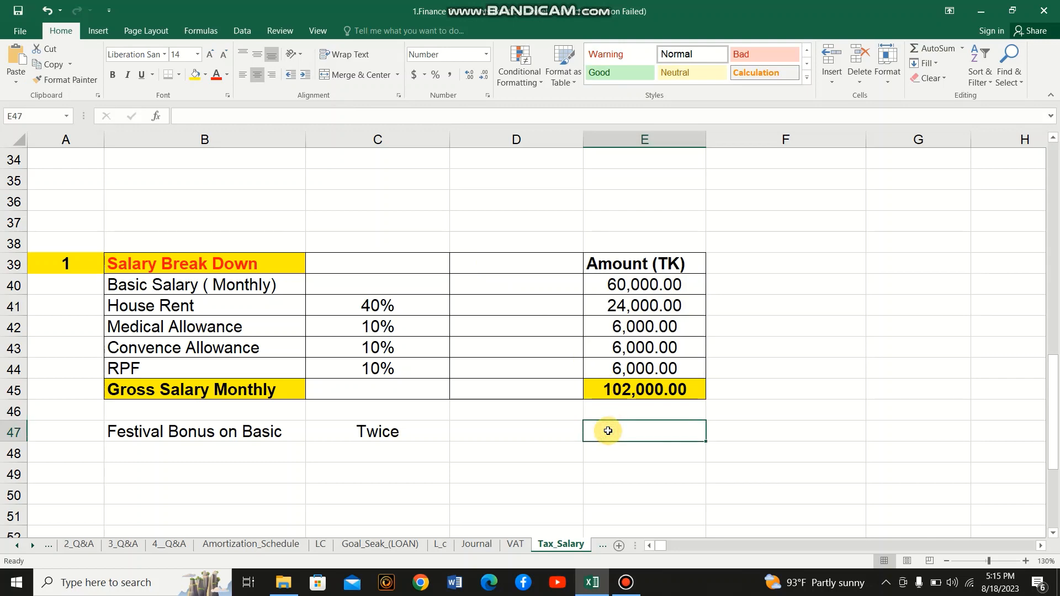
pyautogui.write('=')
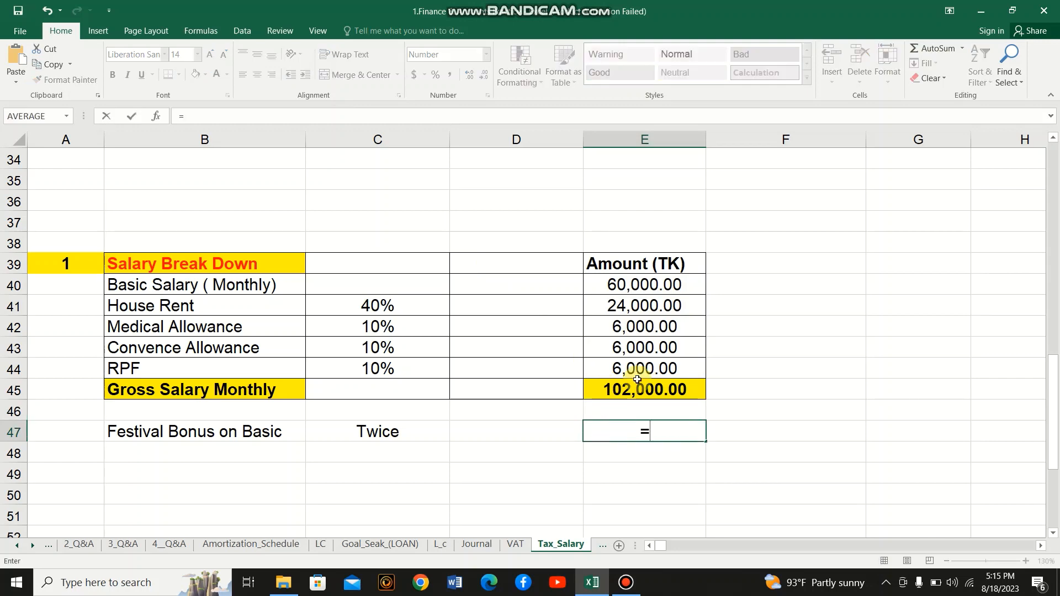
pyautogui.click(656, 284)
pyautogui.click(250, 112)
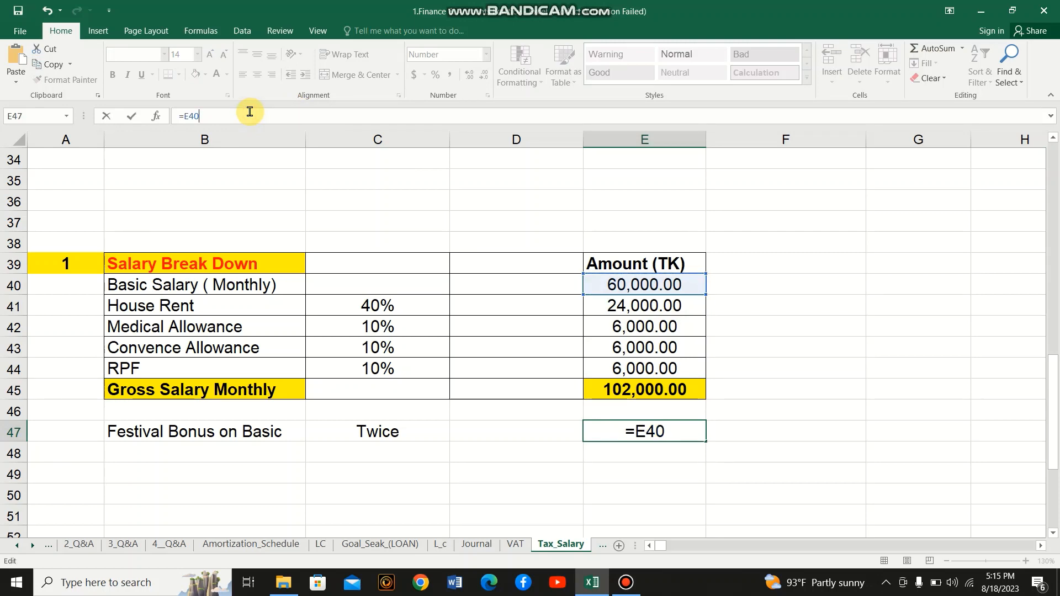
pyautogui.write('8')
pyautogui.press('BackSpace')
pyautogui.write('*2')
pyautogui.press('Return')
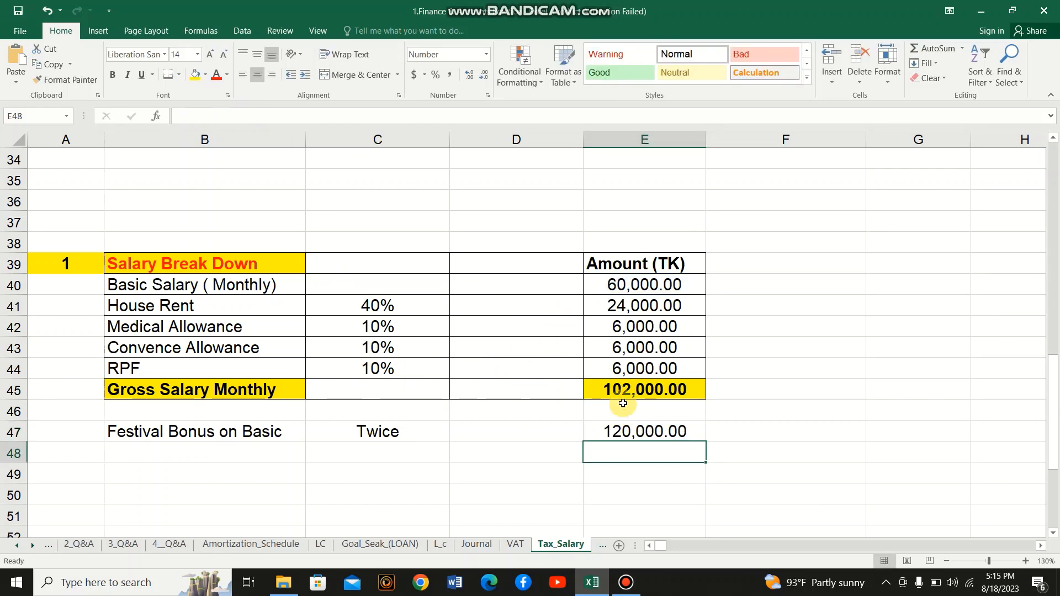
pyautogui.click(622, 436)
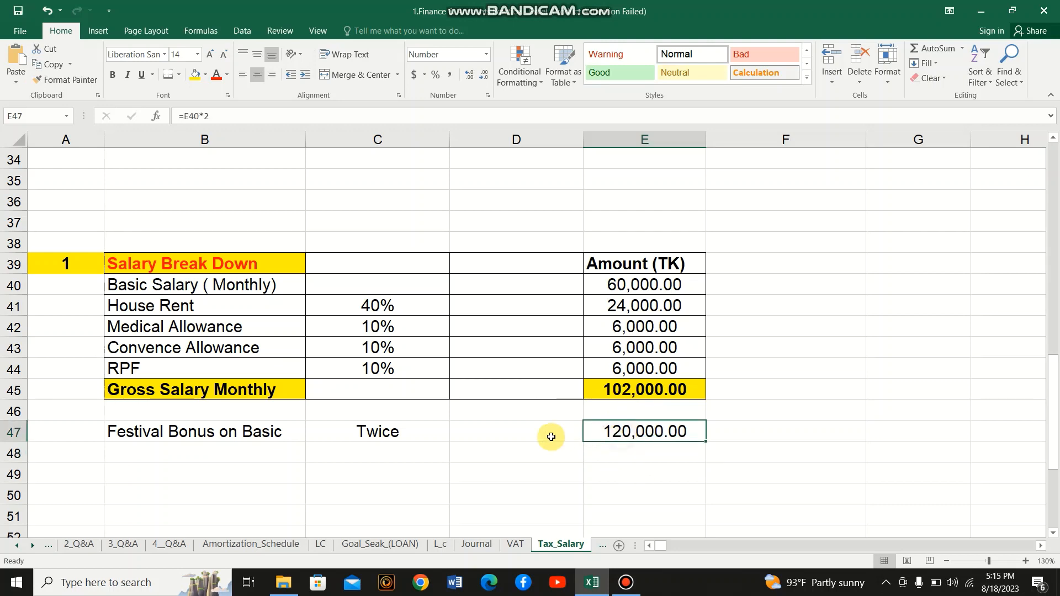
pyautogui.click(550, 437)
# Calculate the yearly Basic Salary amount in C6 of the Taxable Income Calculation table with the formula =60000*12.
pyautogui.scroll(10, 551, 437)
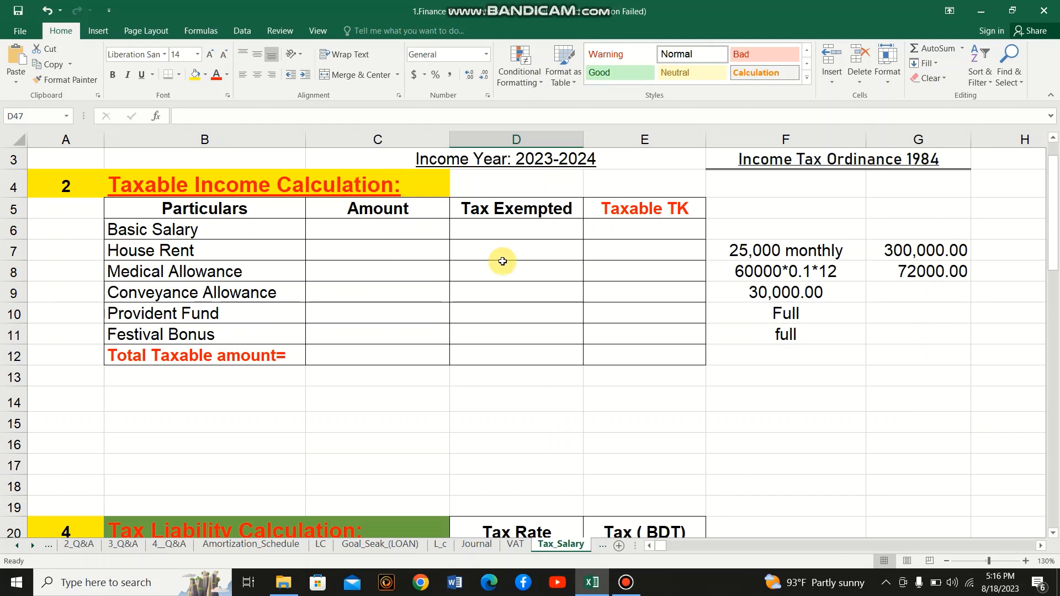
pyautogui.click(638, 224)
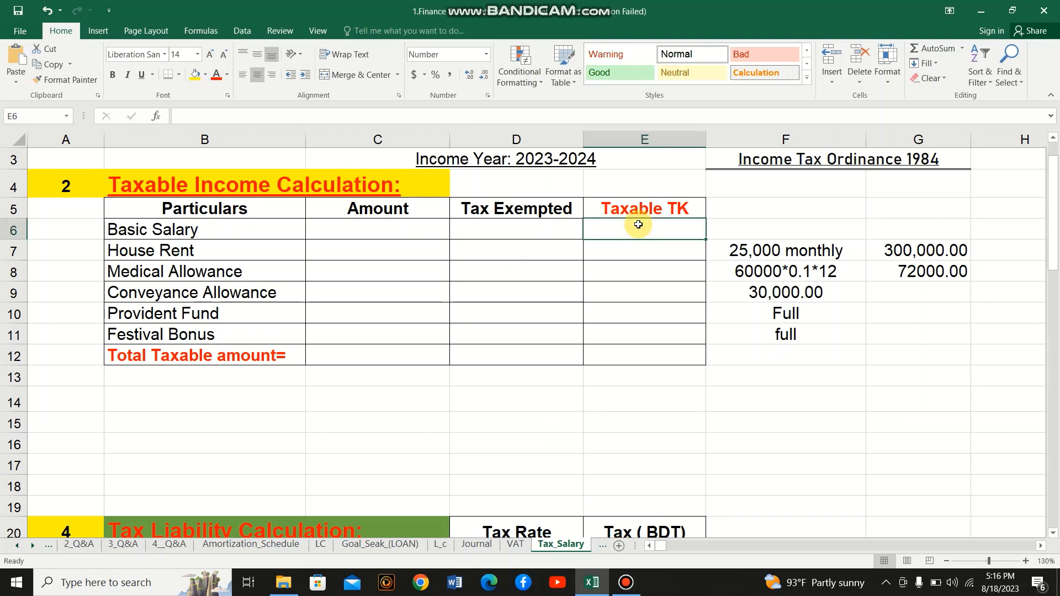
pyautogui.click(371, 226)
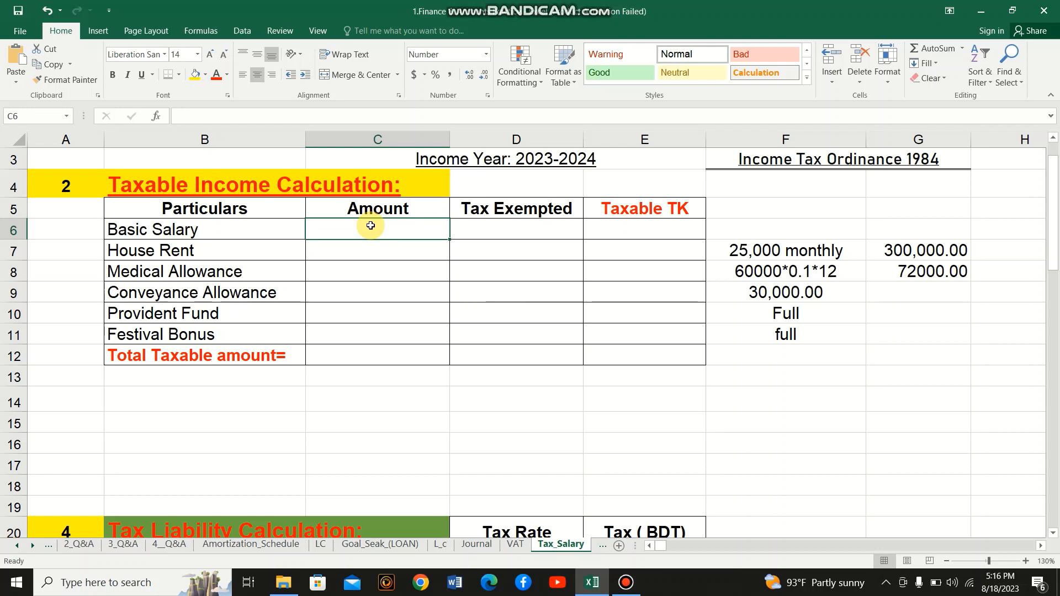
pyautogui.write('=')
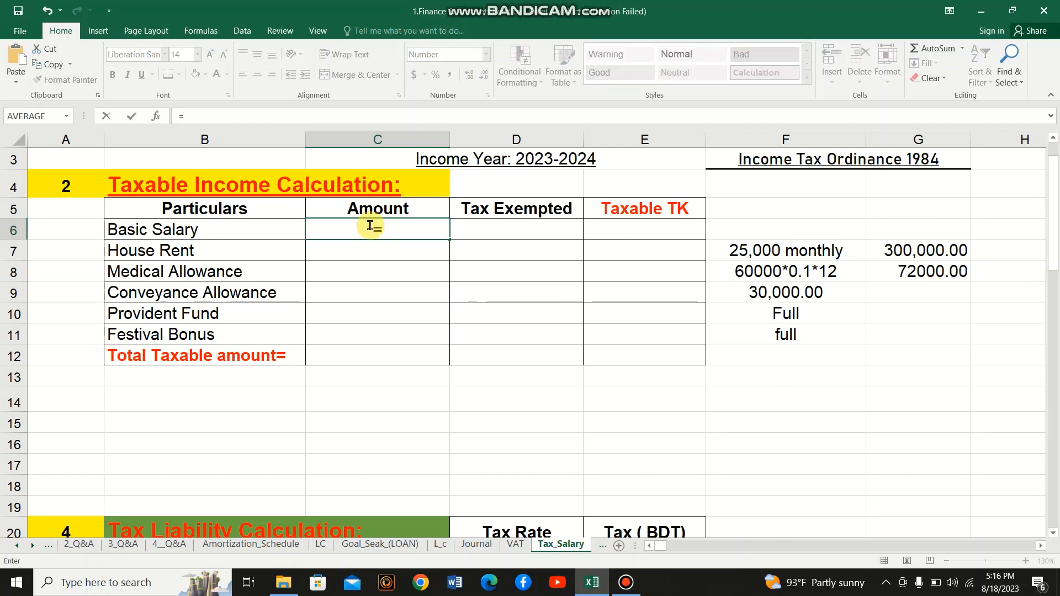
pyautogui.write('60000')
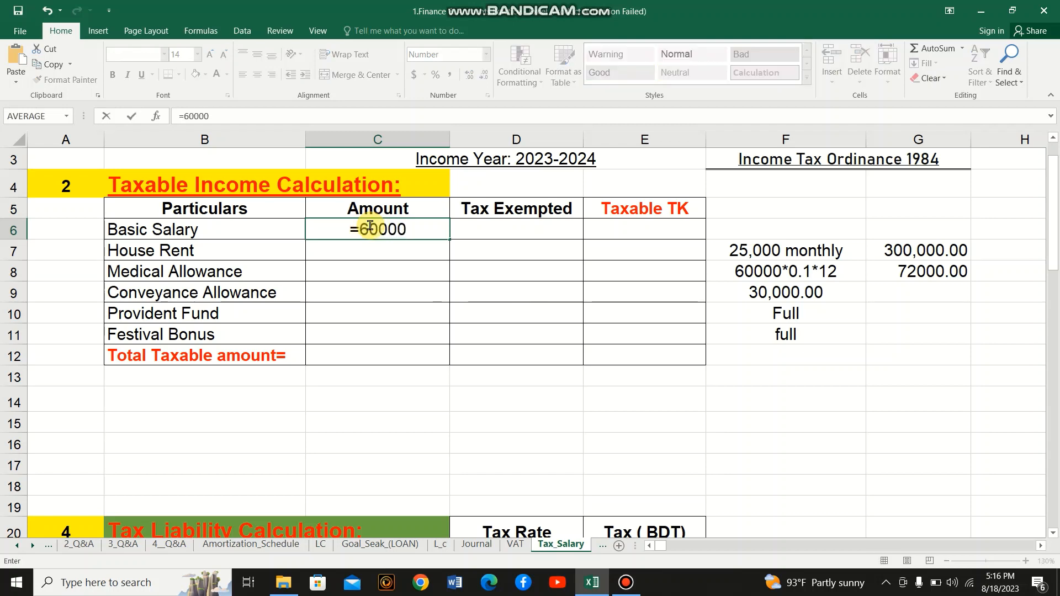
pyautogui.write('*12')
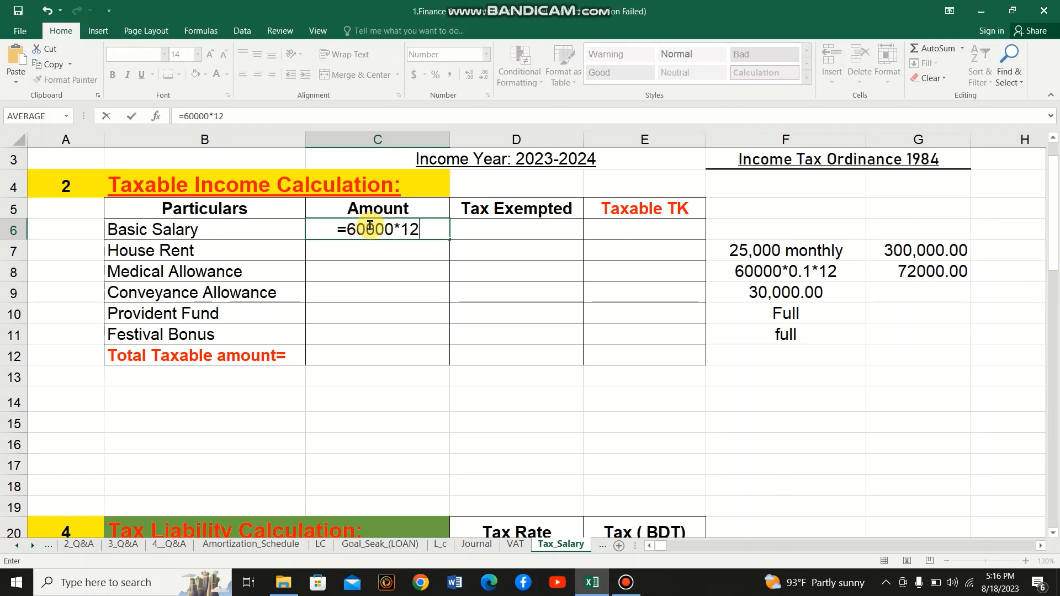
pyautogui.press('Return')
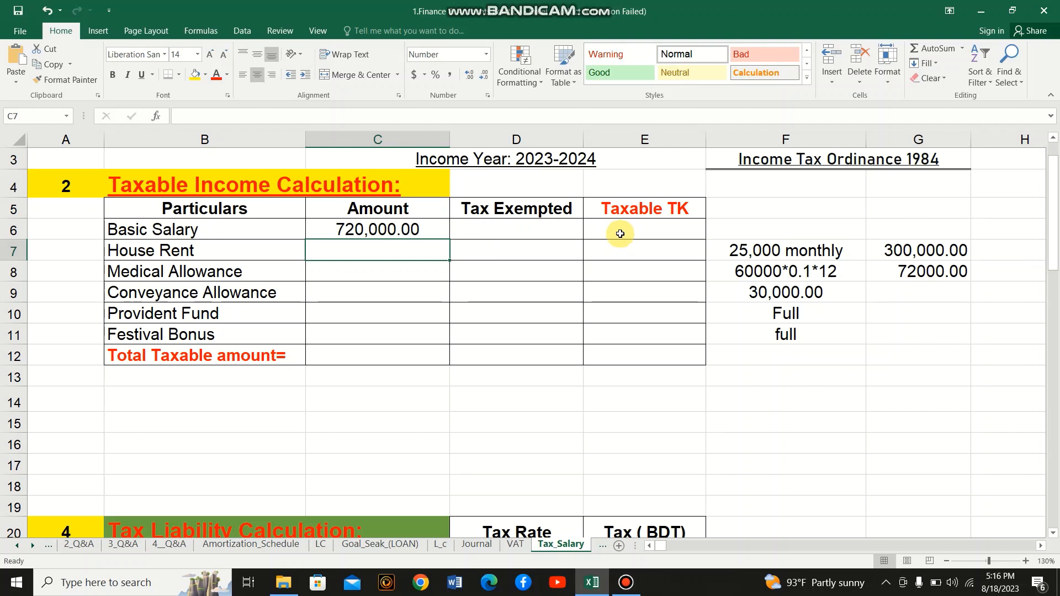
# Set the Taxable TK value for Basic Salary in E6 equal to its Amount in C6.
pyautogui.click(555, 230)
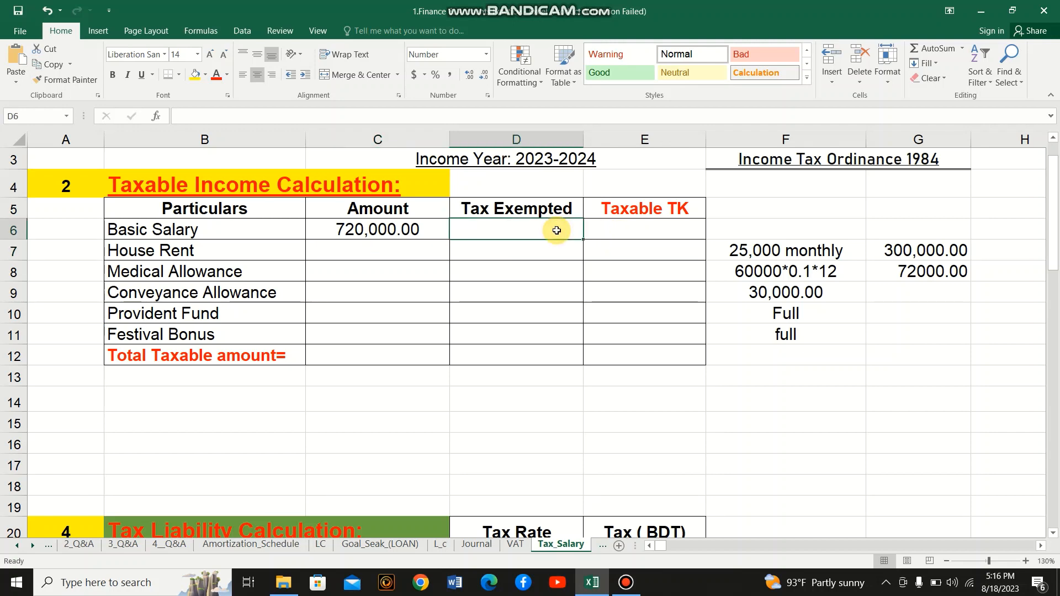
pyautogui.click(615, 231)
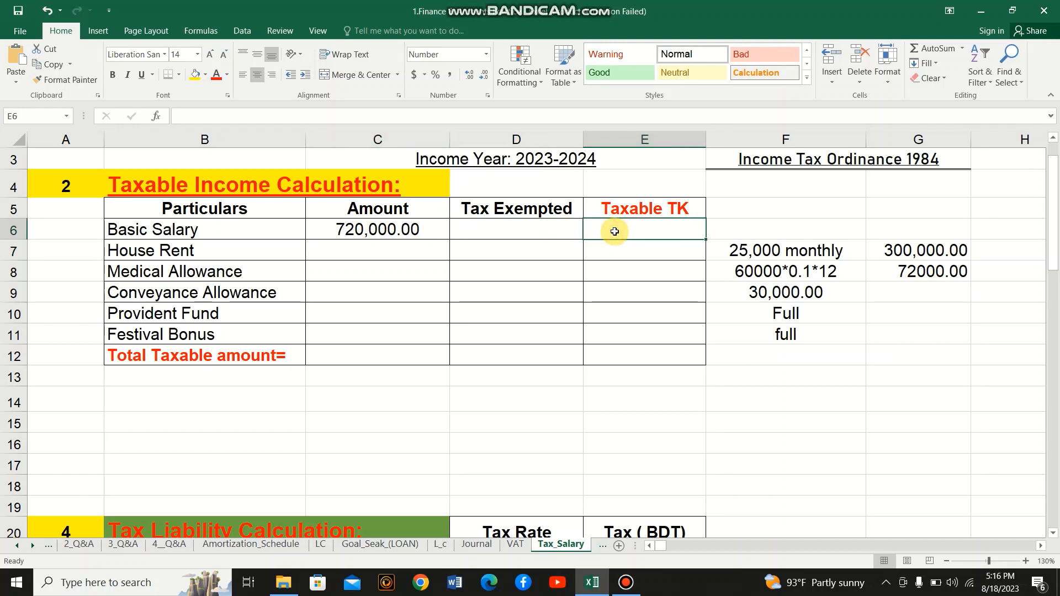
pyautogui.write('=')
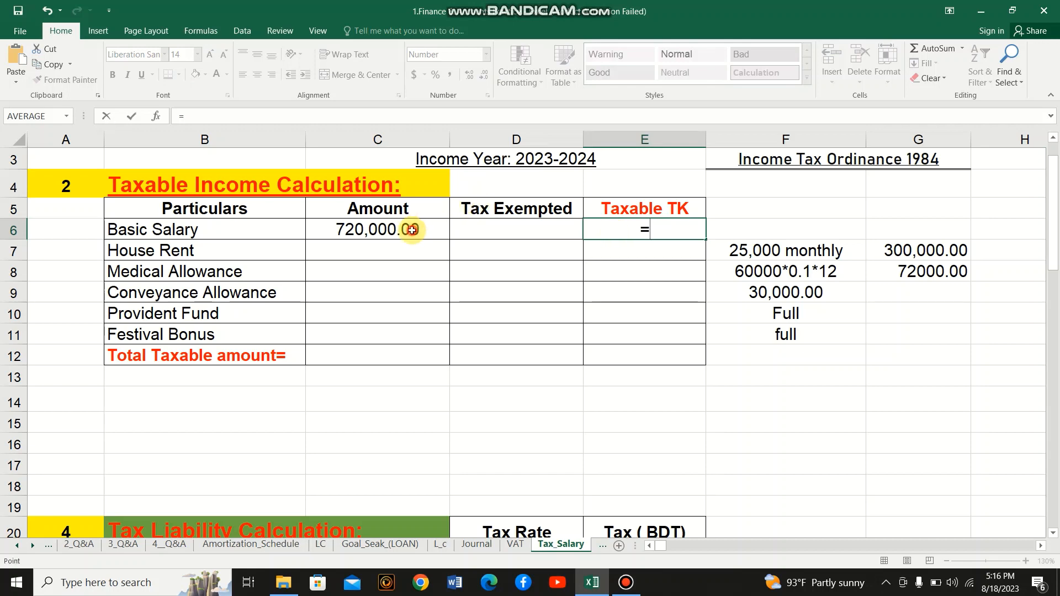
pyautogui.click(412, 230)
pyautogui.press('Return')
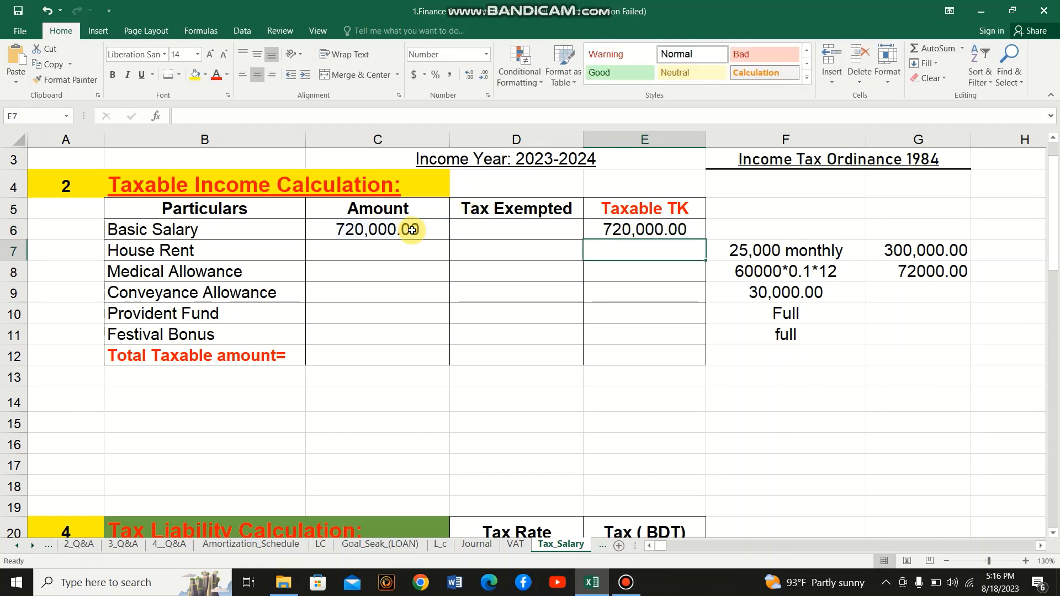
# Calculate the yearly House Rent amount in C7 from the monthly salary breakdown with the formula =E41*12.
pyautogui.click(368, 249)
pyautogui.write('=')
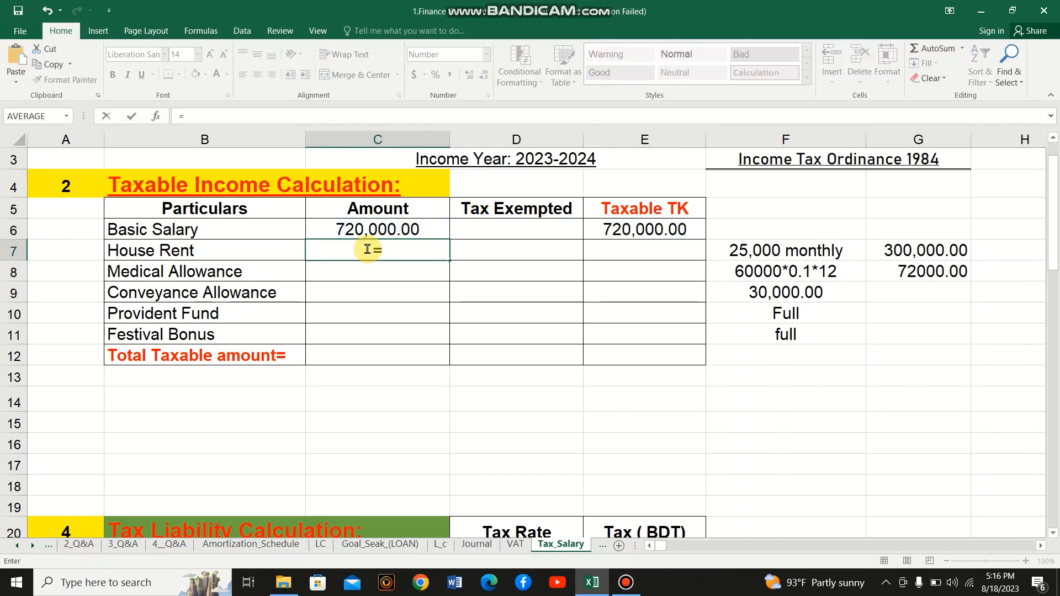
pyautogui.scroll(-10, 368, 249)
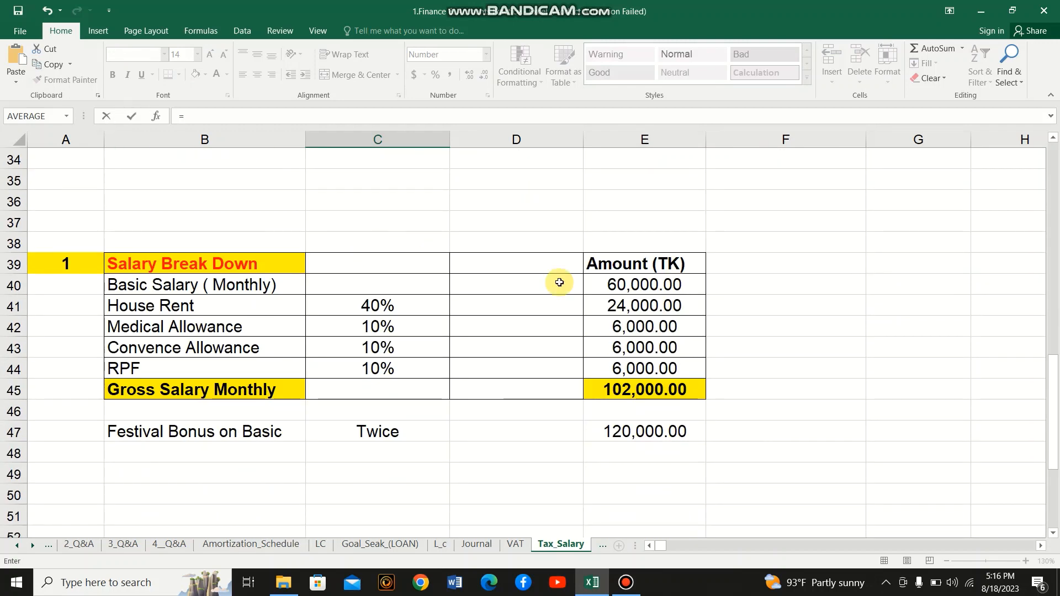
pyautogui.click(620, 304)
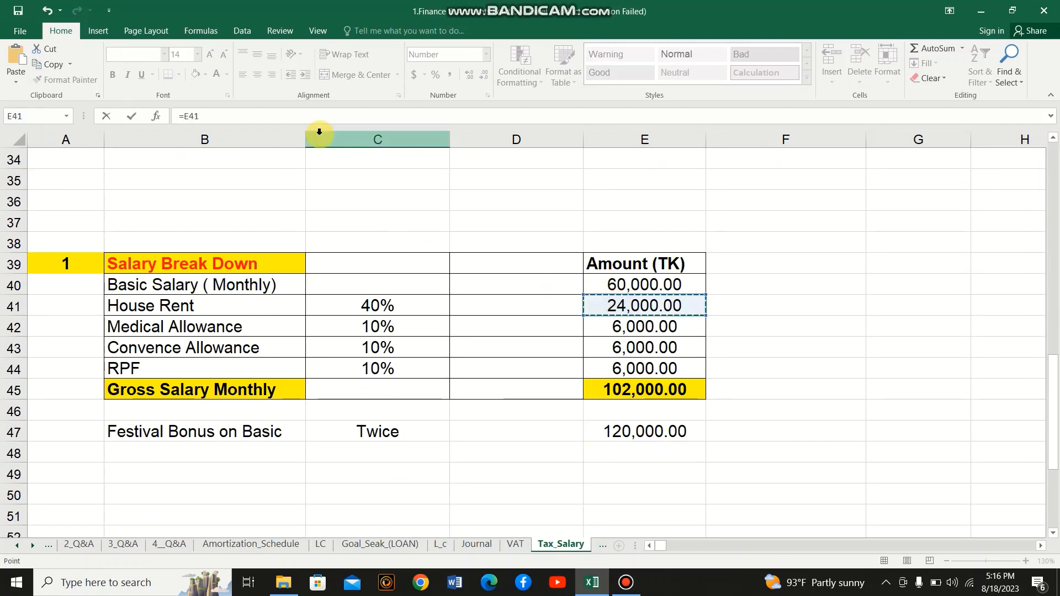
pyautogui.click(262, 116)
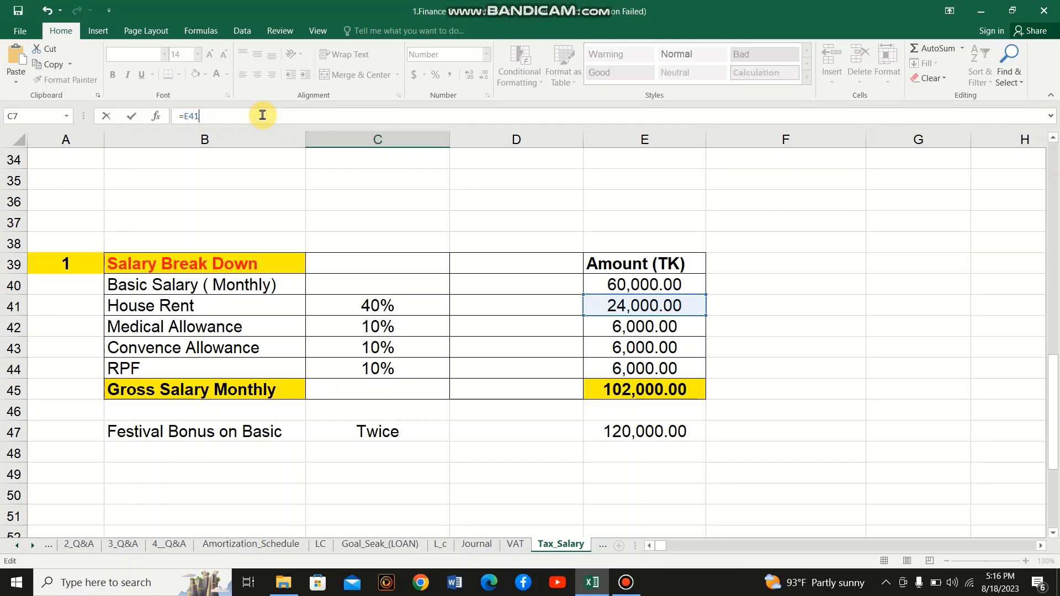
pyautogui.write('*12')
pyautogui.press('Return')
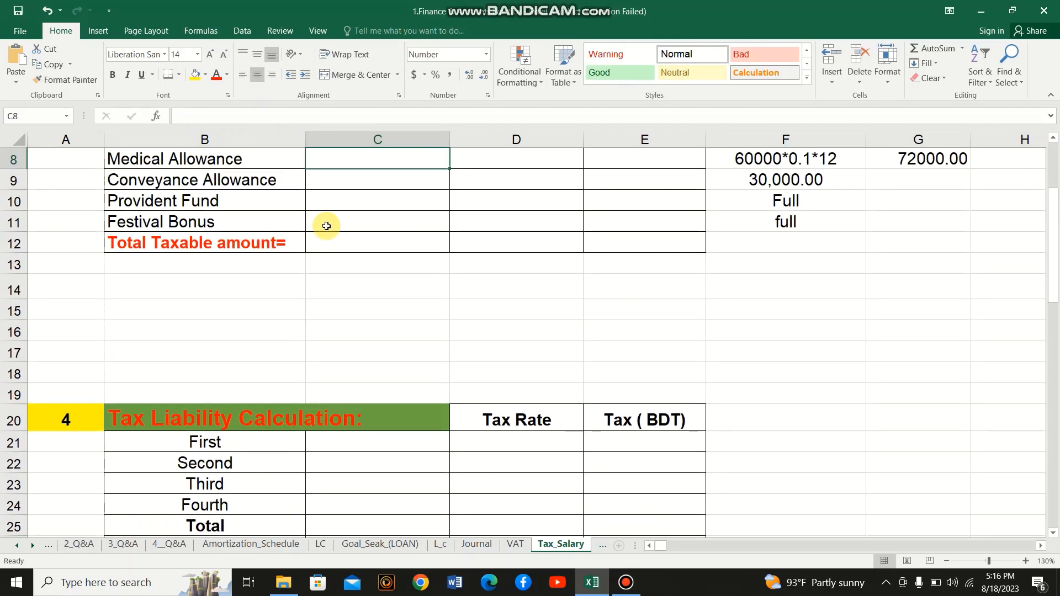
# Calculate the yearly Medical Allowance amount in C8 from the monthly salary breakdown with the formula =E42*12.
pyautogui.scroll(1, 336, 289)
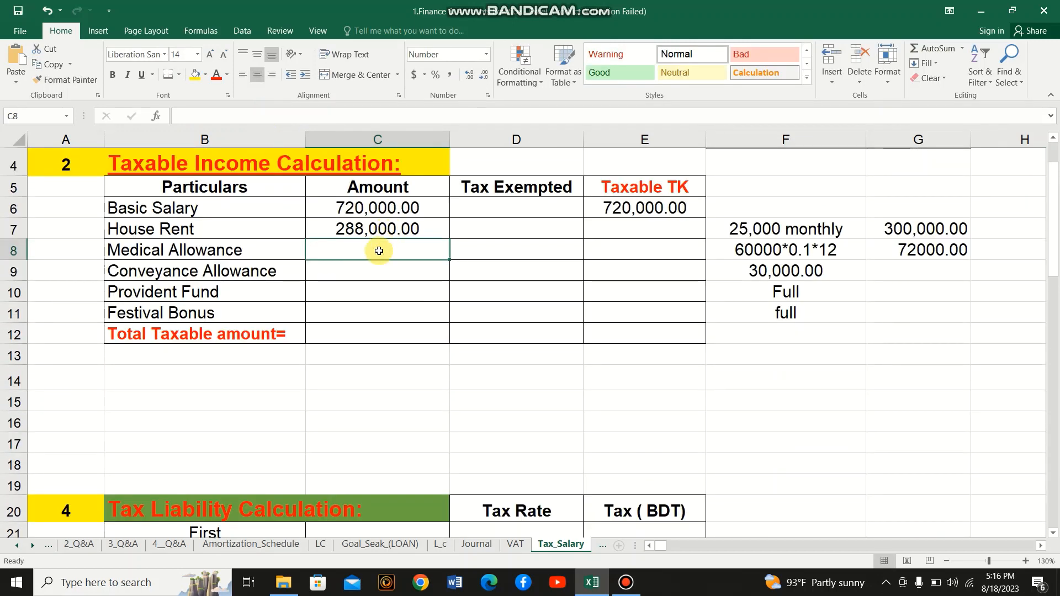
pyautogui.write('=')
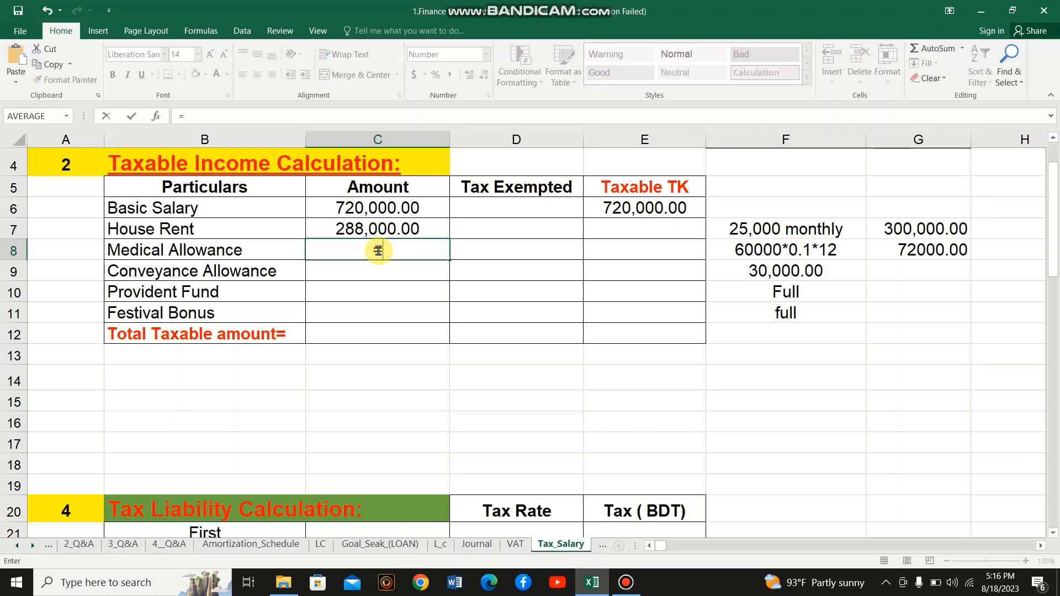
pyautogui.scroll(-9, 592, 375)
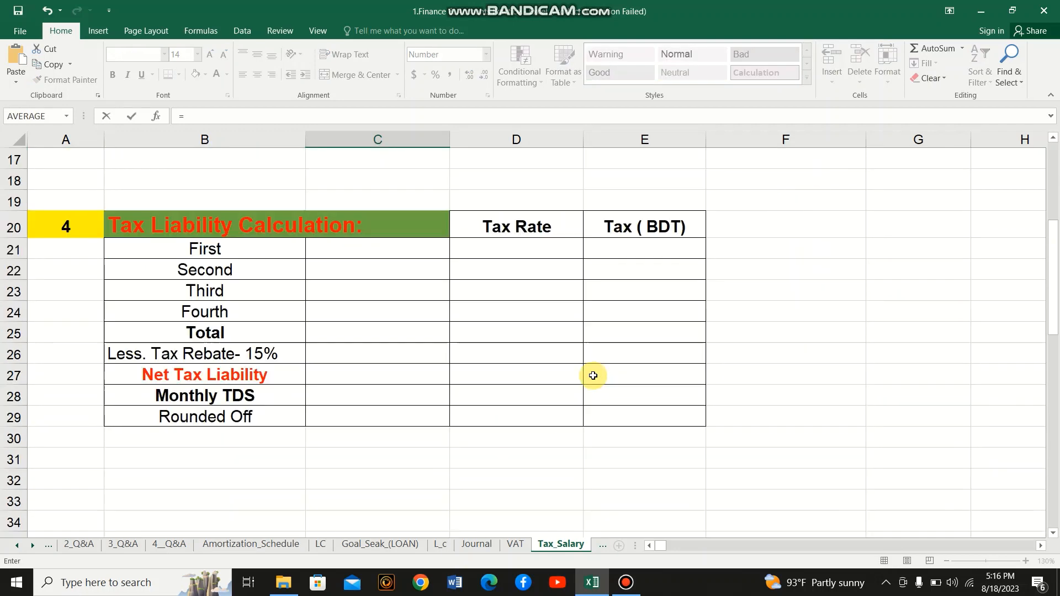
pyautogui.scroll(-1, 593, 375)
pyautogui.click(638, 350)
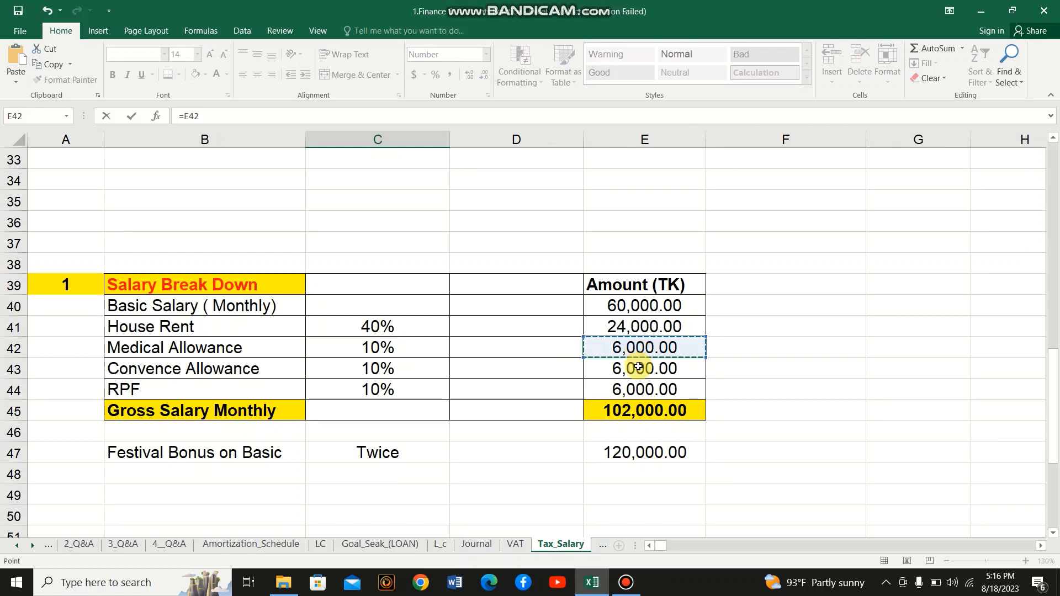
pyautogui.scroll(6, 639, 367)
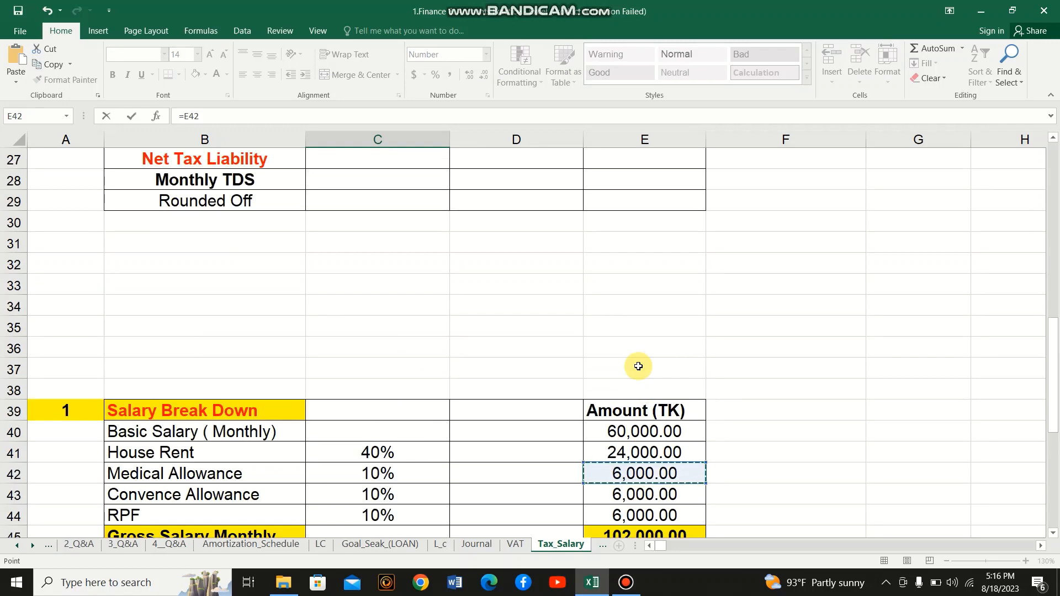
pyautogui.scroll(2, 639, 365)
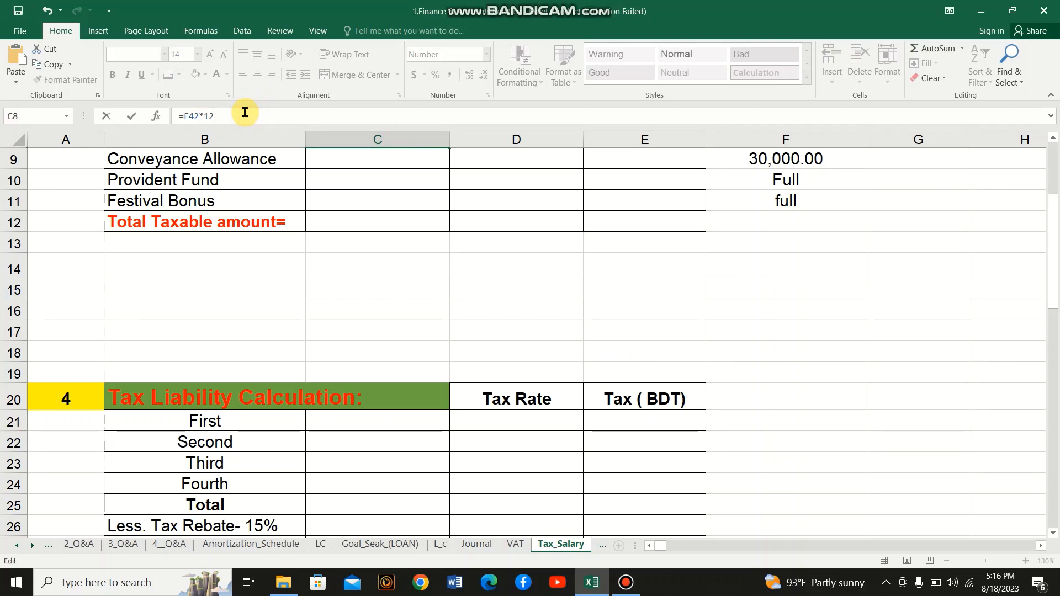
pyautogui.press('Return')
# Calculate the yearly Conveyance Allowance amount in C9 with the formula =6000*12.
pyautogui.scroll(2, 362, 243)
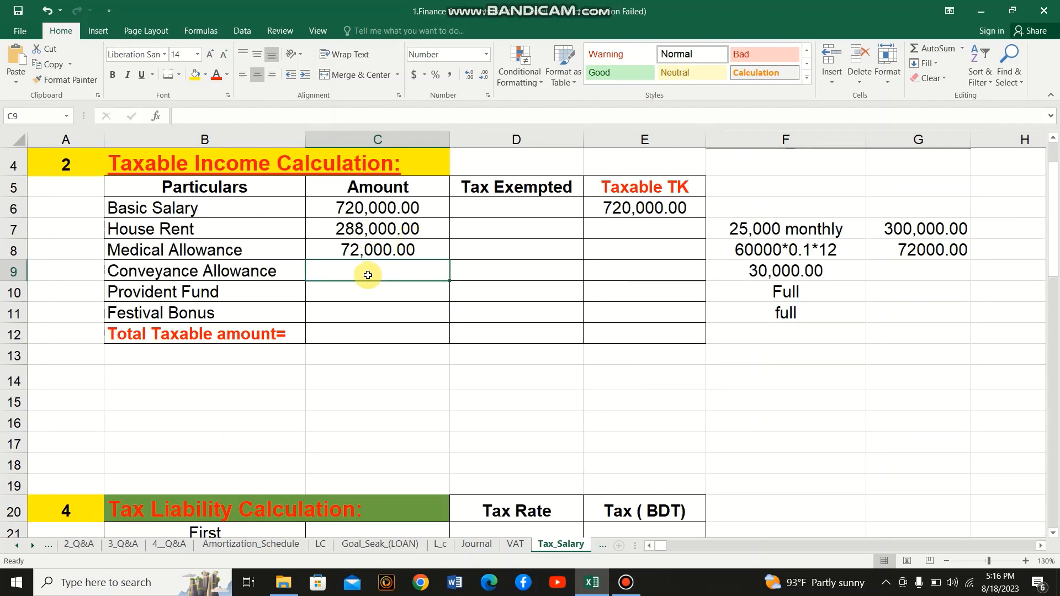
pyautogui.write('=')
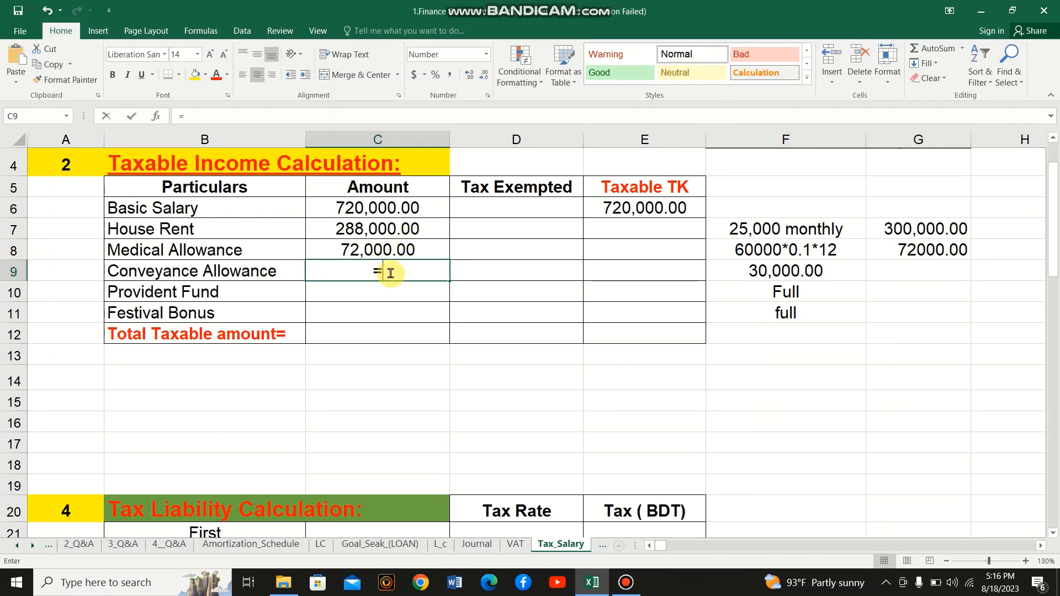
pyautogui.write('6')
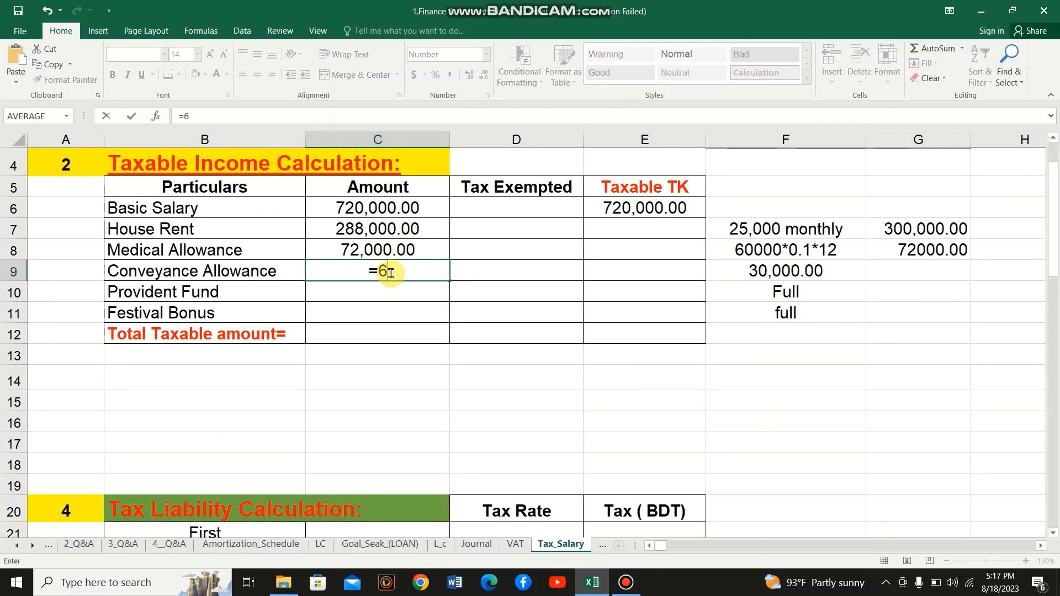
pyautogui.write('000')
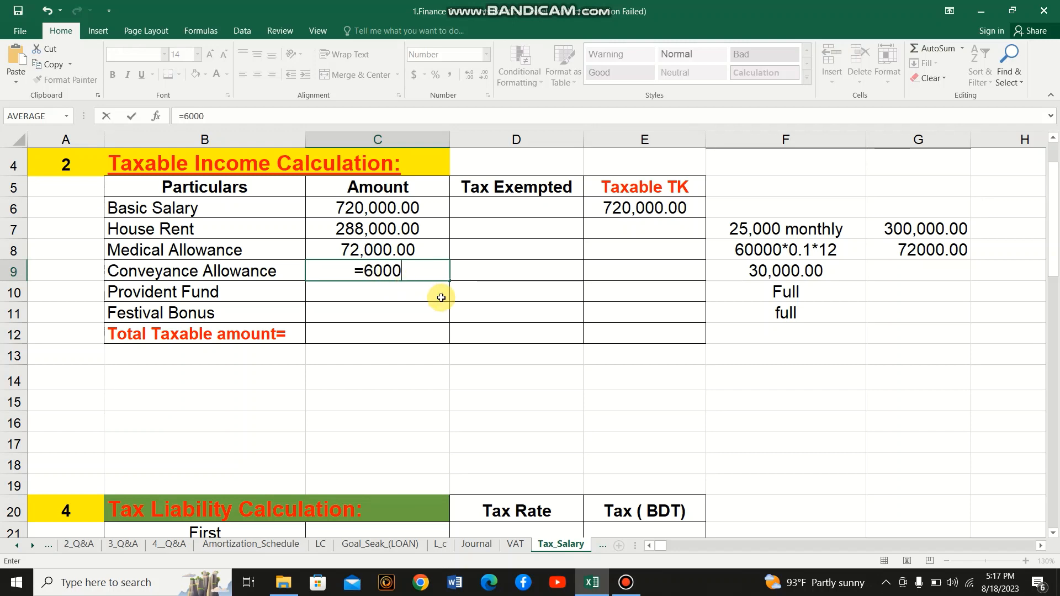
pyautogui.write('*12')
pyautogui.hotkey('ctrl', 'Return')
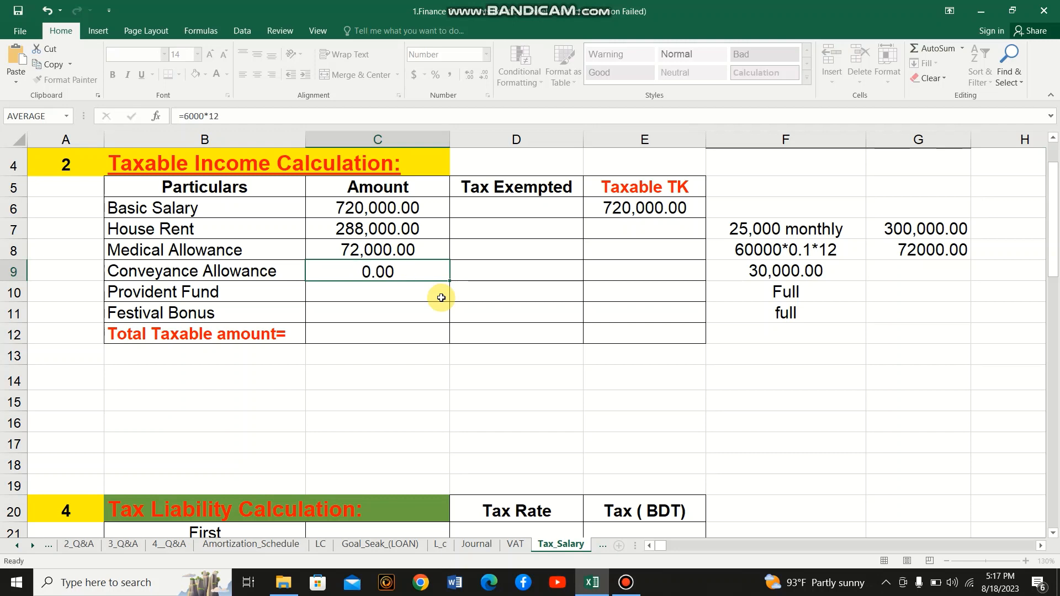
pyautogui.press('Return')
# Calculate the yearly Provident Fund amount in C10 with the formula =6000*12.
pyautogui.write('=')
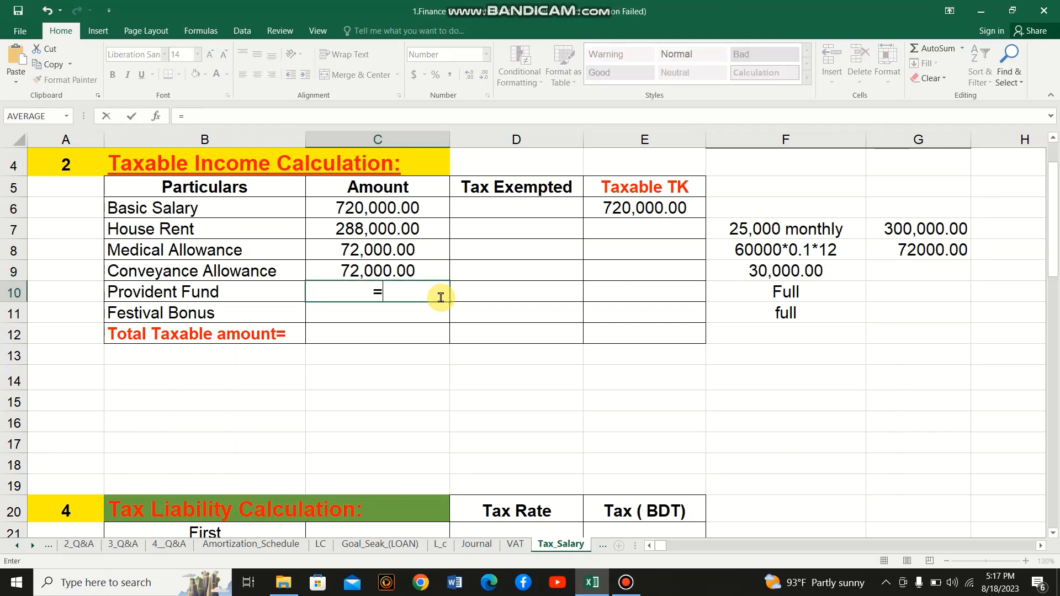
pyautogui.write('6000*')
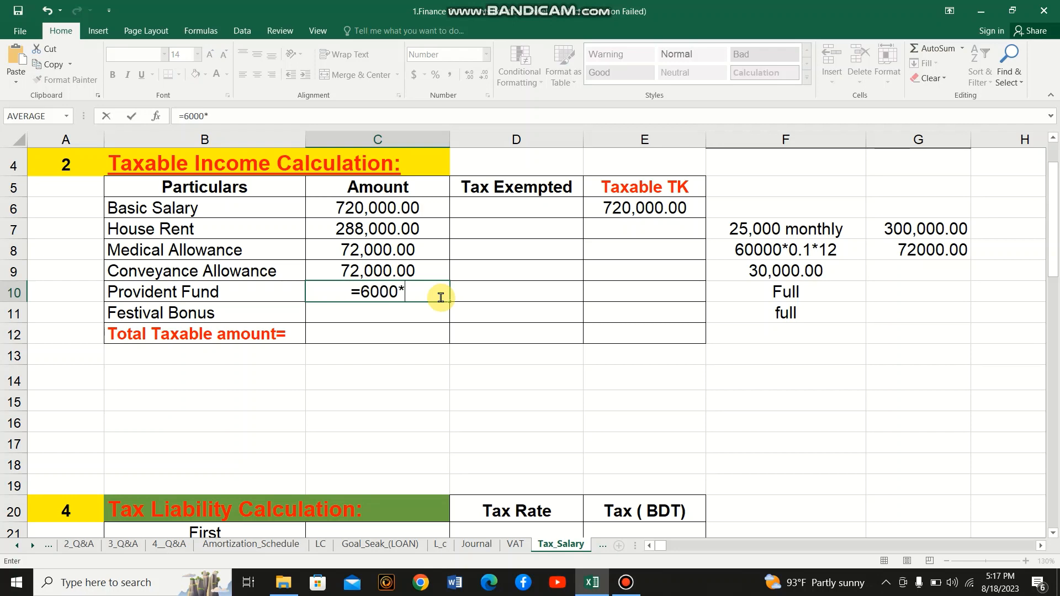
pyautogui.write('12')
pyautogui.press('Return')
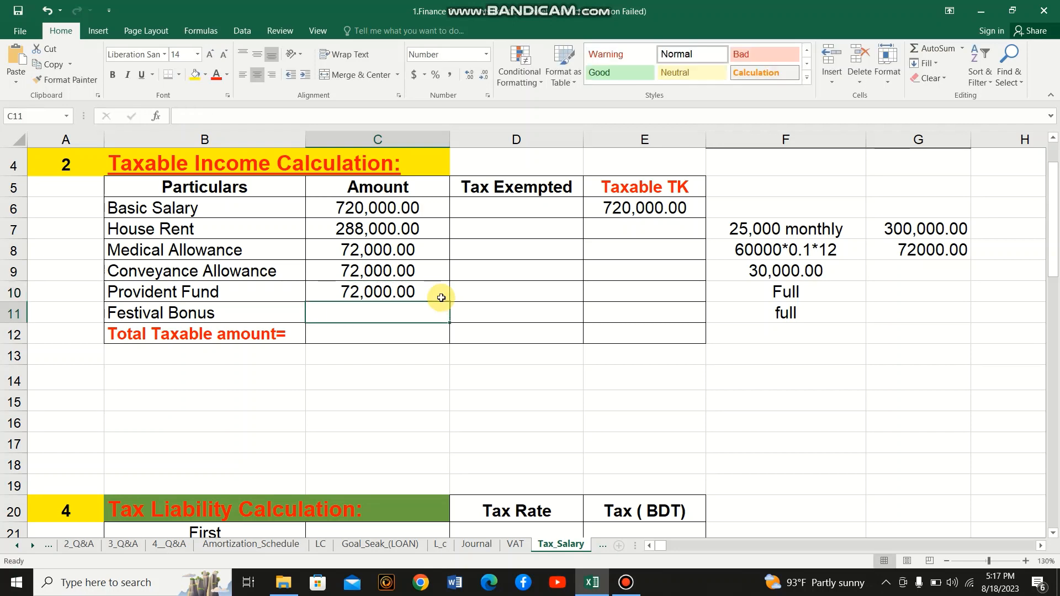
# Link the Festival Bonus amount in C11 to the bonus in the salary breakdown with =E47.
pyautogui.write('=')
pyautogui.scroll(-8, 486, 362)
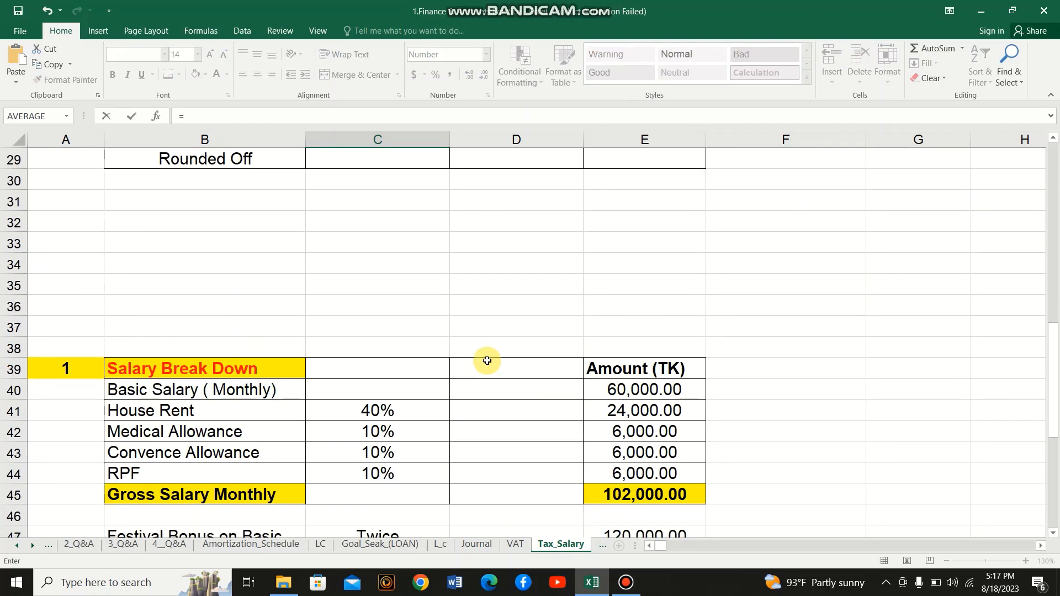
pyautogui.scroll(-3, 487, 361)
pyautogui.click(646, 367)
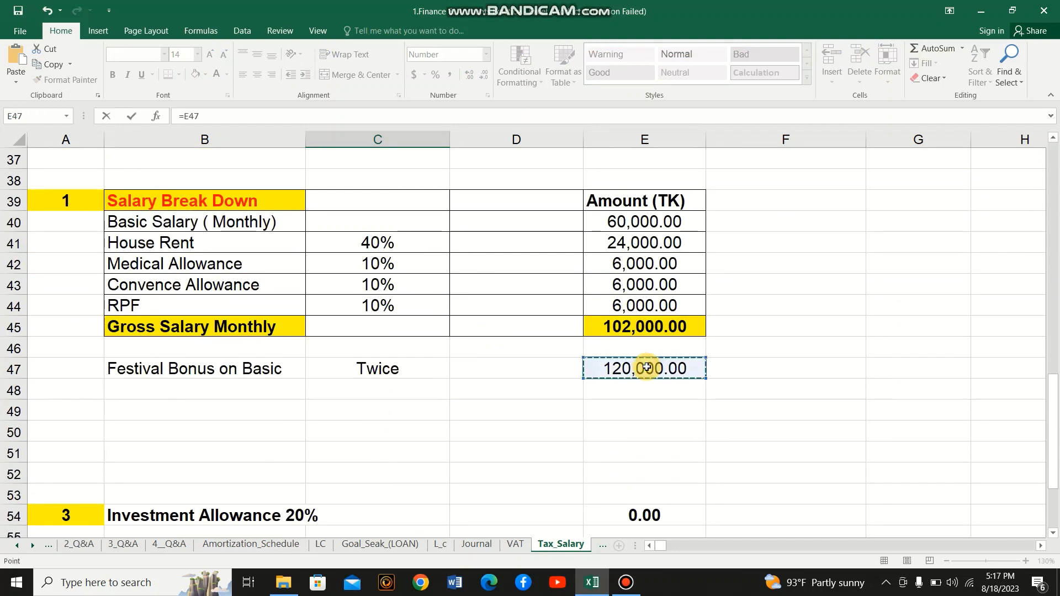
pyautogui.press('Return')
# Total the yearly amounts in C12 with =SUM(C6:C11) and fill the formula across to D12 and E12.
pyautogui.scroll(4, 537, 275)
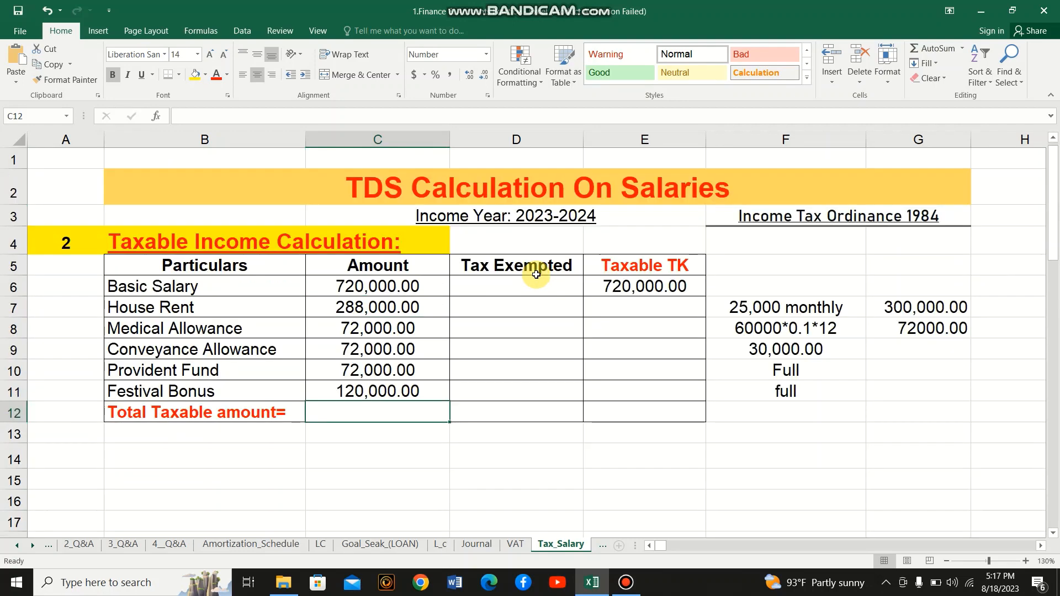
pyautogui.write('=')
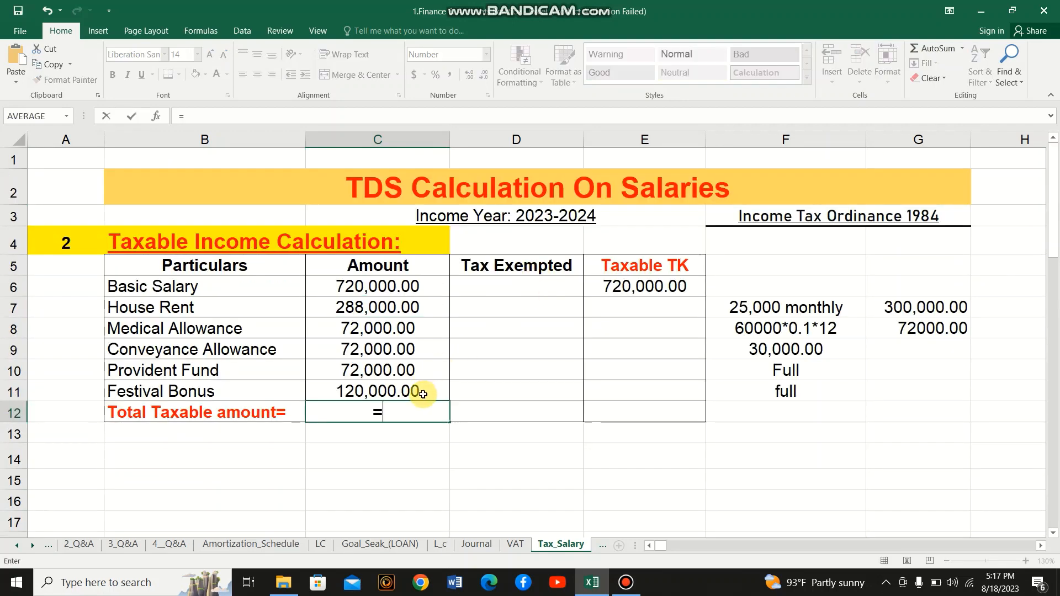
pyautogui.write('sum')
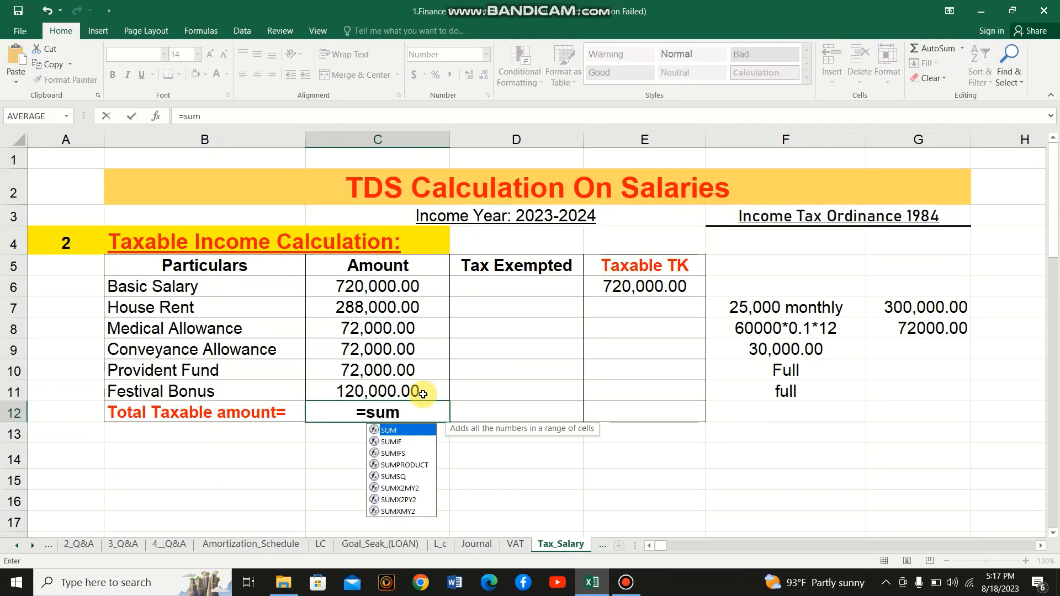
pyautogui.write('(')
pyautogui.click(423, 284)
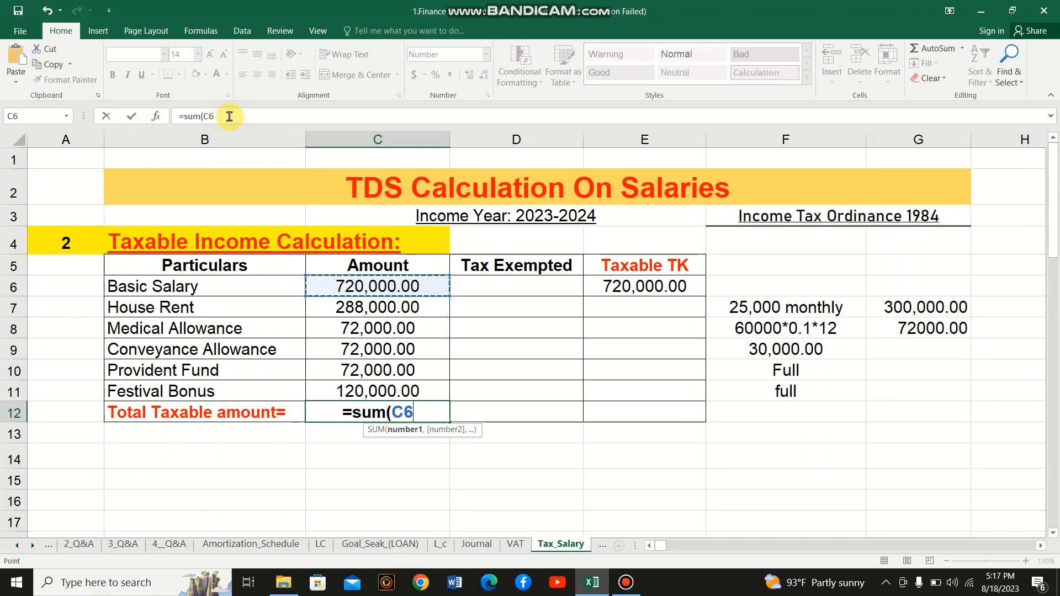
pyautogui.click(229, 116)
pyautogui.write(':')
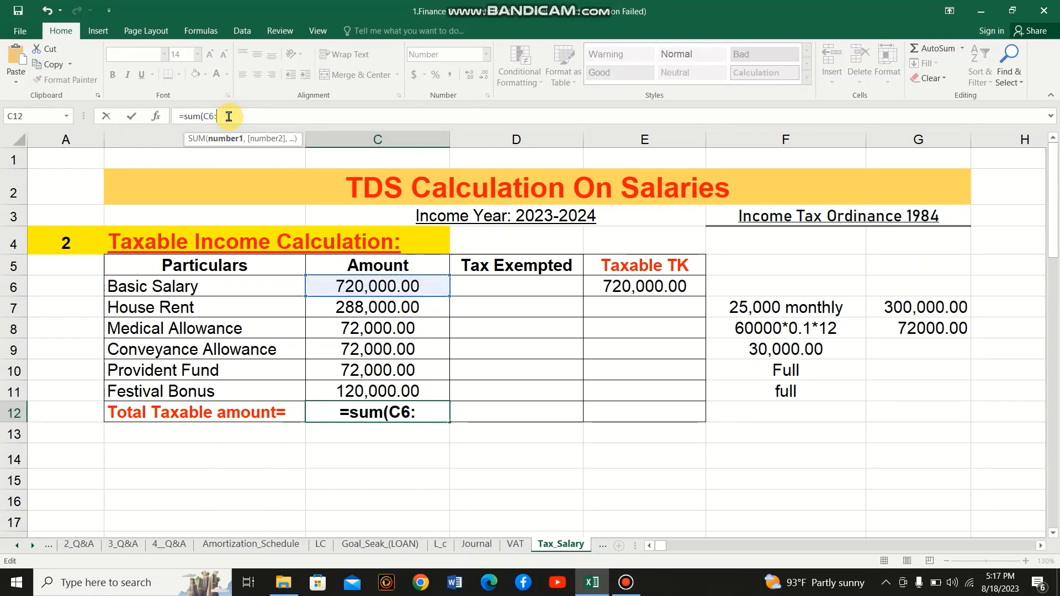
pyautogui.click(353, 391)
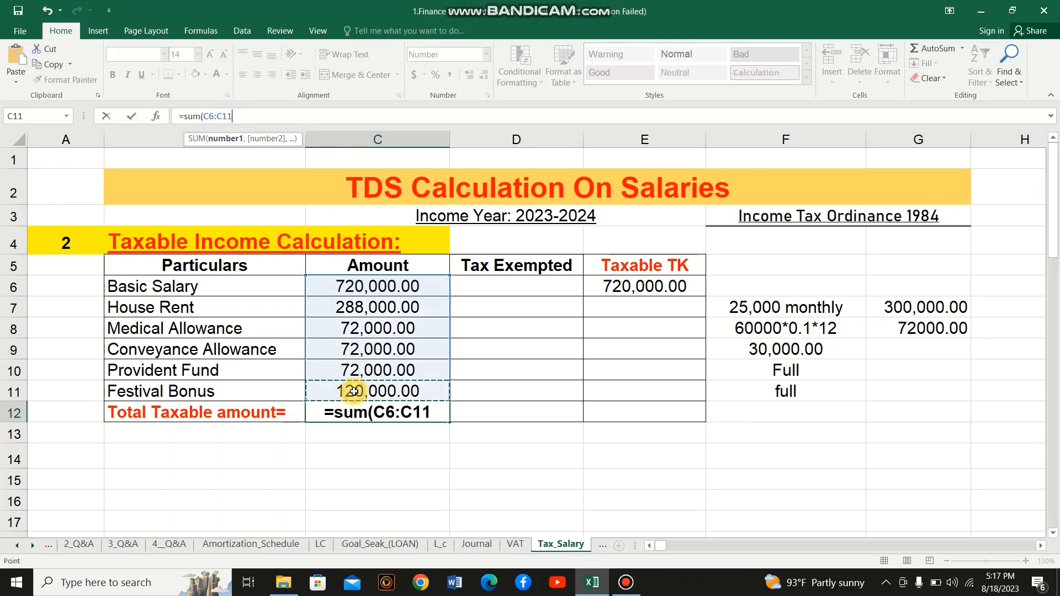
pyautogui.write(')')
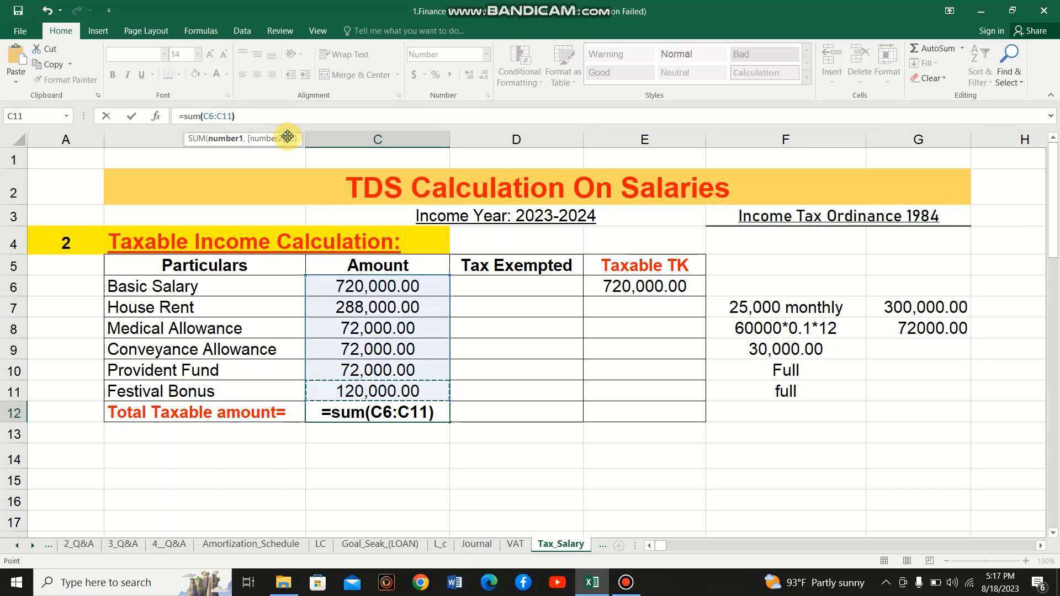
pyautogui.press('Return')
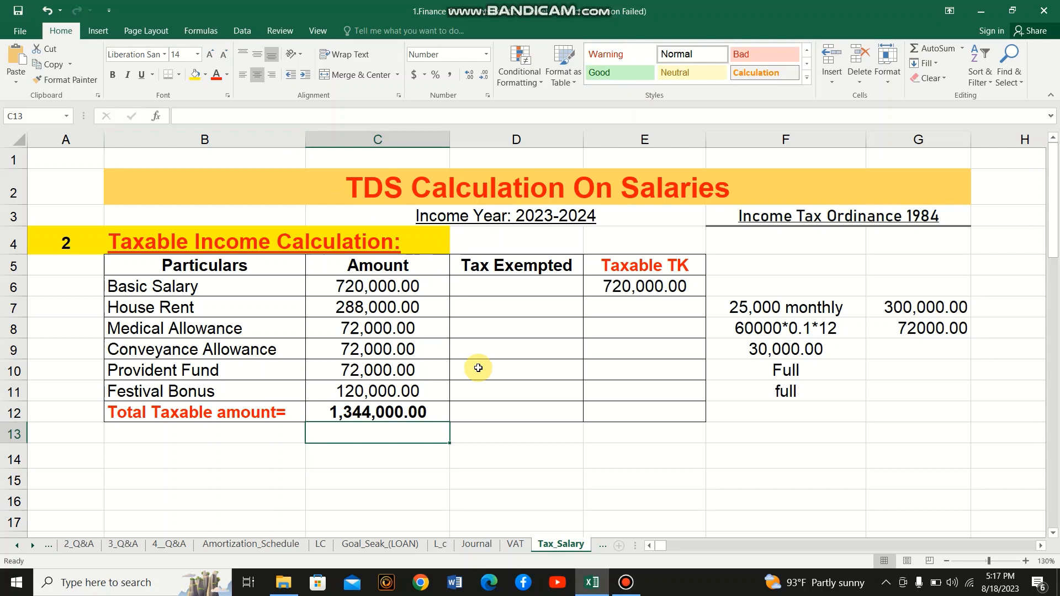
pyautogui.click(426, 412)
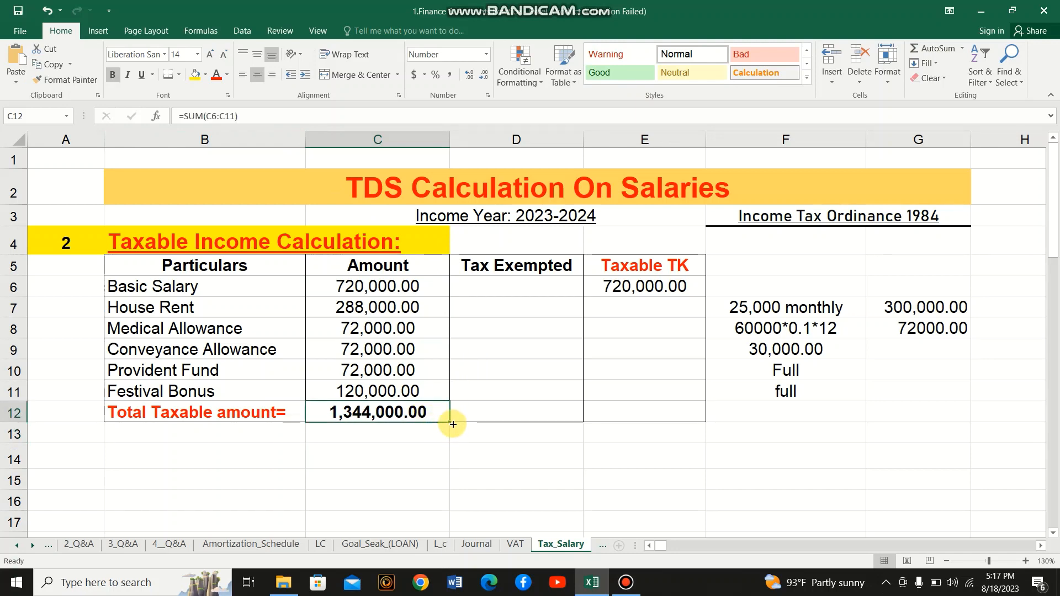
pyautogui.moveTo(448, 423); pyautogui.dragTo(647, 417)
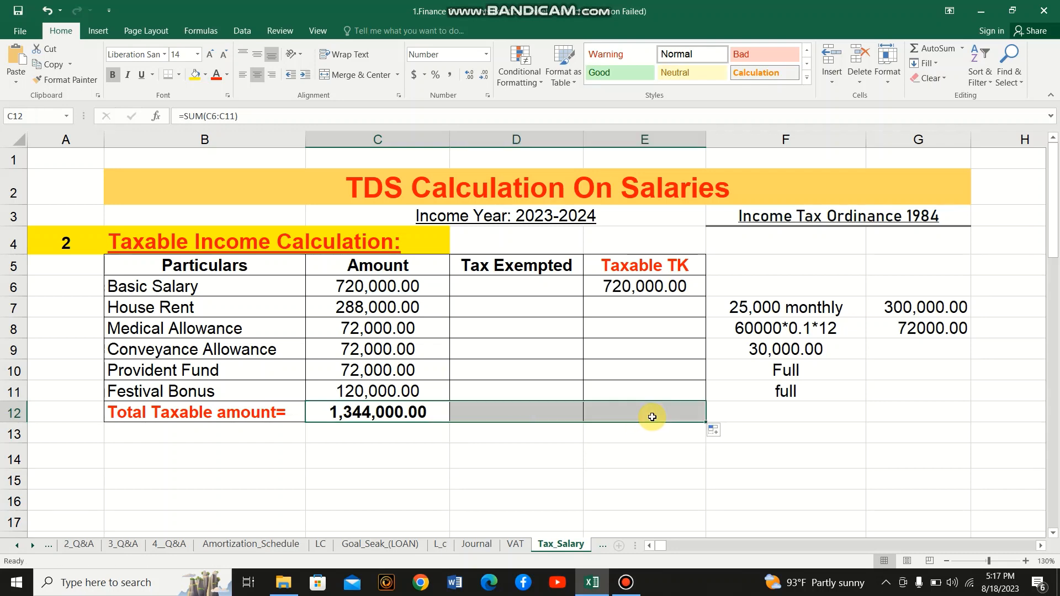
# Compare the yearly House Rent with its exemption limit in G7 and enter 288,000 as its Tax Exempted amount in D7.
pyautogui.click(534, 306)
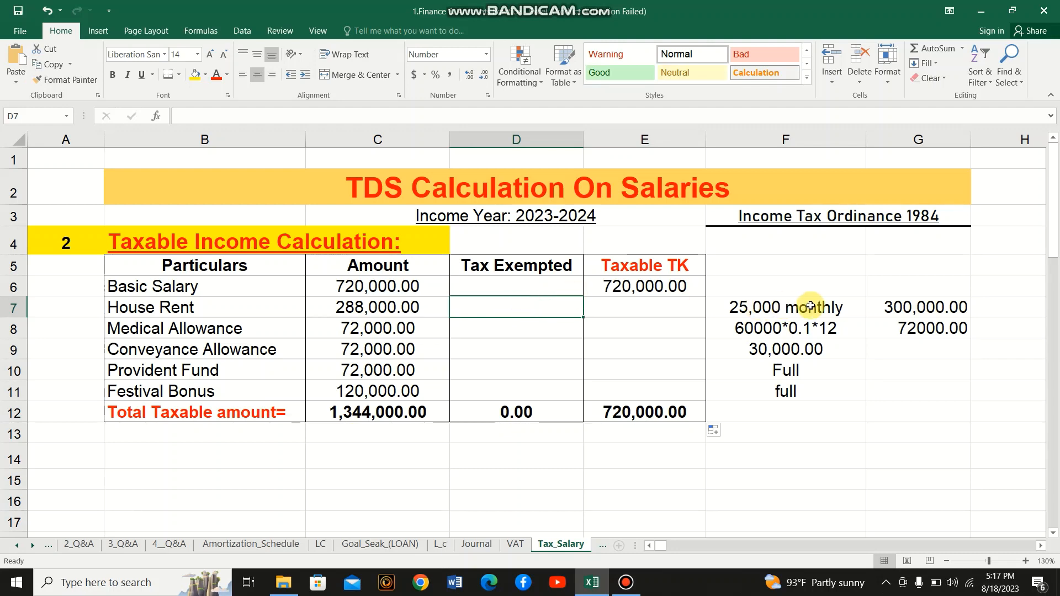
pyautogui.click(767, 308)
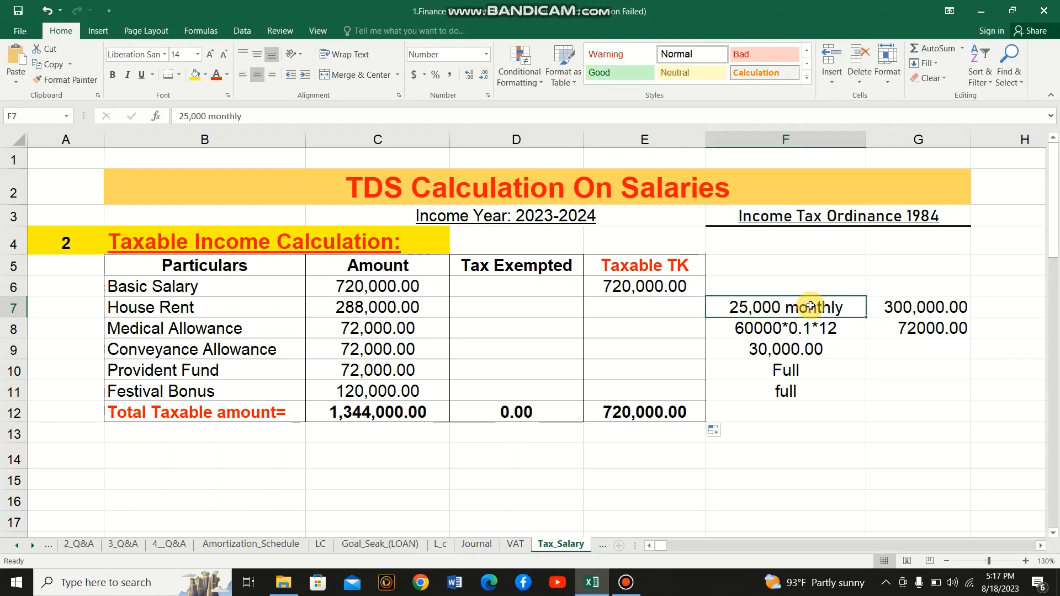
pyautogui.click(905, 307)
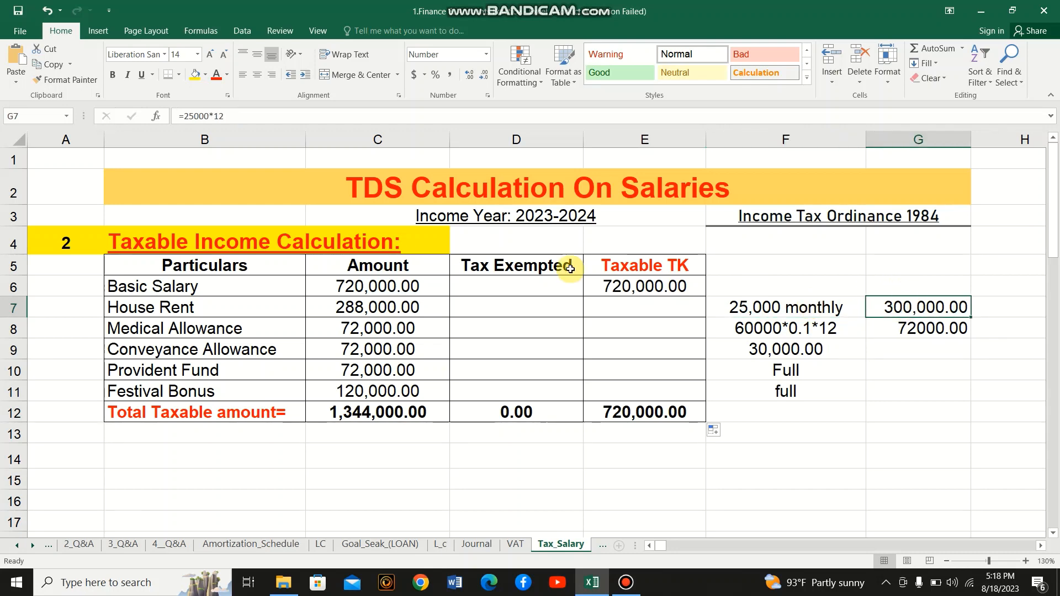
pyautogui.click(423, 307)
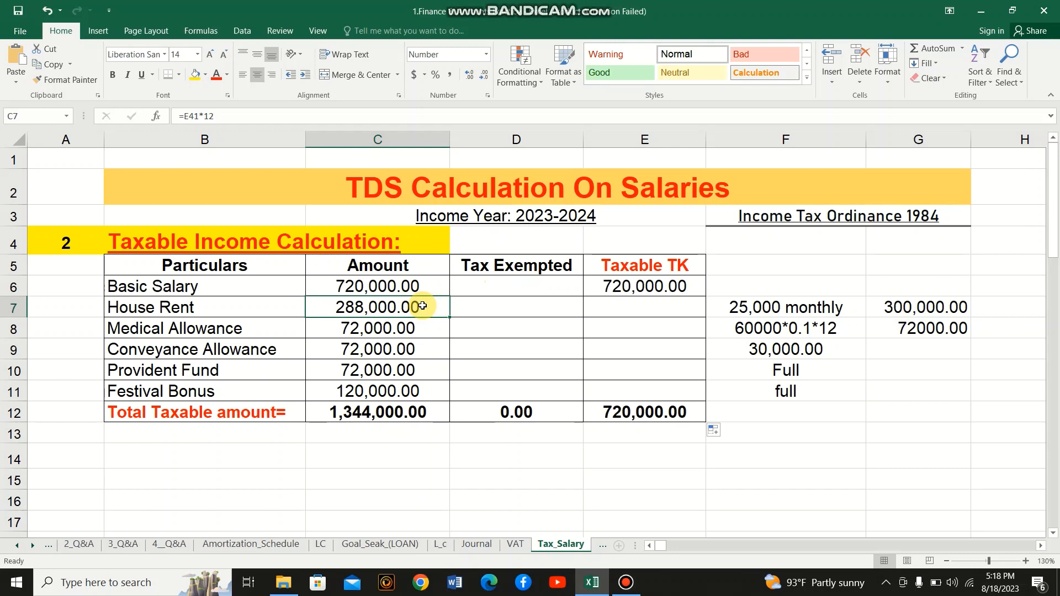
pyautogui.click(903, 307)
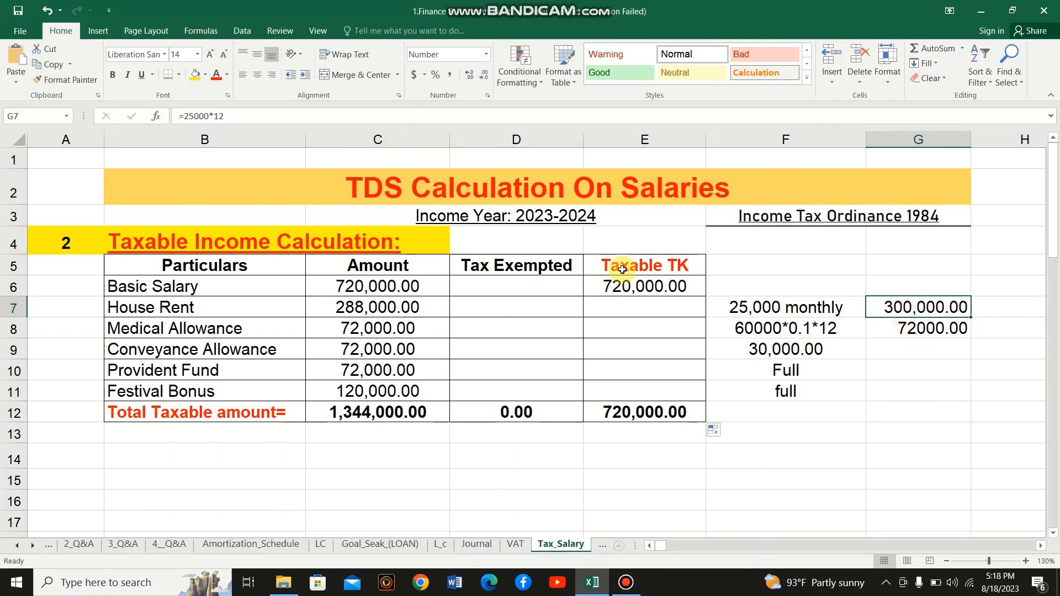
pyautogui.click(403, 307)
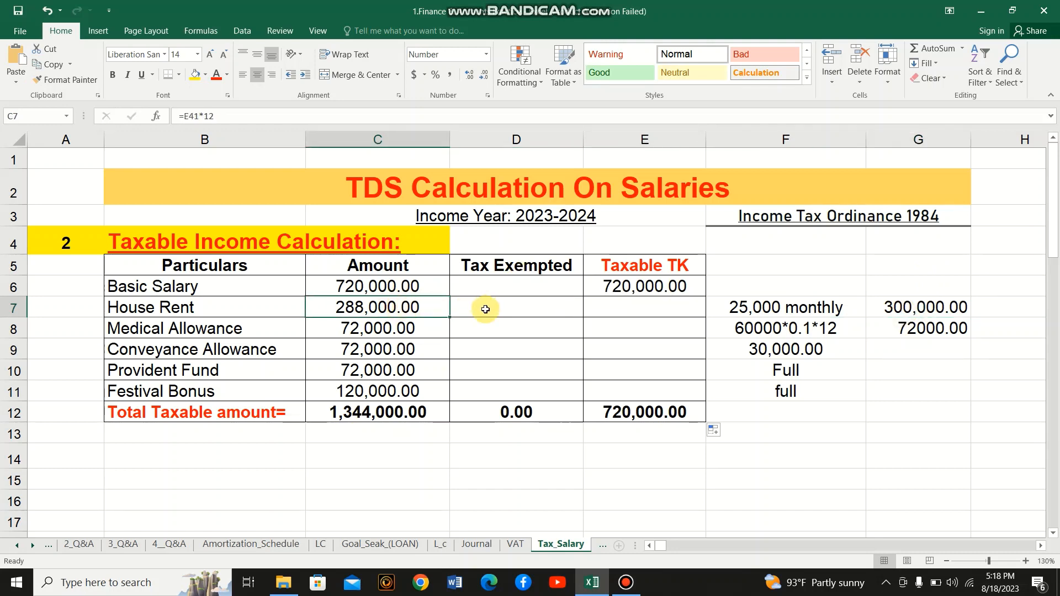
pyautogui.click(485, 309)
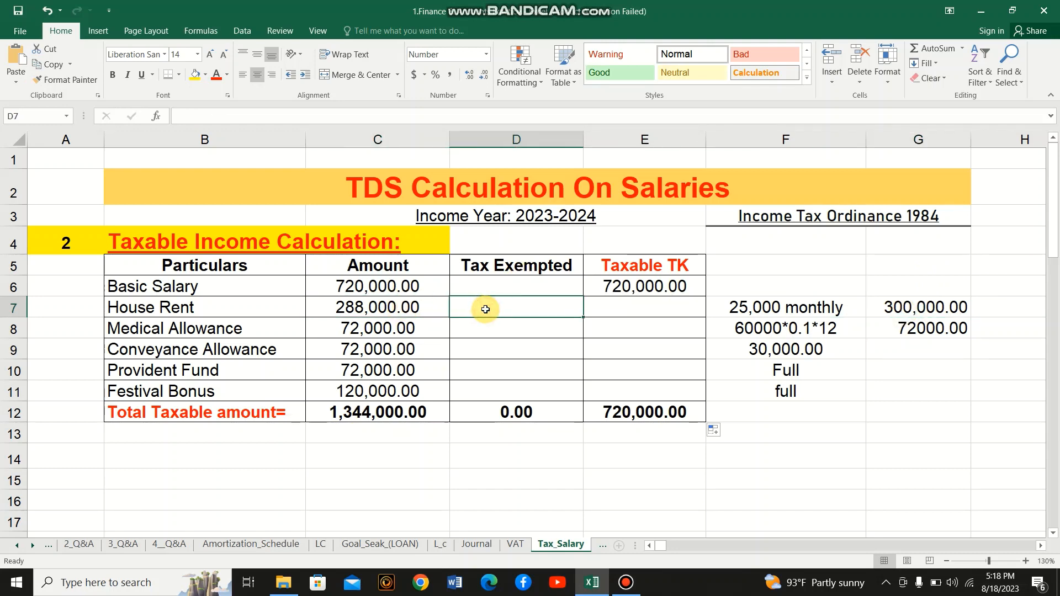
pyautogui.write('288')
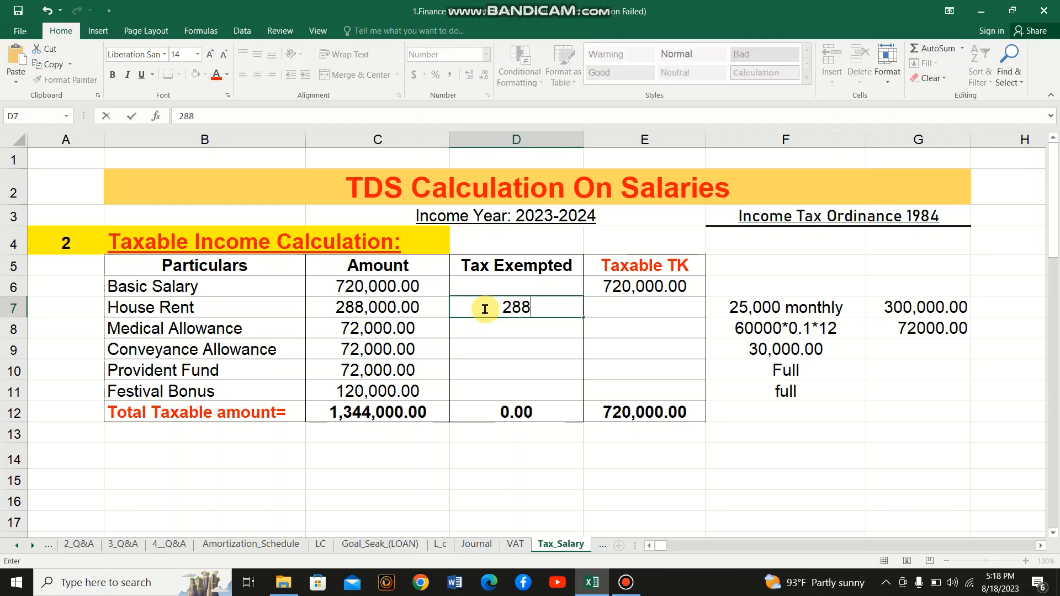
pyautogui.write(',000')
pyautogui.press('Return')
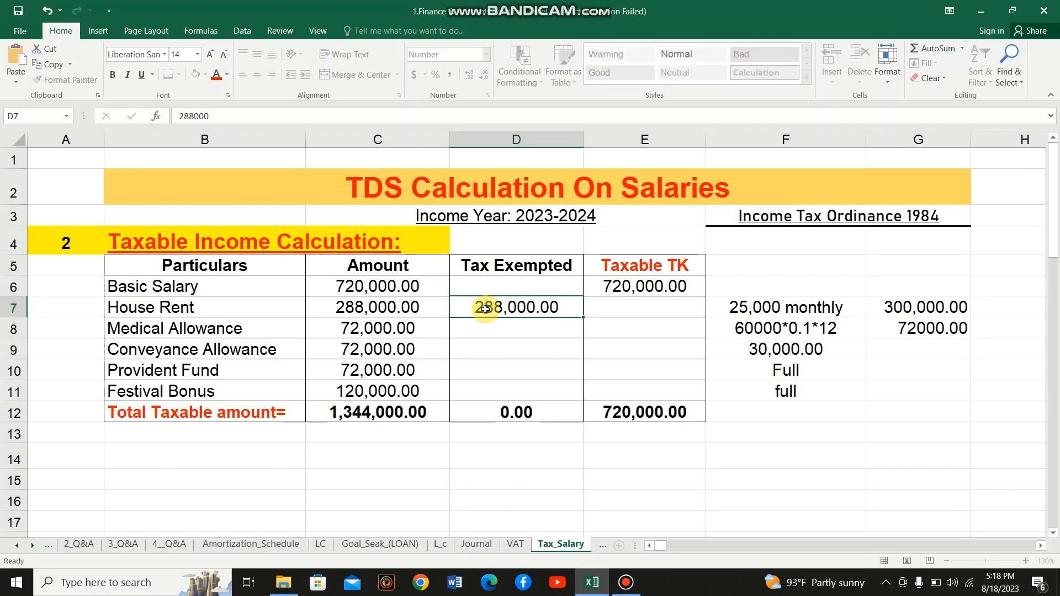
# Calculate the taxable House Rent in E7 with =C7-D7 and fill the formula down through Festival Bonus in E11.
pyautogui.click(627, 307)
pyautogui.write('=')
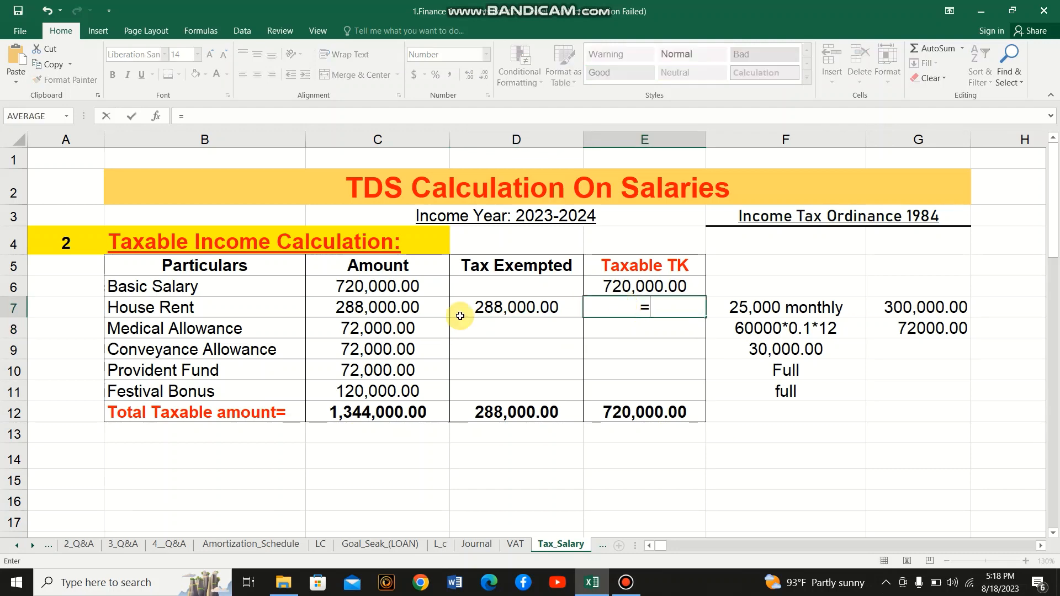
pyautogui.click(422, 306)
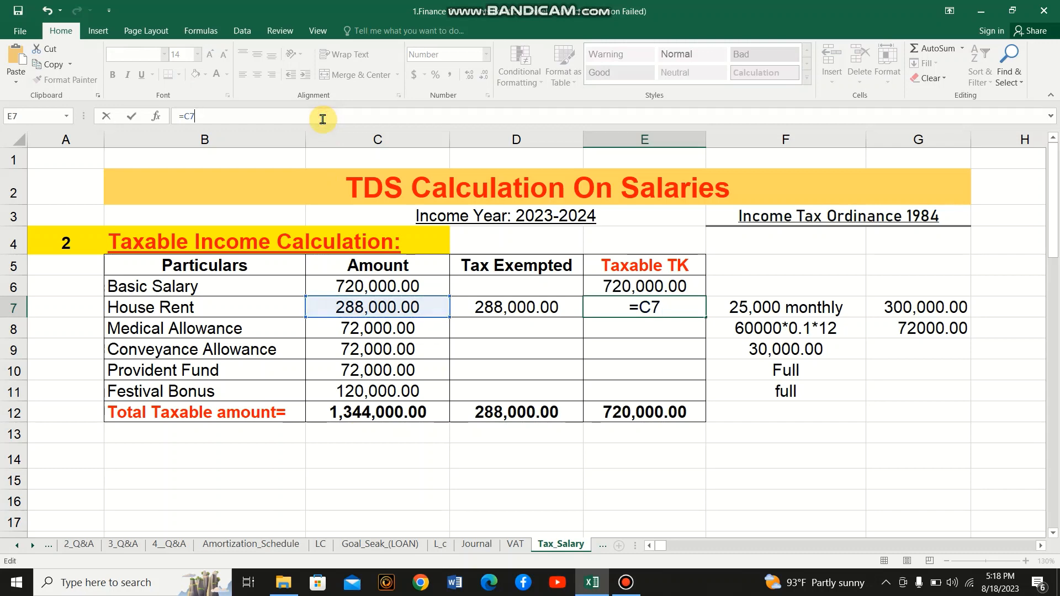
pyautogui.write('-')
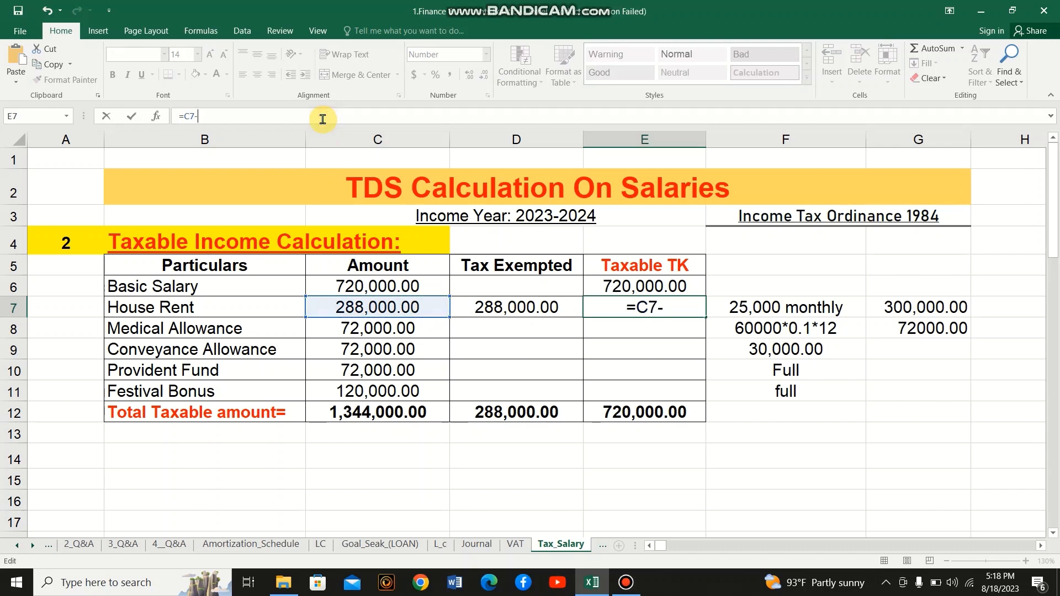
pyautogui.click(503, 304)
pyautogui.press('Return')
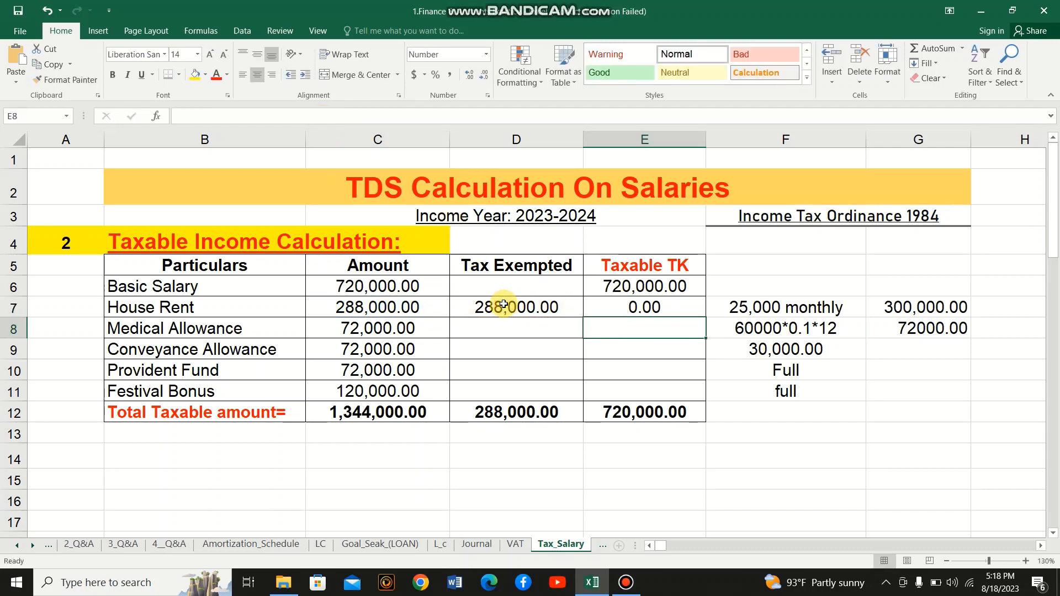
pyautogui.click(619, 302)
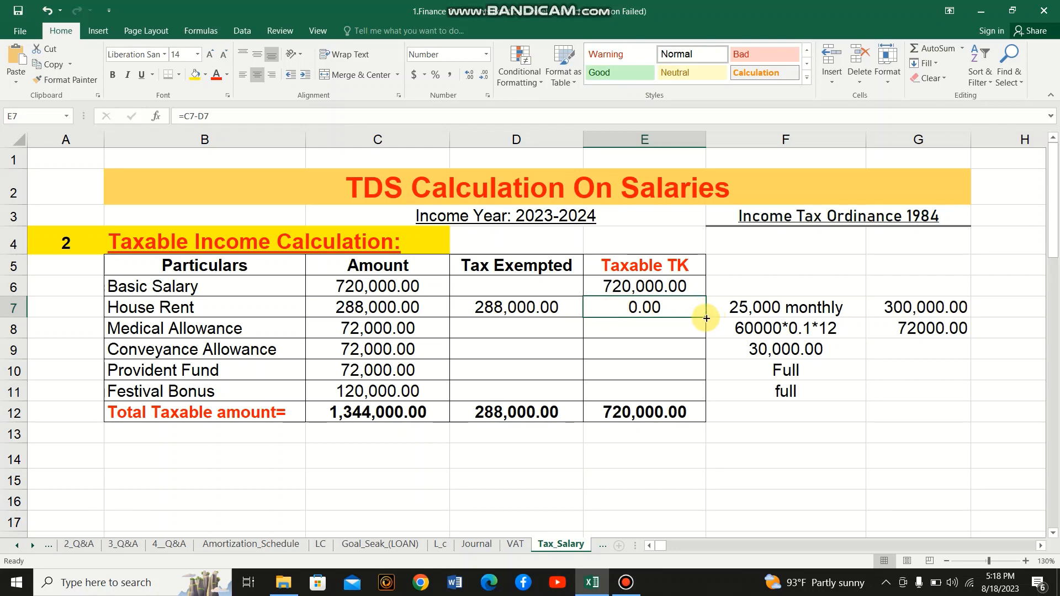
pyautogui.moveTo(705, 317); pyautogui.dragTo(704, 396)
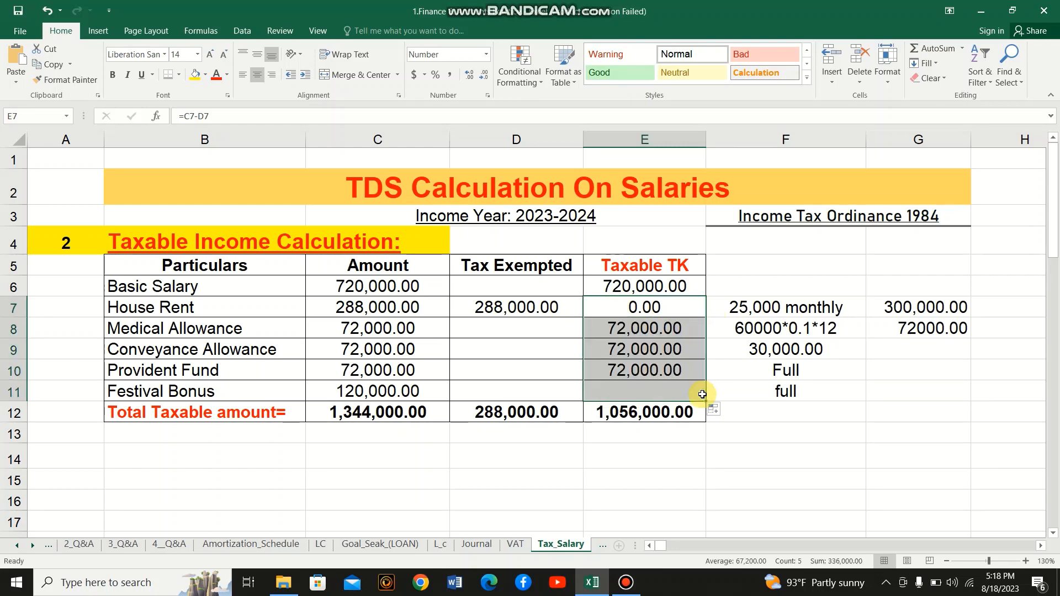
# Enter 72000 as the Medical Allowance's Tax Exempted amount in D8 and check its taxable amount.
pyautogui.click(532, 326)
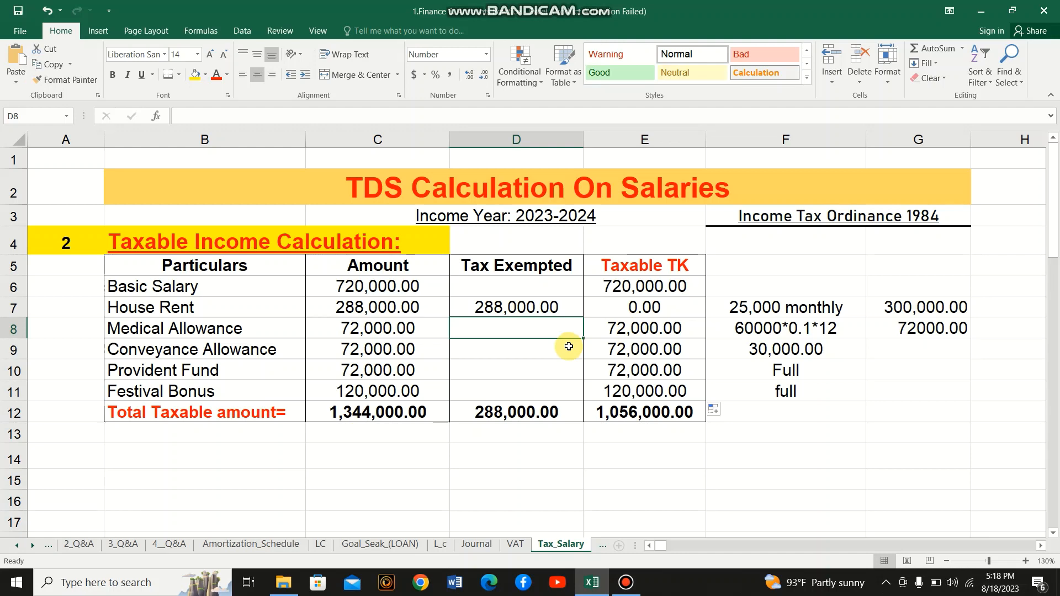
pyautogui.write('72000')
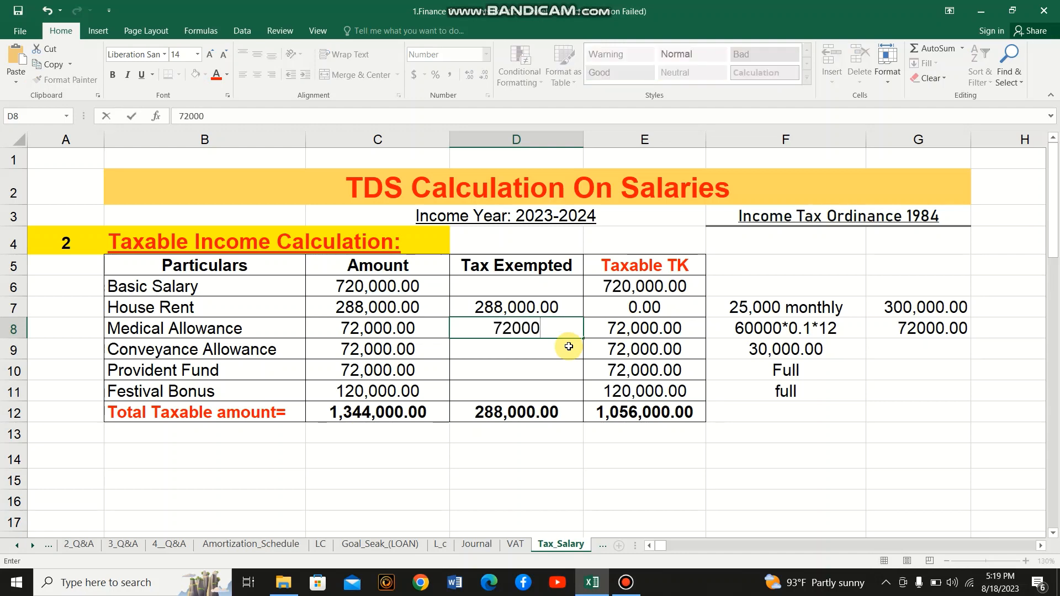
pyautogui.press('Return')
pyautogui.click(407, 330)
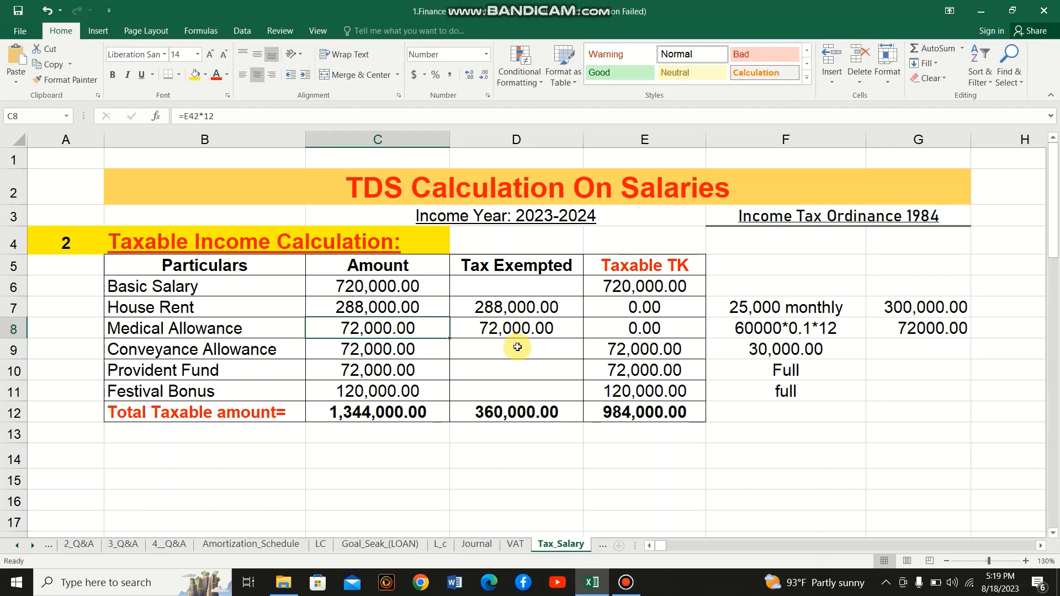
pyautogui.click(635, 328)
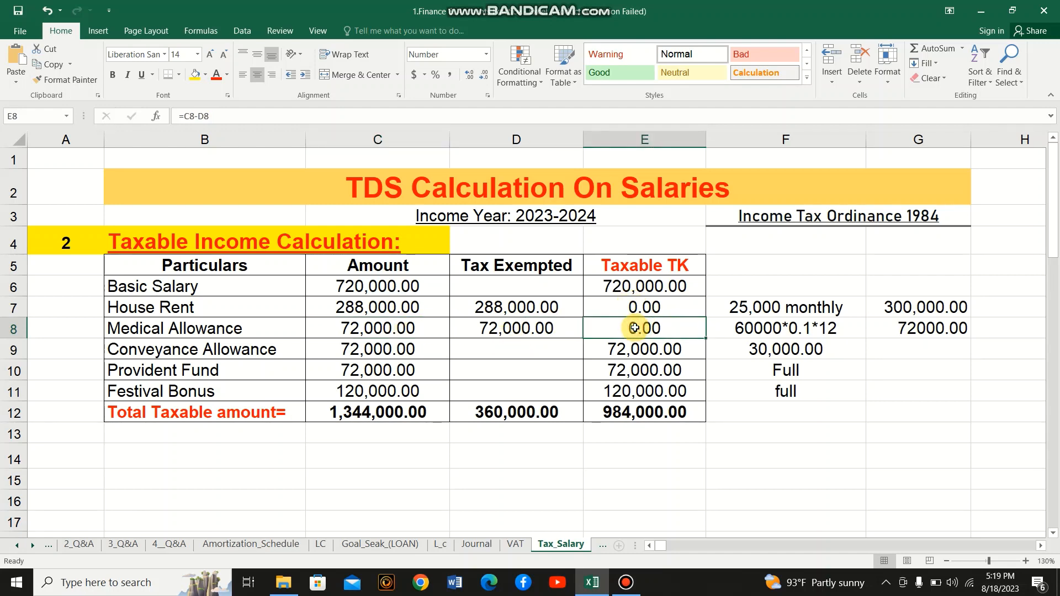
# Enter 30000 as the Conveyance Allowance's Tax Exempted amount in D9 and check the resulting taxable amount.
pyautogui.click(519, 351)
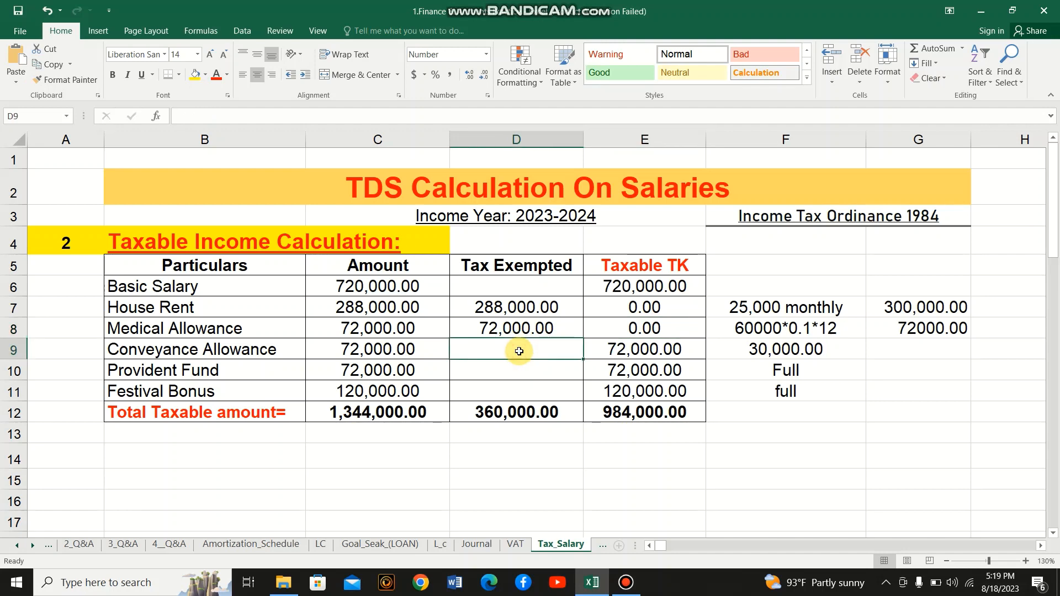
pyautogui.write('30000')
pyautogui.press('Return')
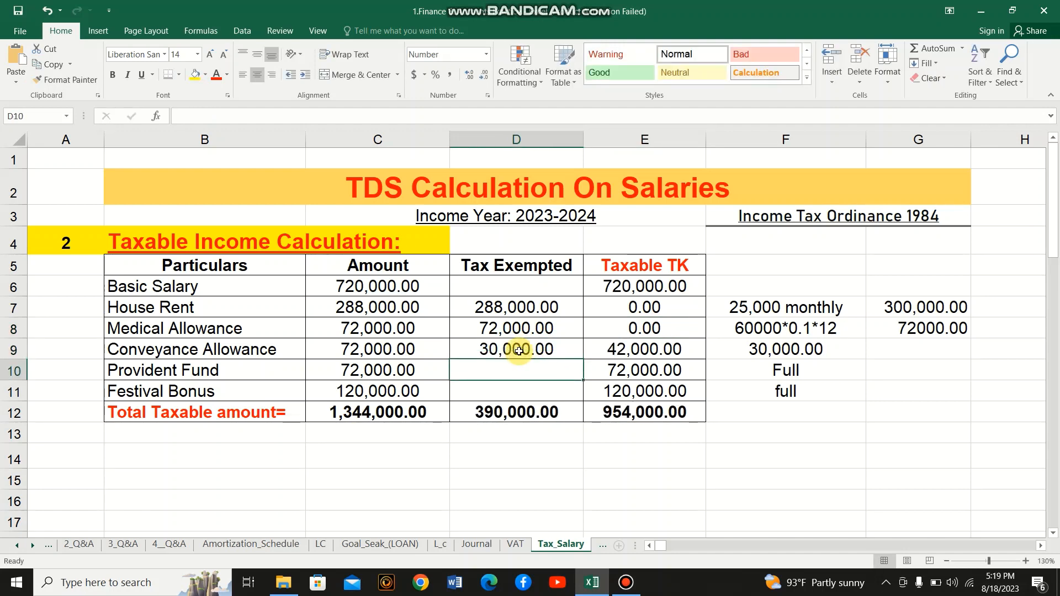
pyautogui.click(388, 346)
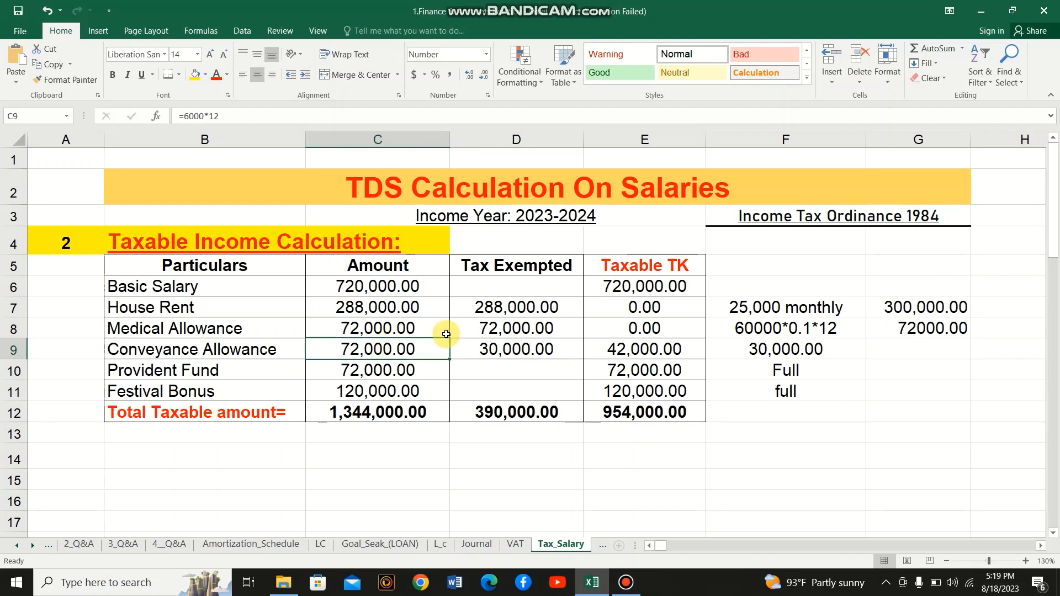
pyautogui.click(504, 353)
pyautogui.click(632, 356)
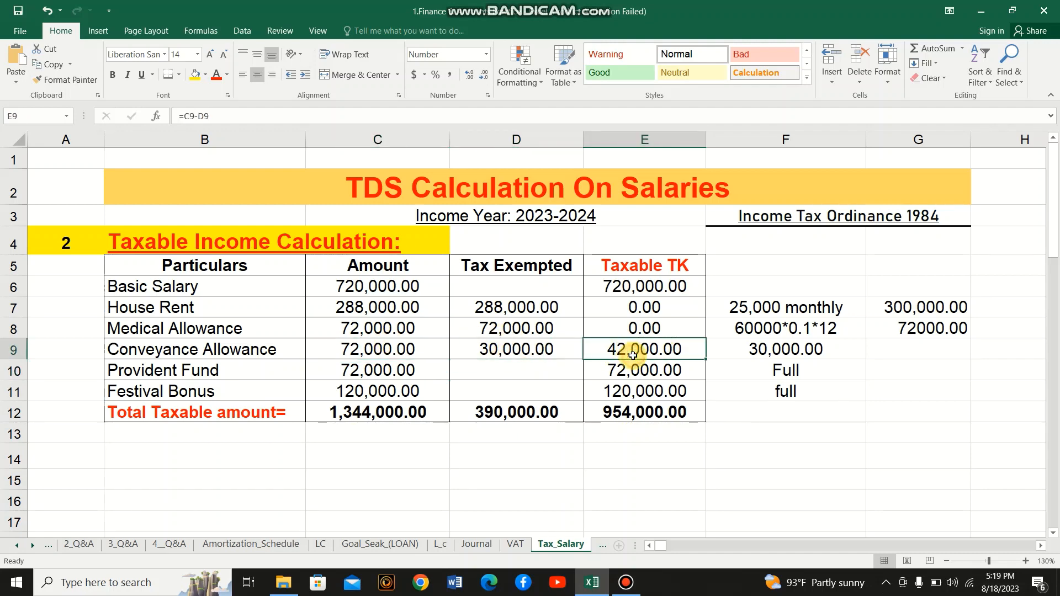
pyautogui.click(503, 356)
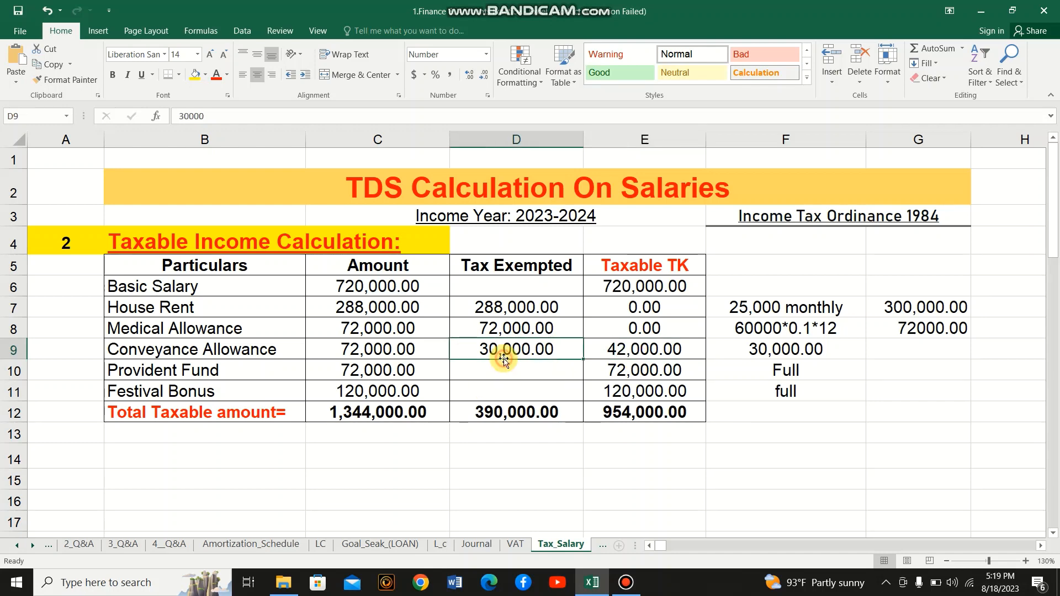
pyautogui.click(503, 366)
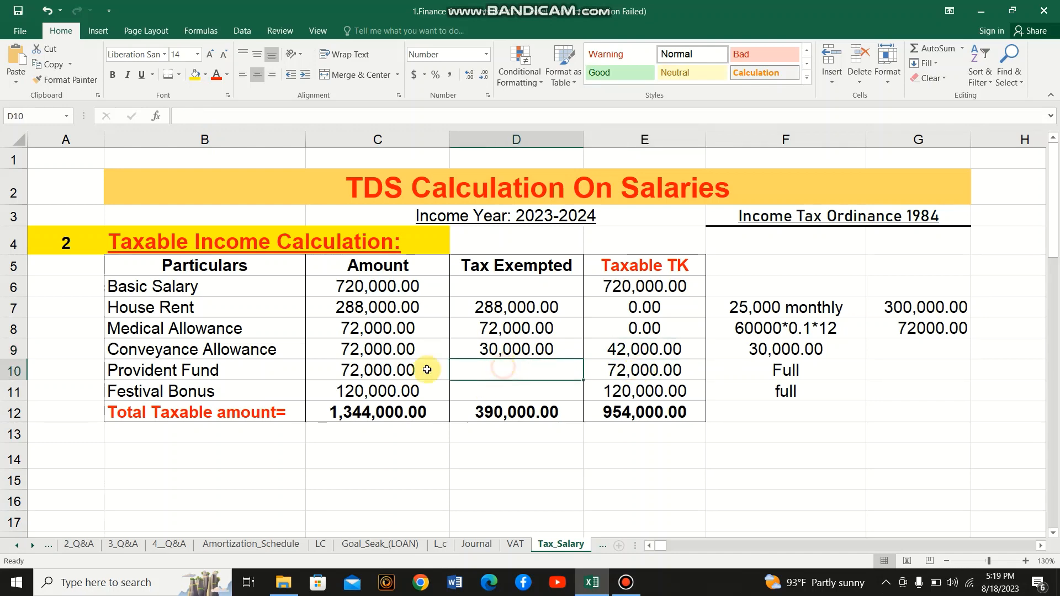
# Color the total of the Taxable TK column in E12 red.
pyautogui.click(294, 372)
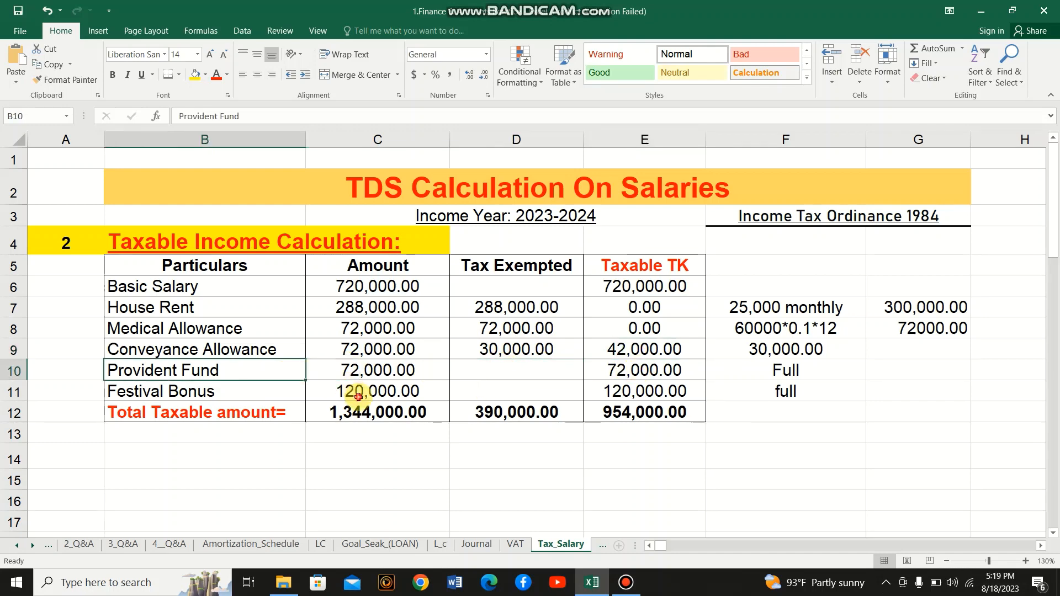
pyautogui.click(356, 396)
pyautogui.click(644, 414)
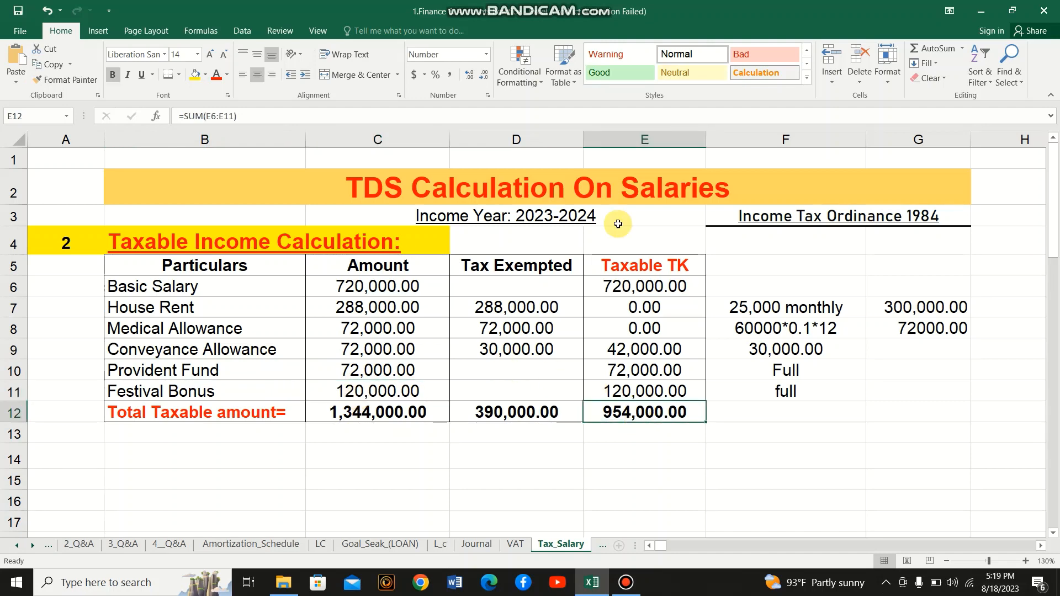
pyautogui.click(217, 77)
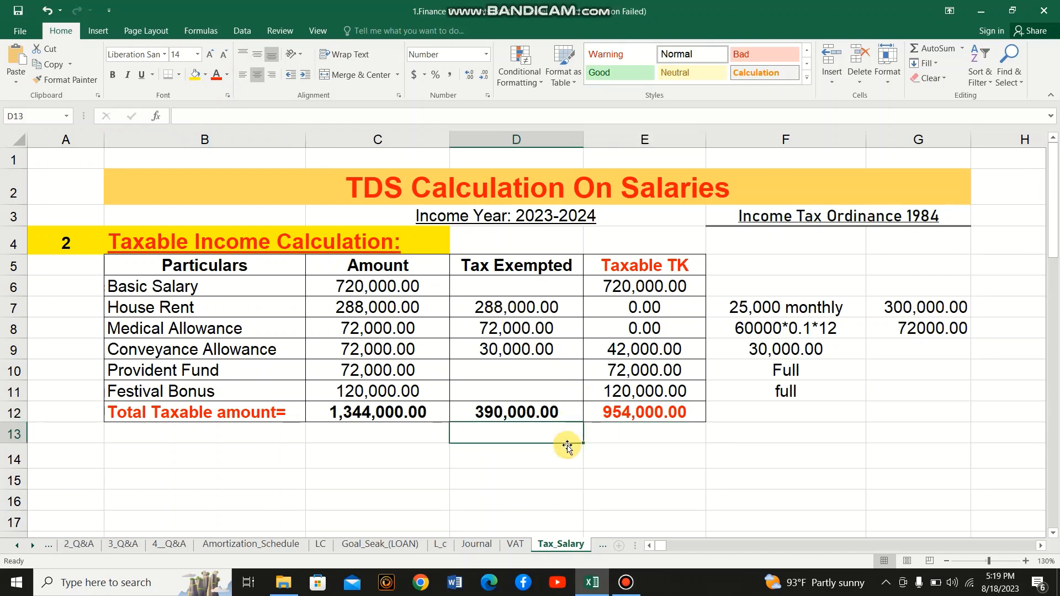
pyautogui.click(560, 454)
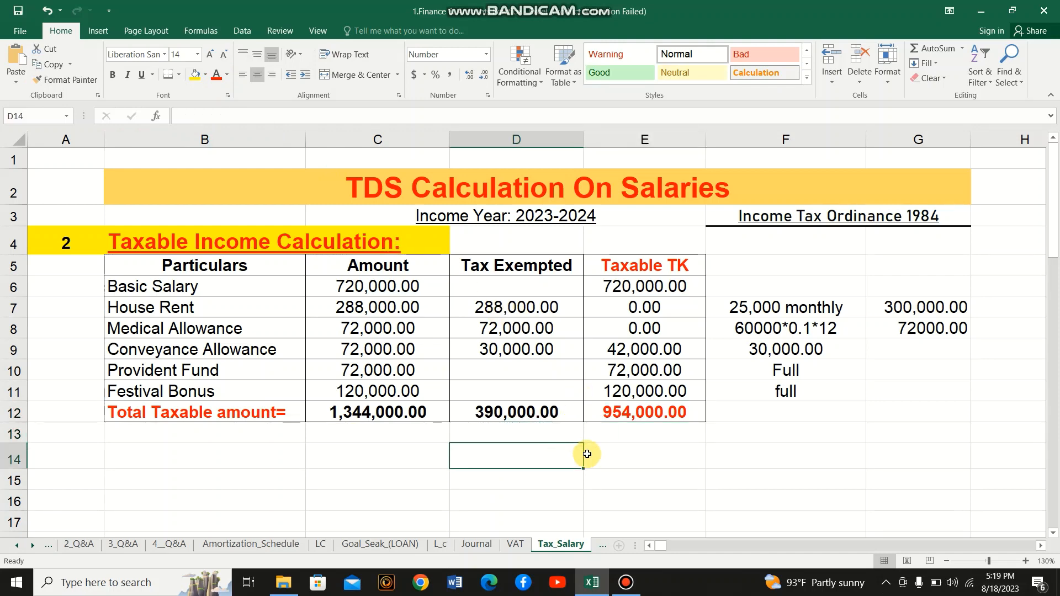
# Examine the formula behind the Investment Allowance 20% amount in E54.
pyautogui.scroll(-1, 540, 436)
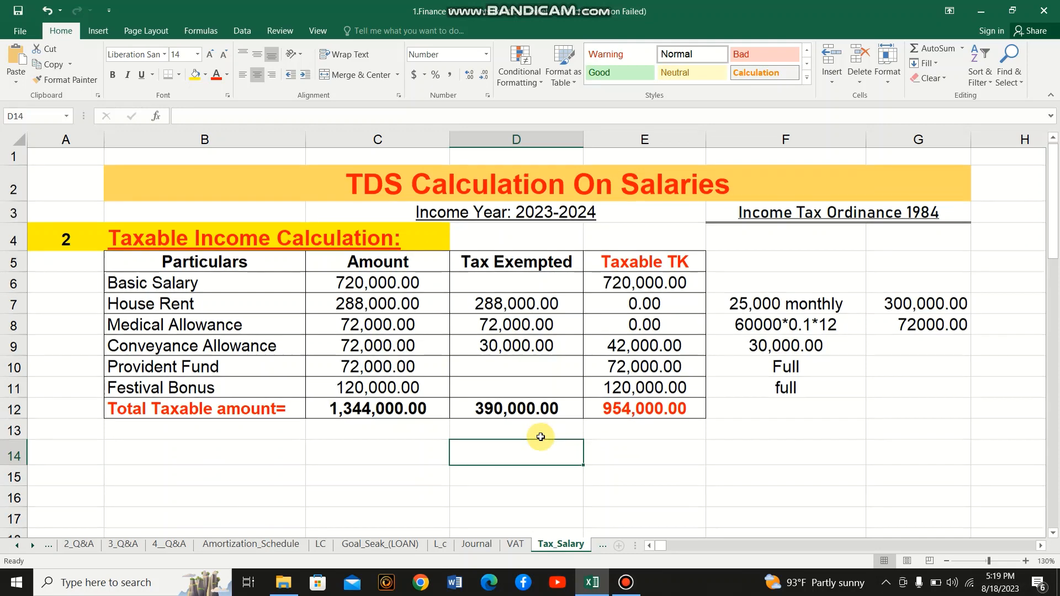
pyautogui.scroll(-2, 540, 437)
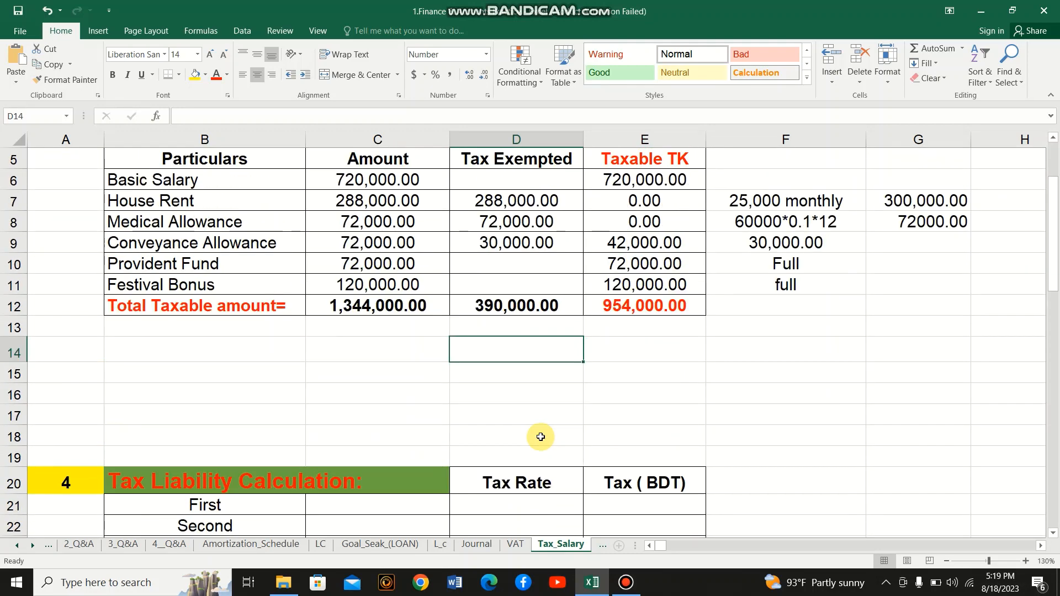
pyautogui.scroll(1, 541, 436)
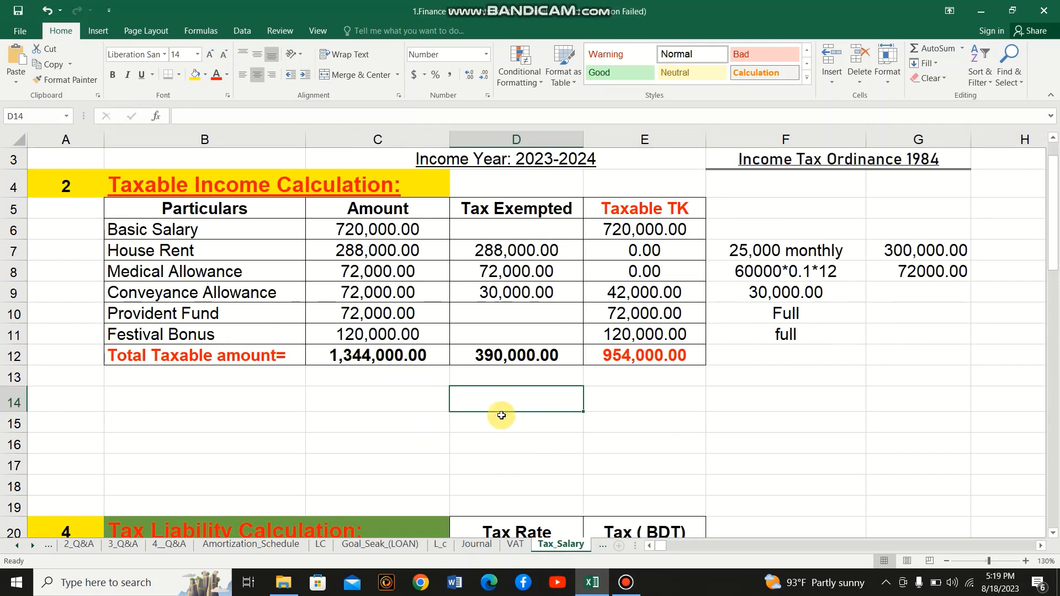
pyautogui.click(605, 403)
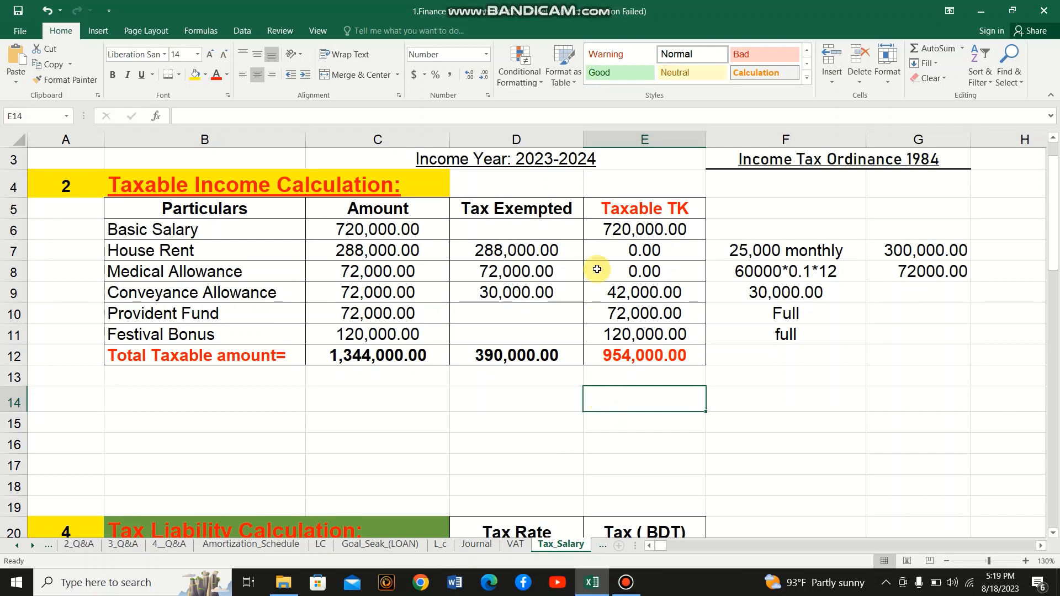
pyautogui.scroll(-11, 560, 411)
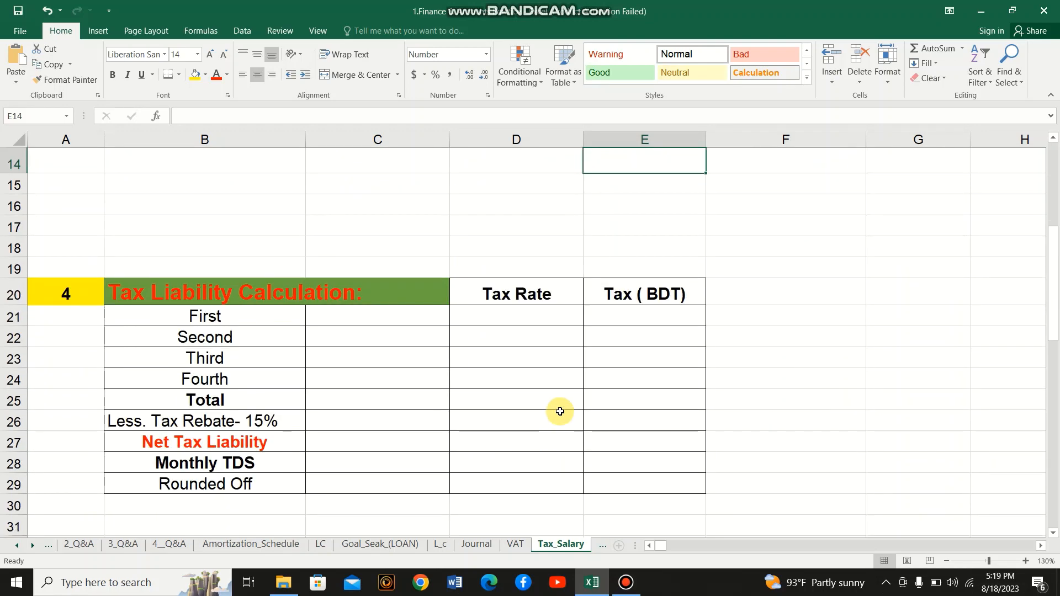
pyautogui.scroll(-4, 560, 411)
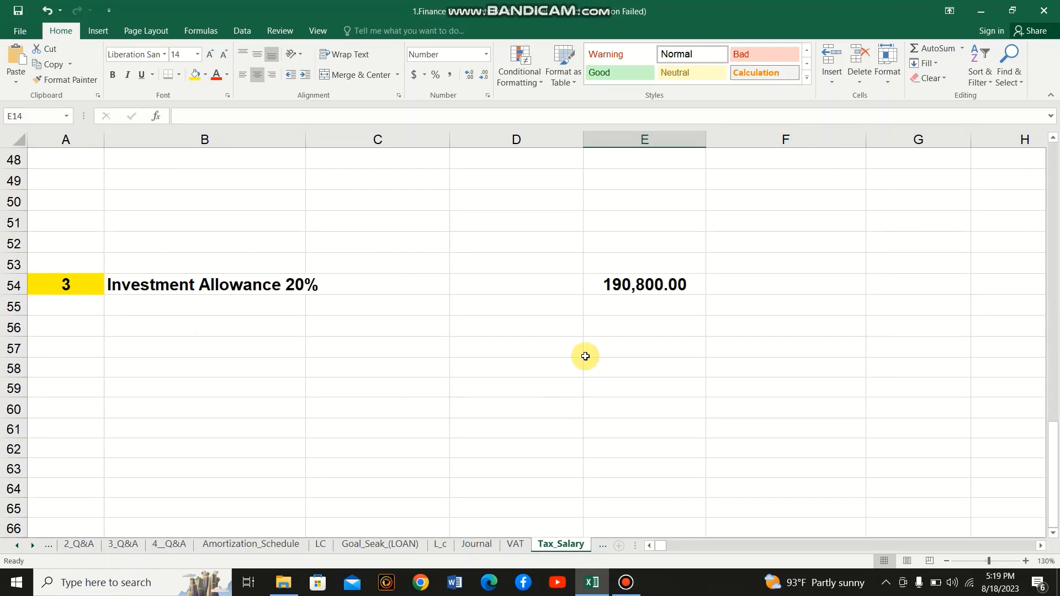
pyautogui.click(642, 290)
pyautogui.doubleClick(642, 290)
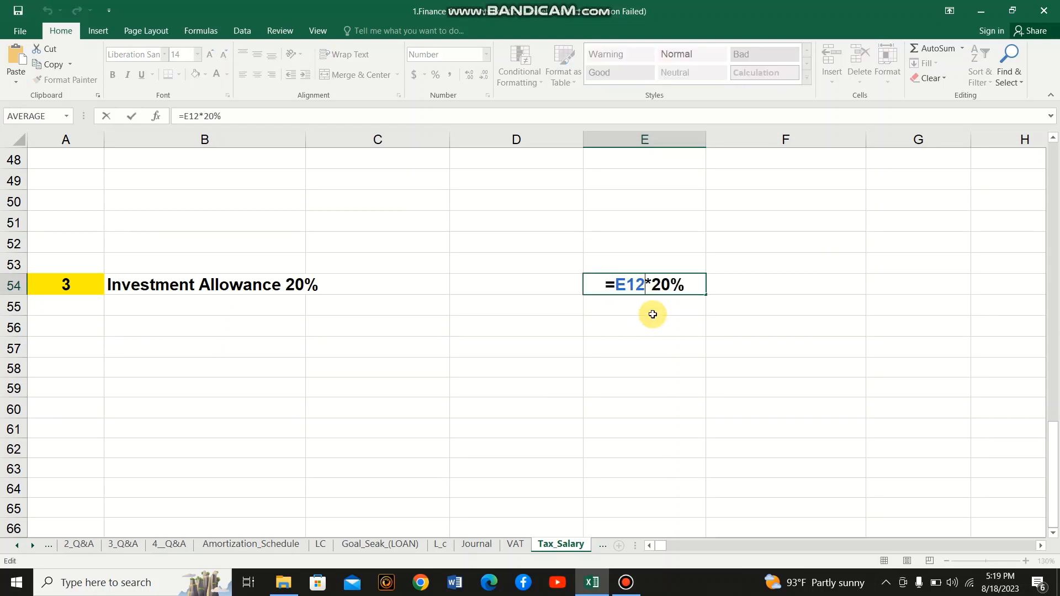
pyautogui.press('Return')
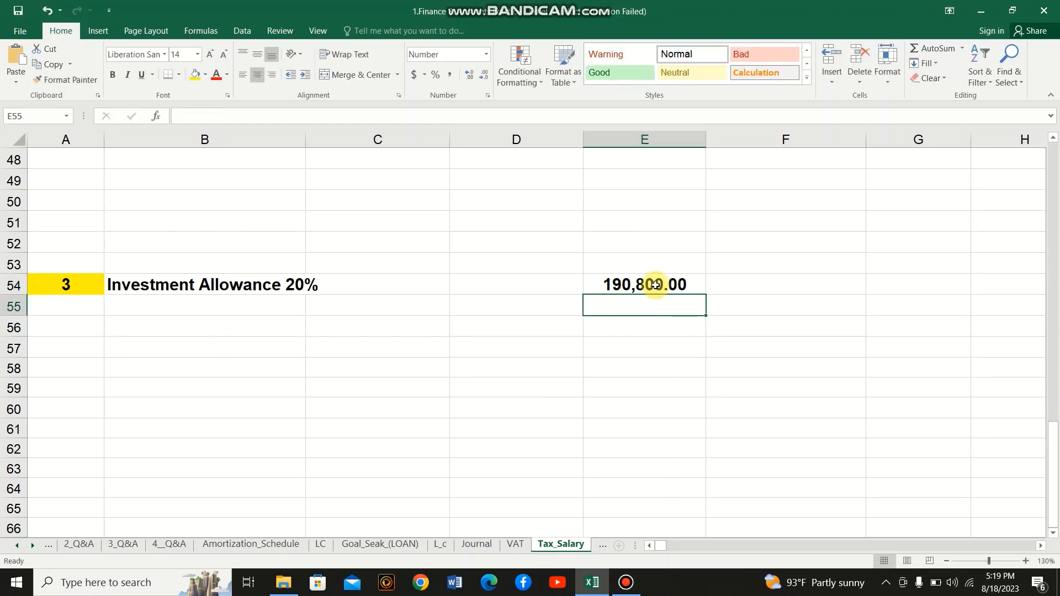
# Re-enter the Investment Allowance in E54 as 20% of the total taxable amount with =E12*20%.
pyautogui.click(655, 285)
pyautogui.write('=')
pyautogui.scroll(7, 655, 285)
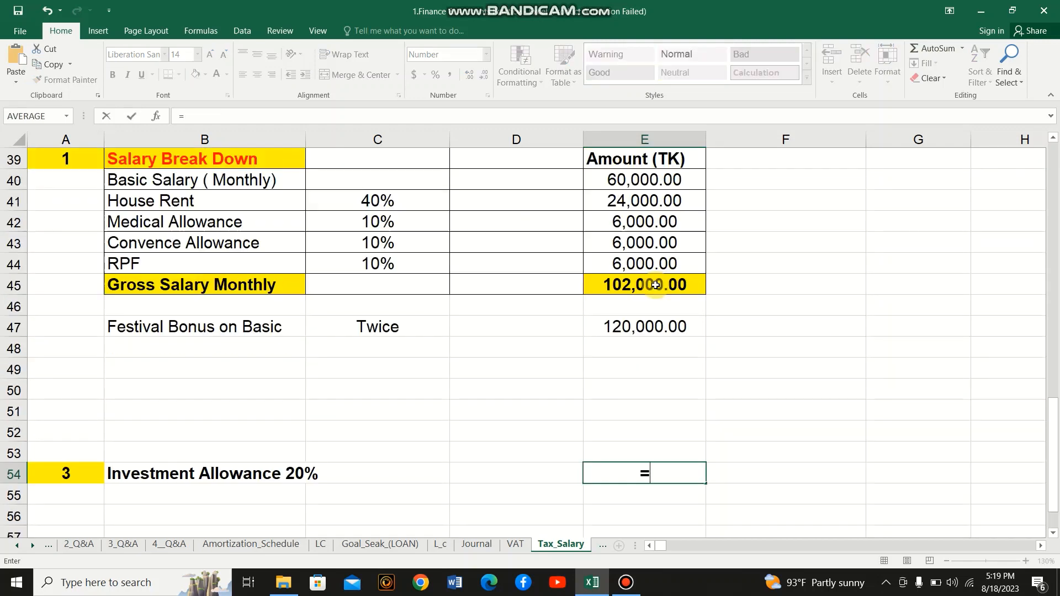
pyautogui.scroll(7, 655, 285)
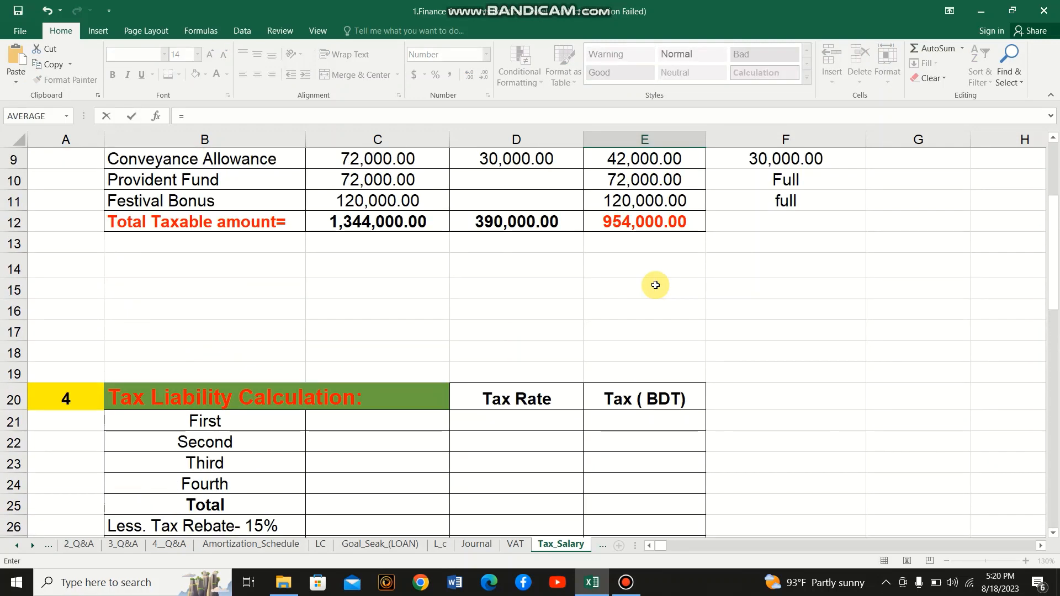
pyautogui.click(636, 302)
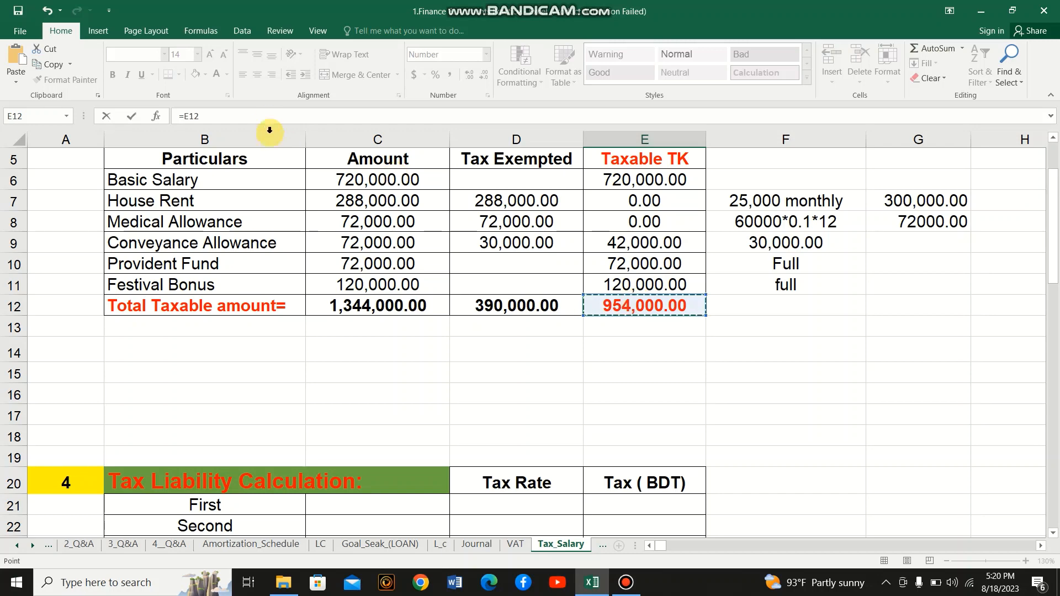
pyautogui.click(272, 112)
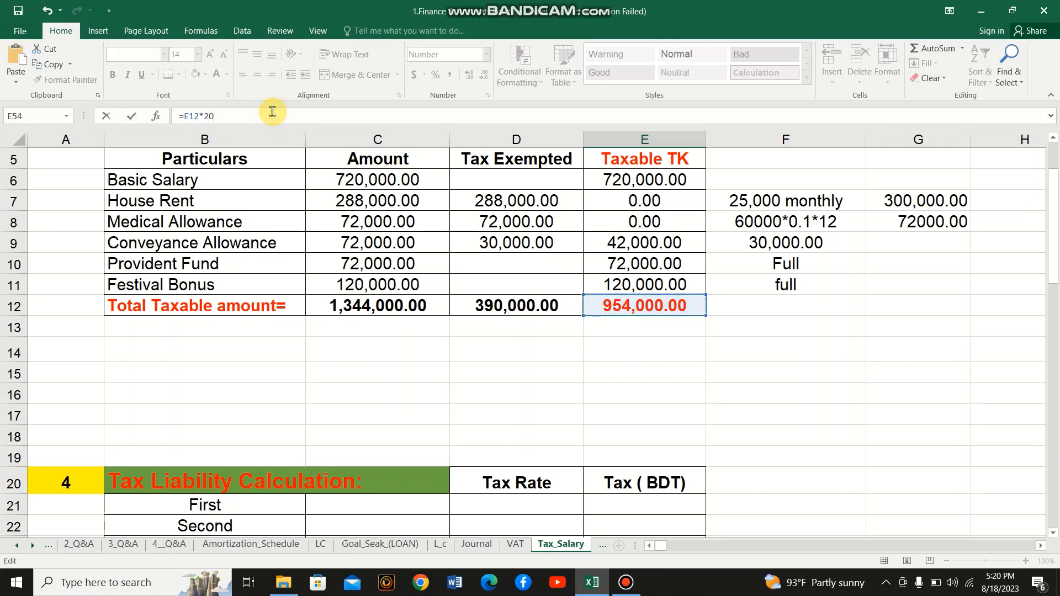
pyautogui.write('*20%')
pyautogui.press('Return')
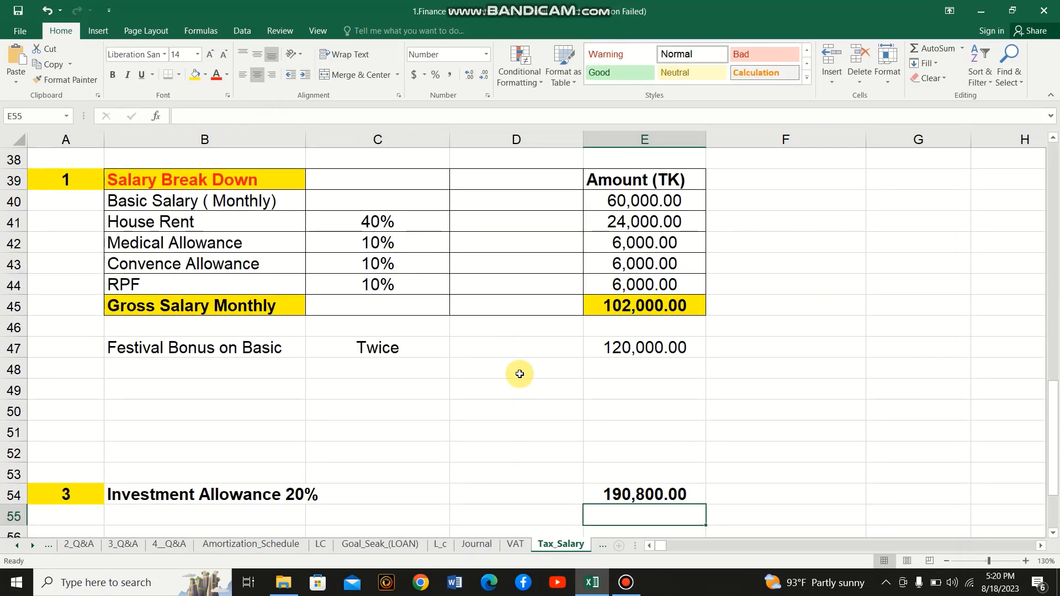
# Enter 350000 as the First slab amount in C21 of the Tax Liability Calculation table.
pyautogui.click(607, 416)
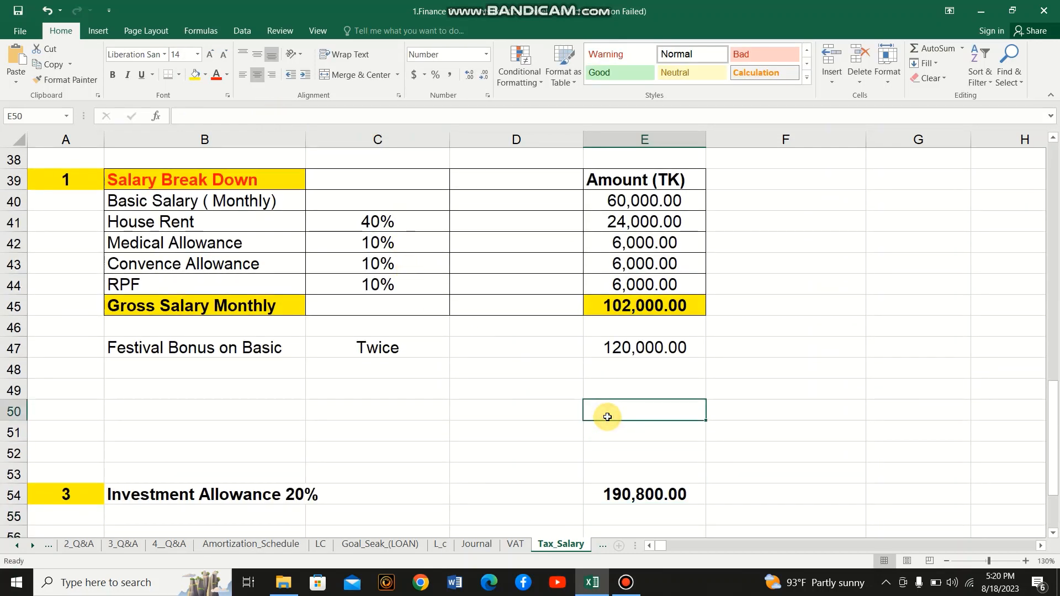
pyautogui.scroll(6, 607, 417)
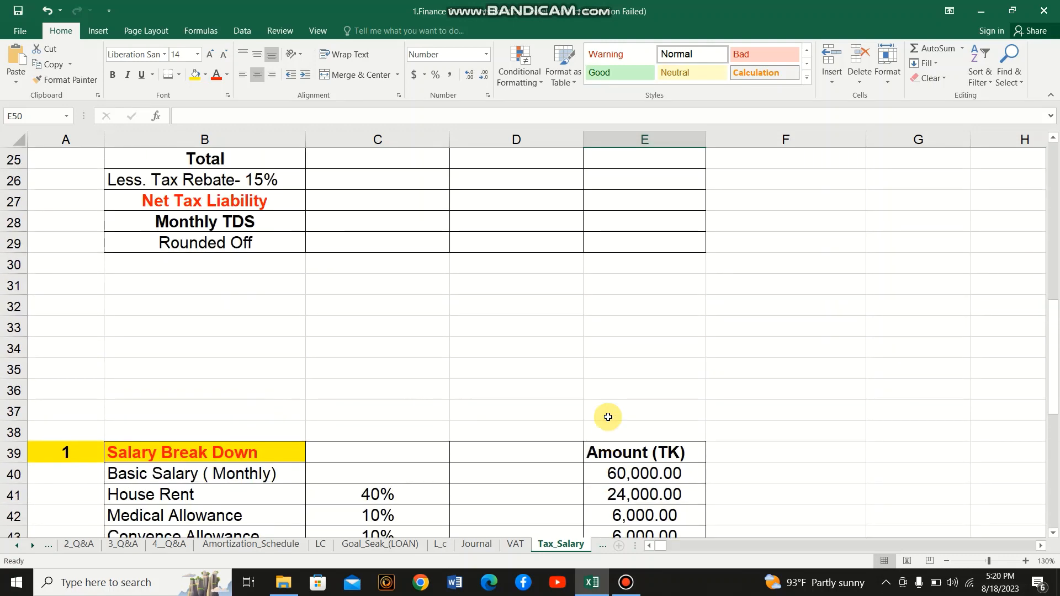
pyautogui.scroll(3, 607, 417)
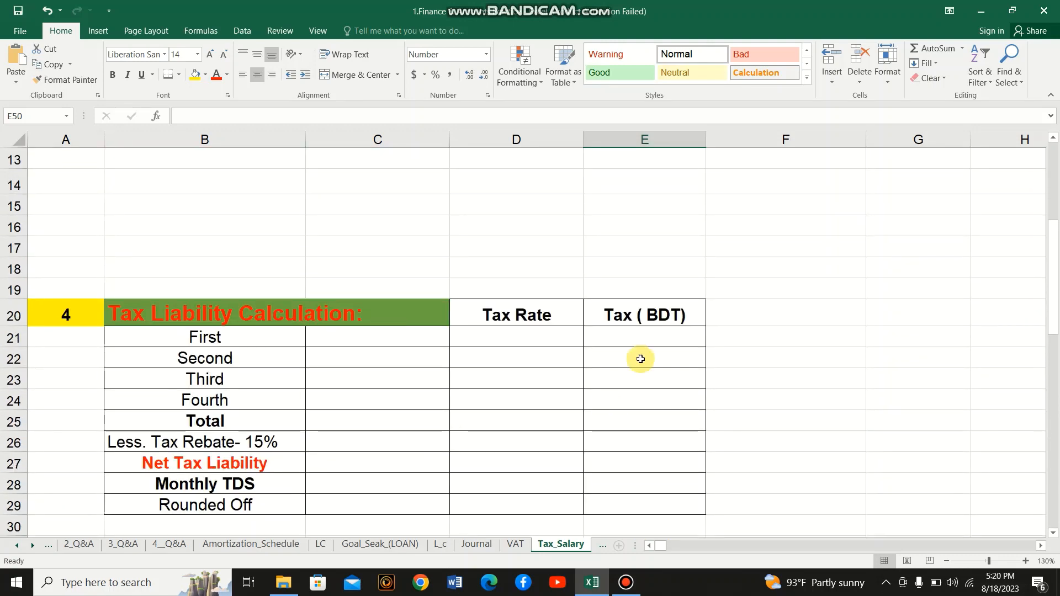
pyautogui.scroll(1, 678, 336)
pyautogui.scroll(-2, 677, 336)
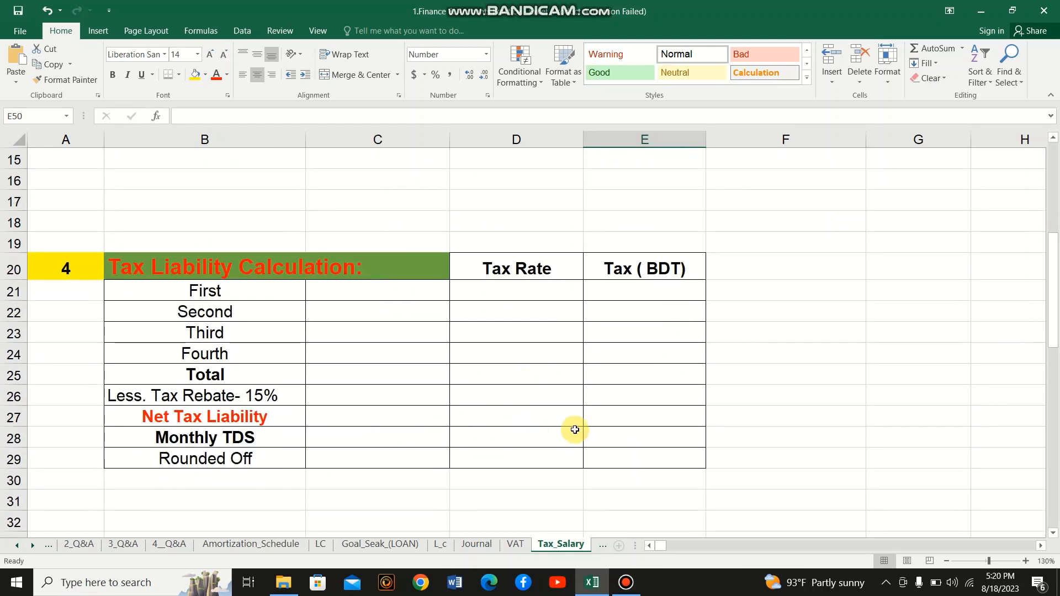
pyautogui.click(600, 433)
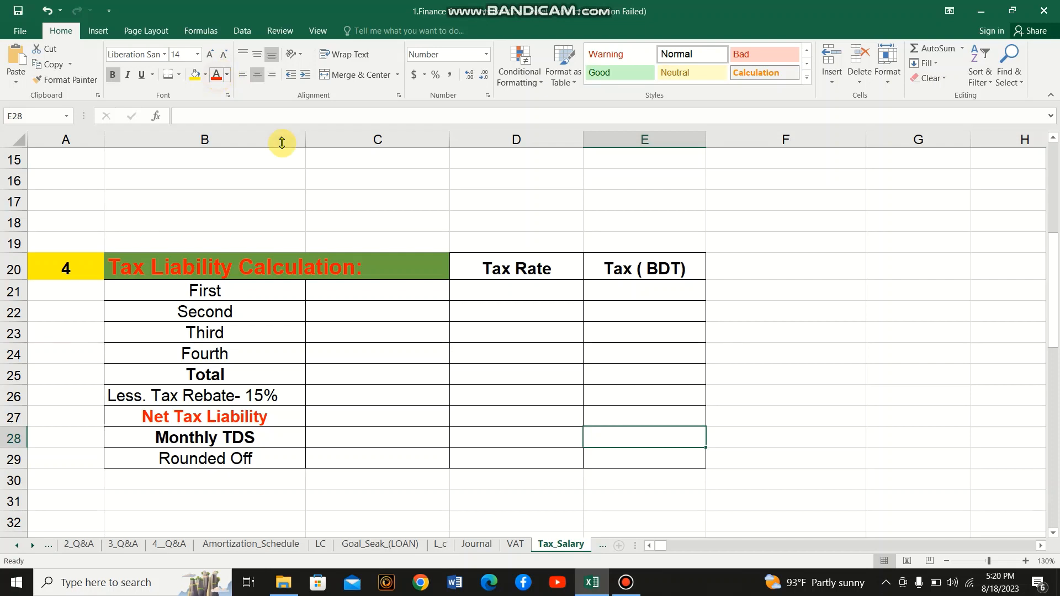
pyautogui.click(423, 292)
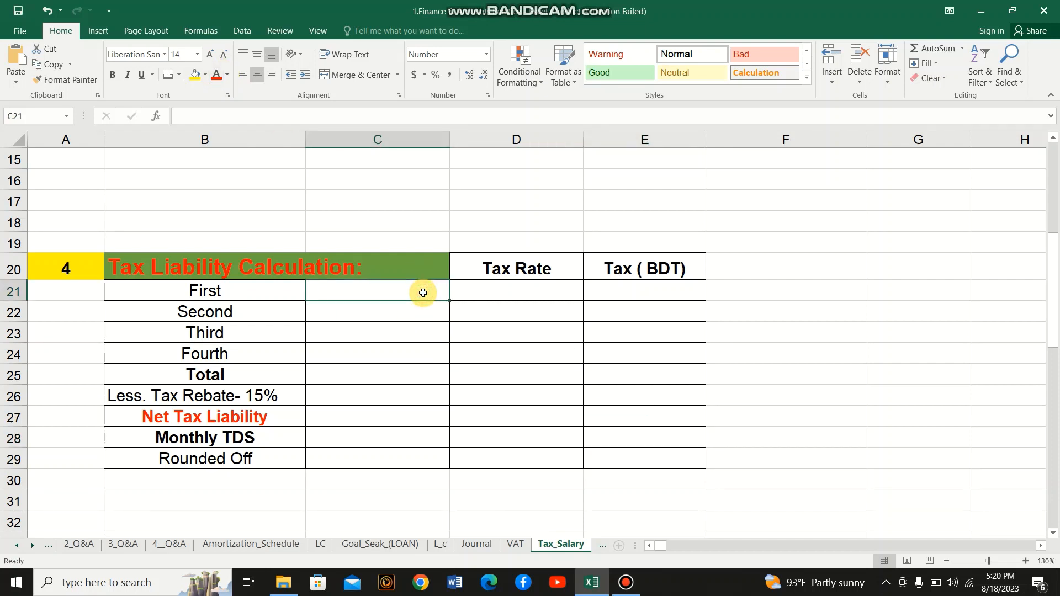
pyautogui.write('350000')
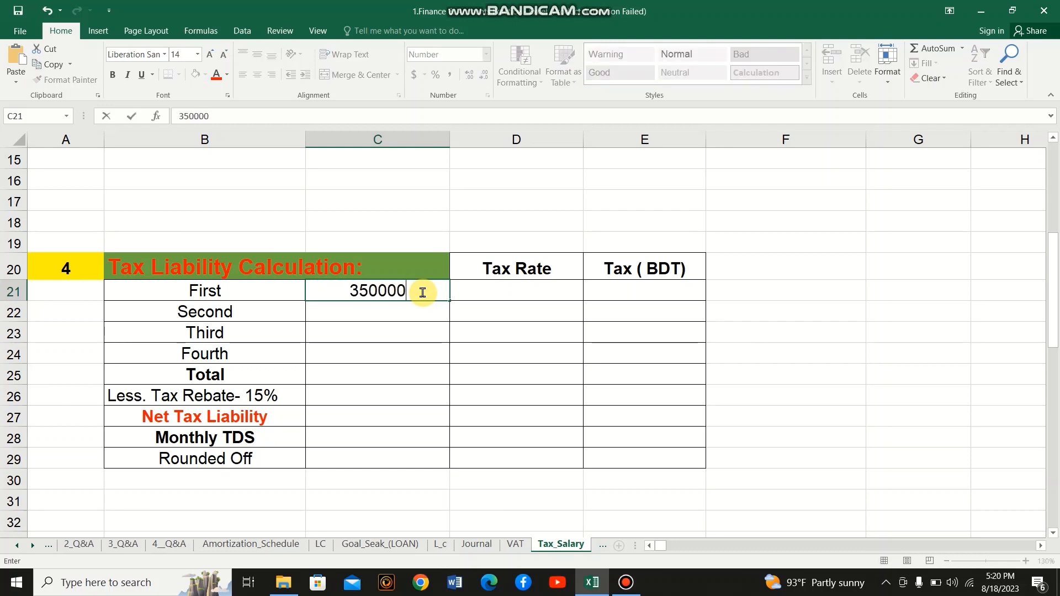
pyautogui.press('Return')
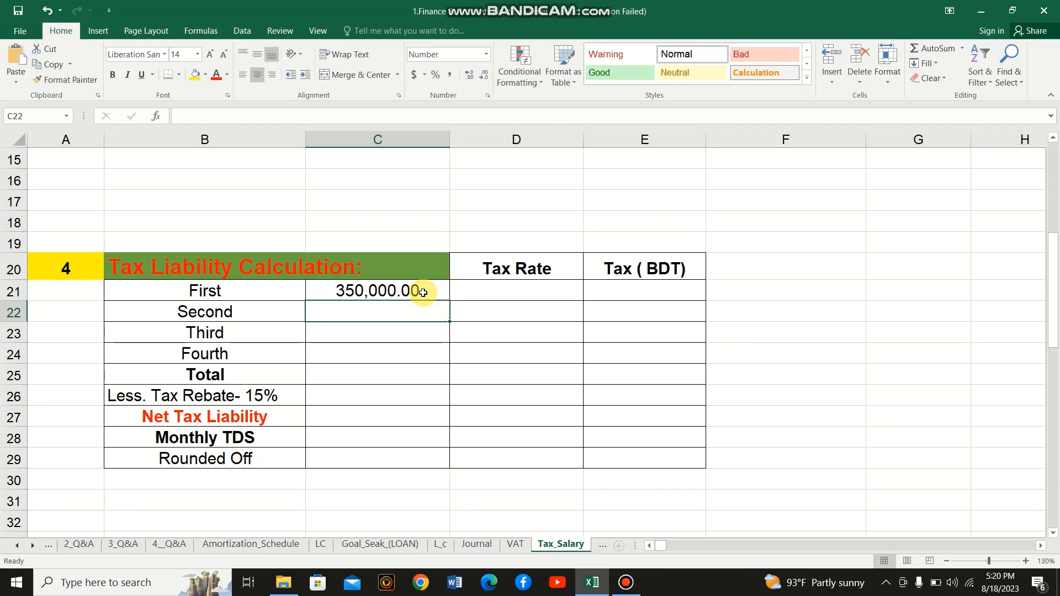
# Set the First slab's Tax Rate in D21 to NIL and its Tax (BDT) in E21 to 0.
pyautogui.click(493, 291)
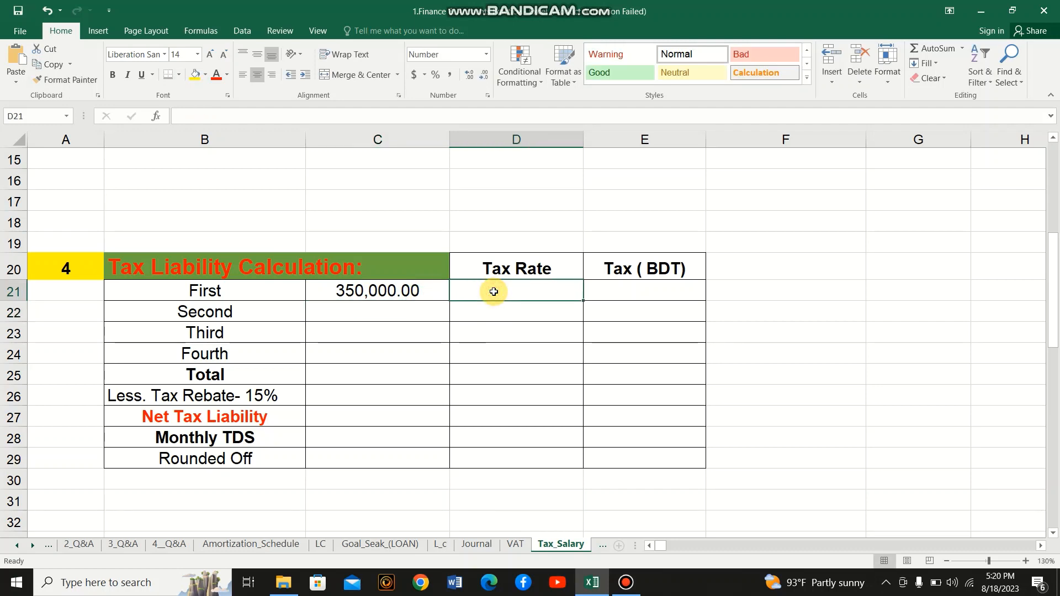
pyautogui.write('NIL')
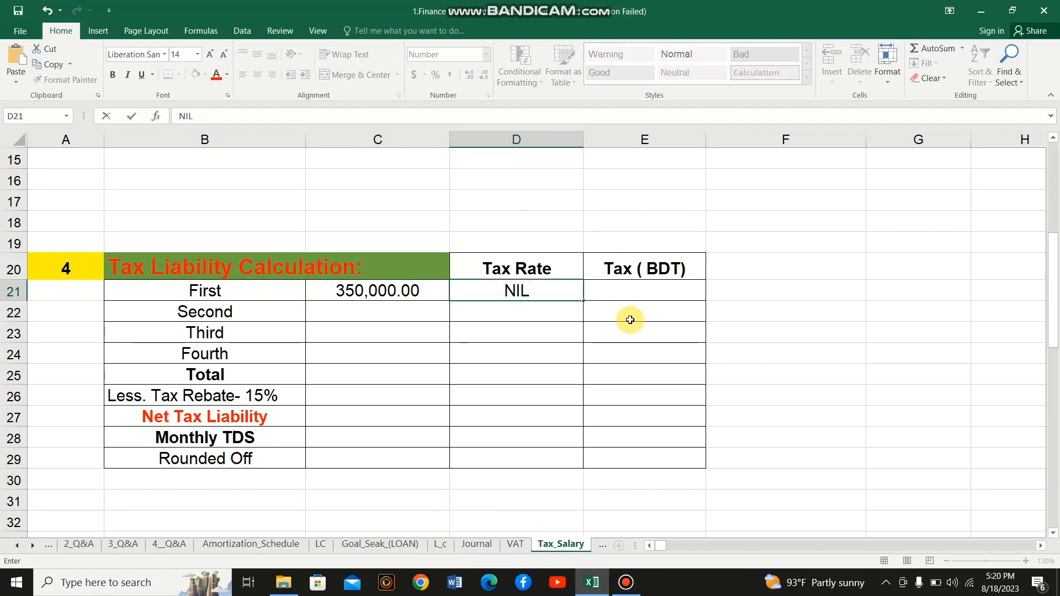
pyautogui.click(669, 287)
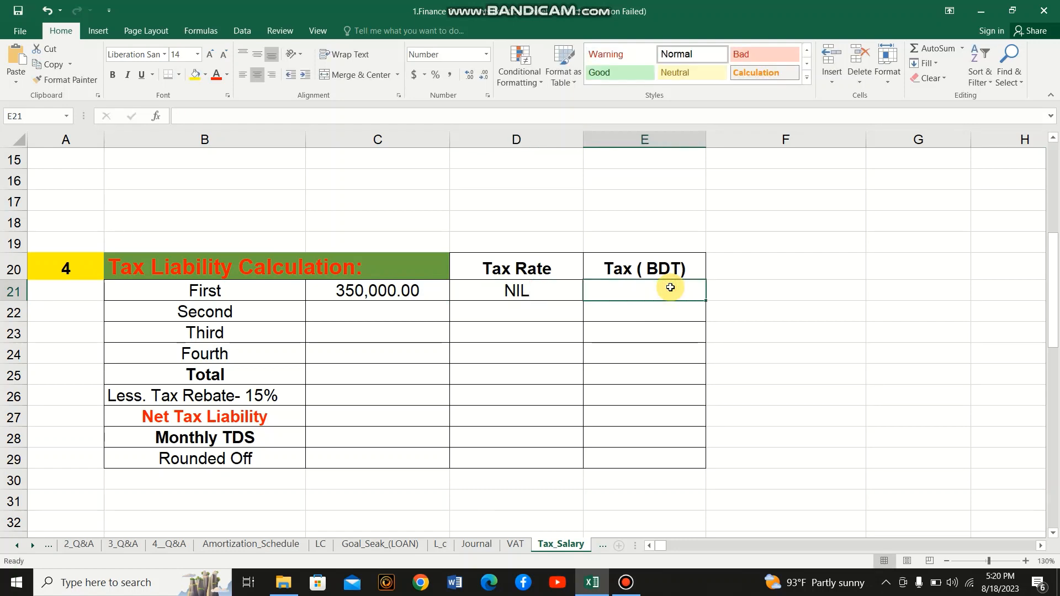
pyautogui.write('0')
pyautogui.press('Return')
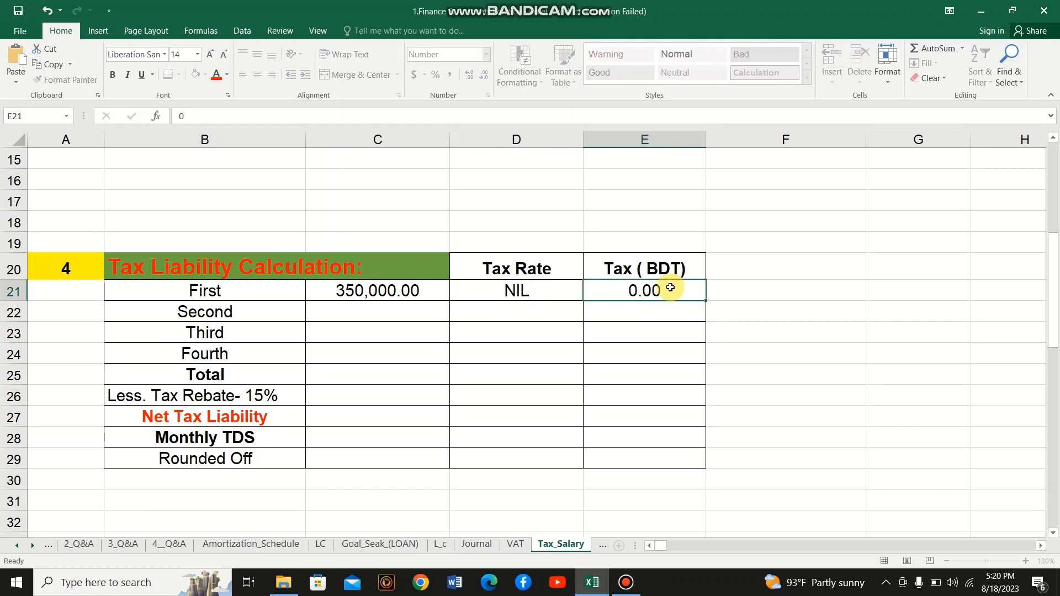
# Enter 100000 as the Second slab amount in C22 and 5% as its Tax Rate in D22.
pyautogui.click(432, 314)
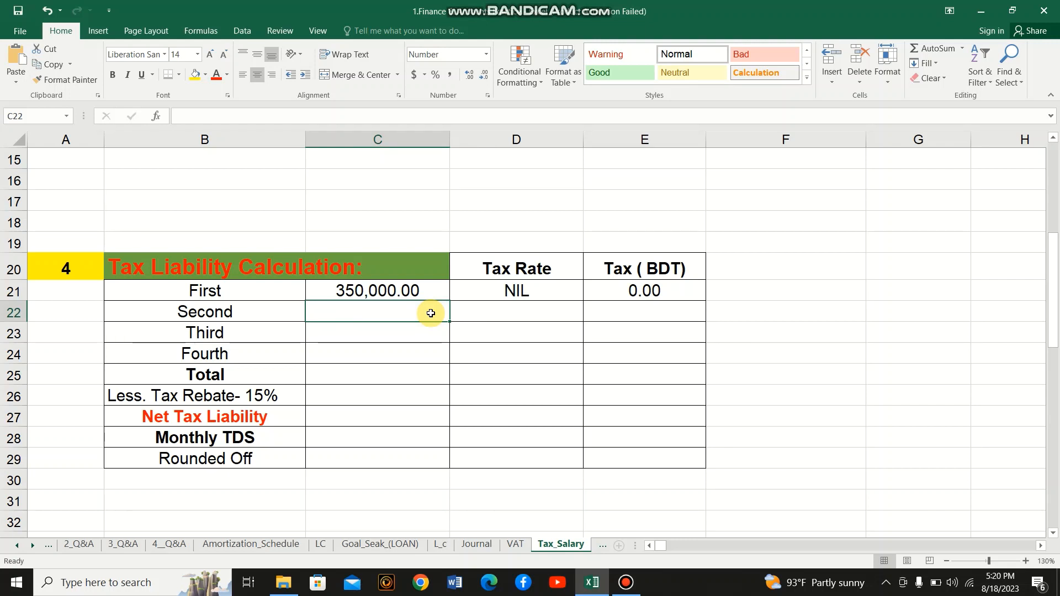
pyautogui.write('1')
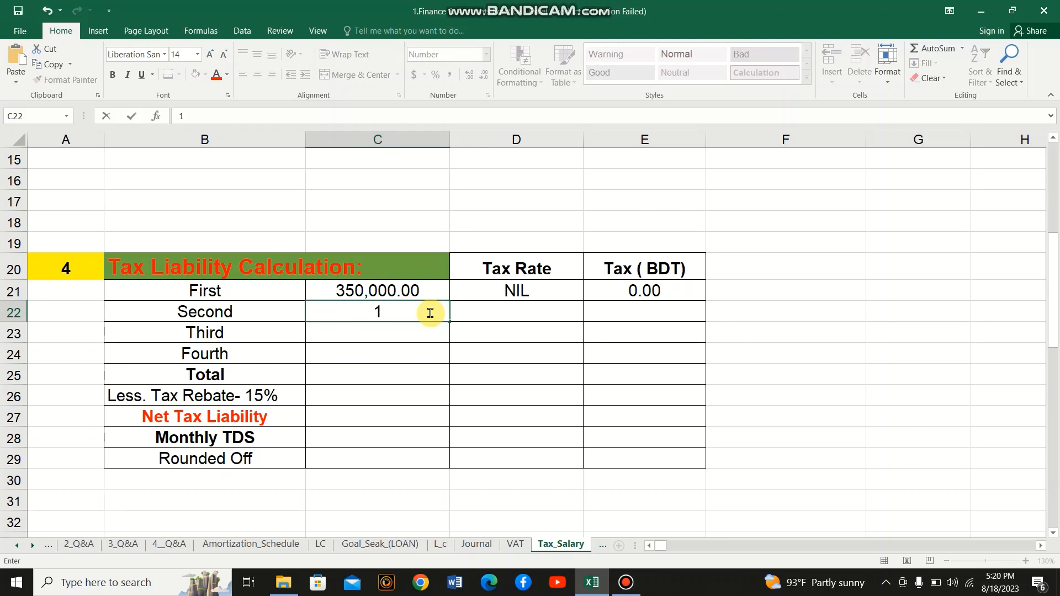
pyautogui.write('00,000000')
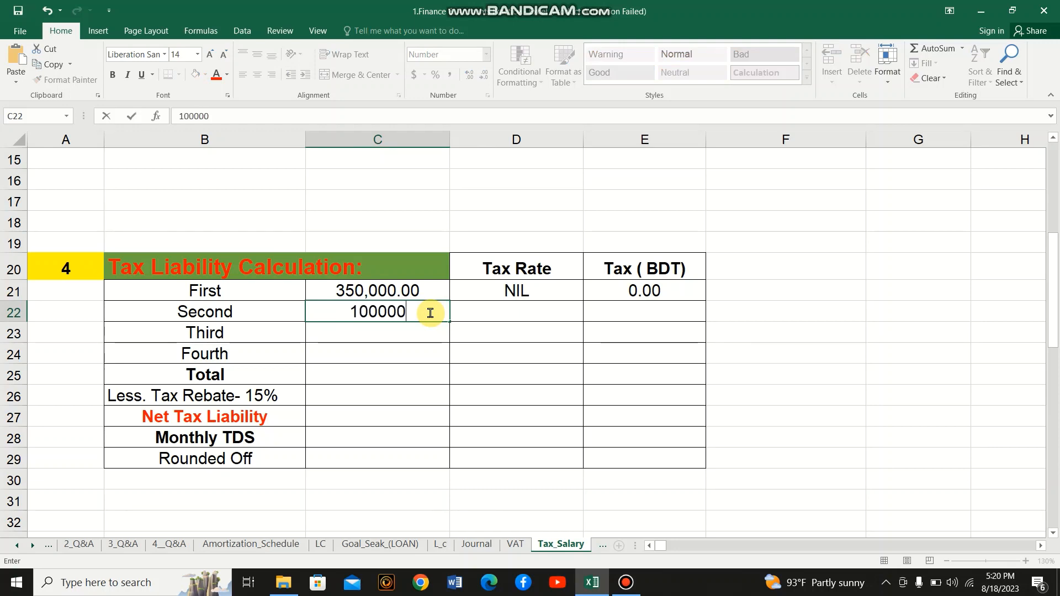
pyautogui.press('Return')
pyautogui.click(486, 312)
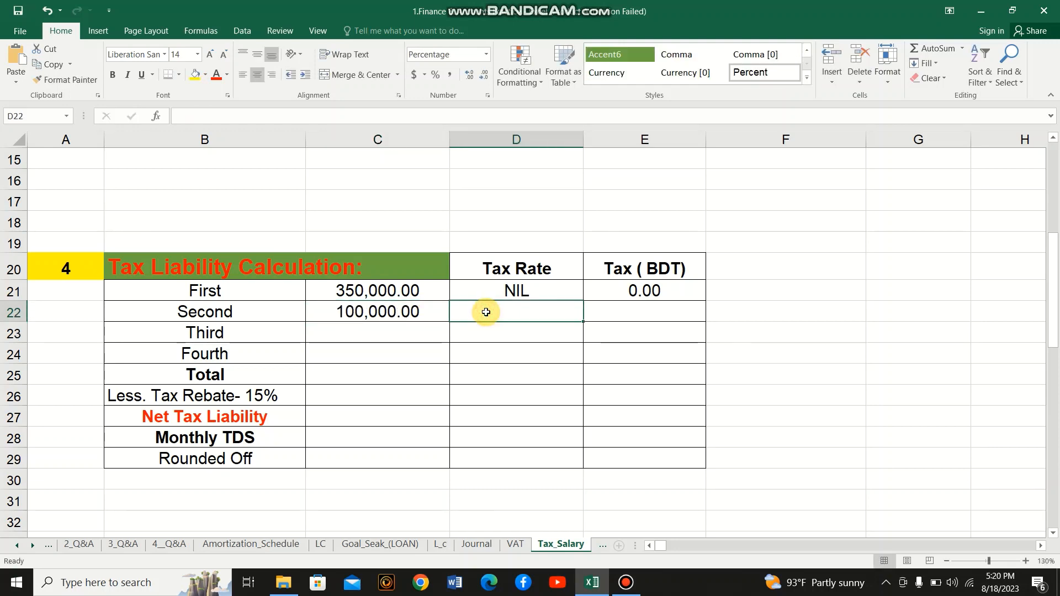
pyautogui.write('5')
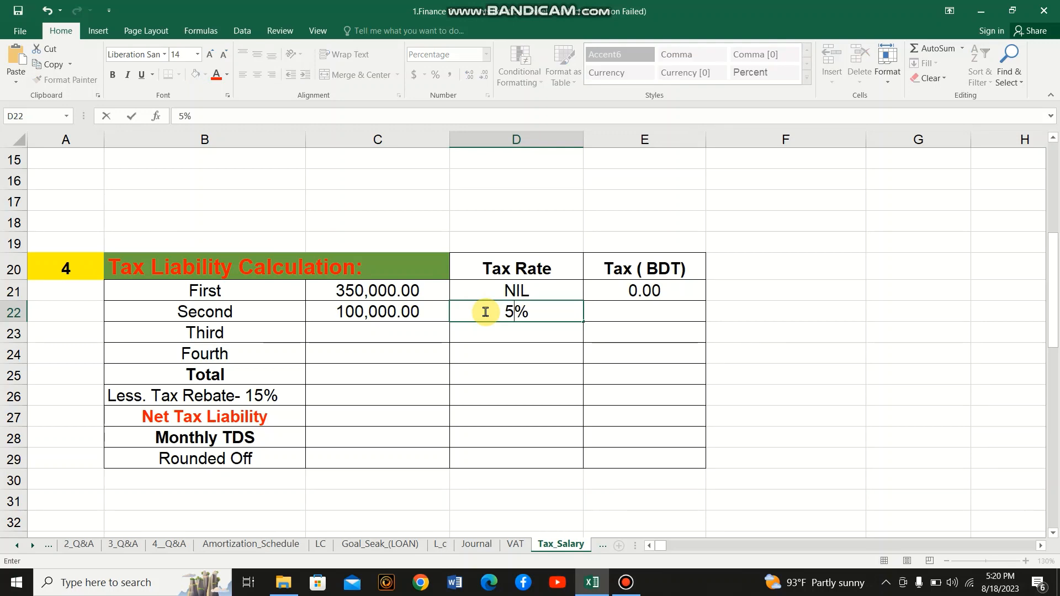
pyautogui.press('Return')
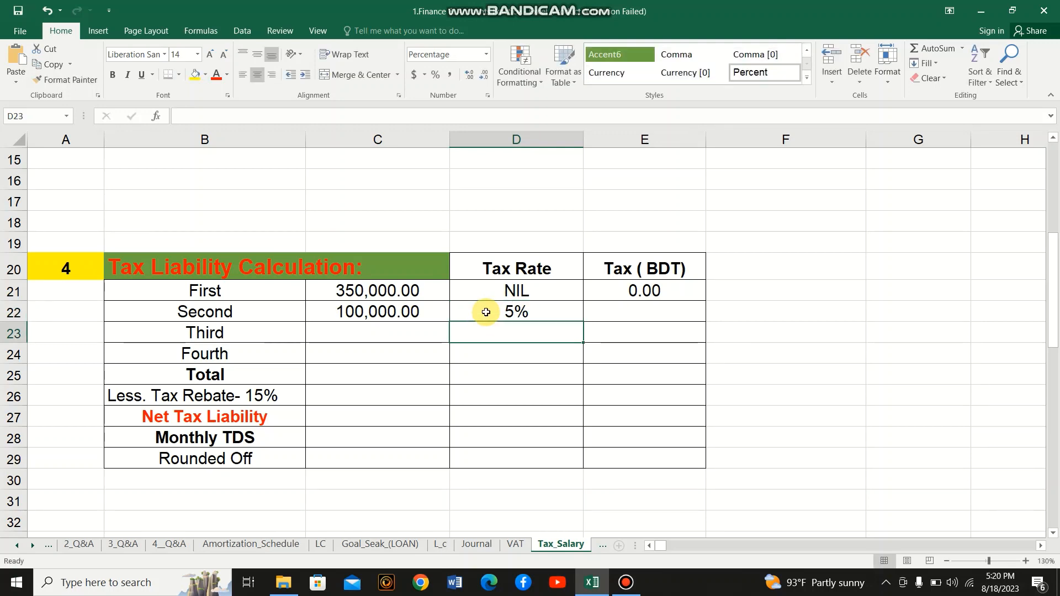
# Calculate the Second slab's Tax (BDT) in E22 as amount times rate with =C22*D22.
pyautogui.click(621, 312)
pyautogui.write('=')
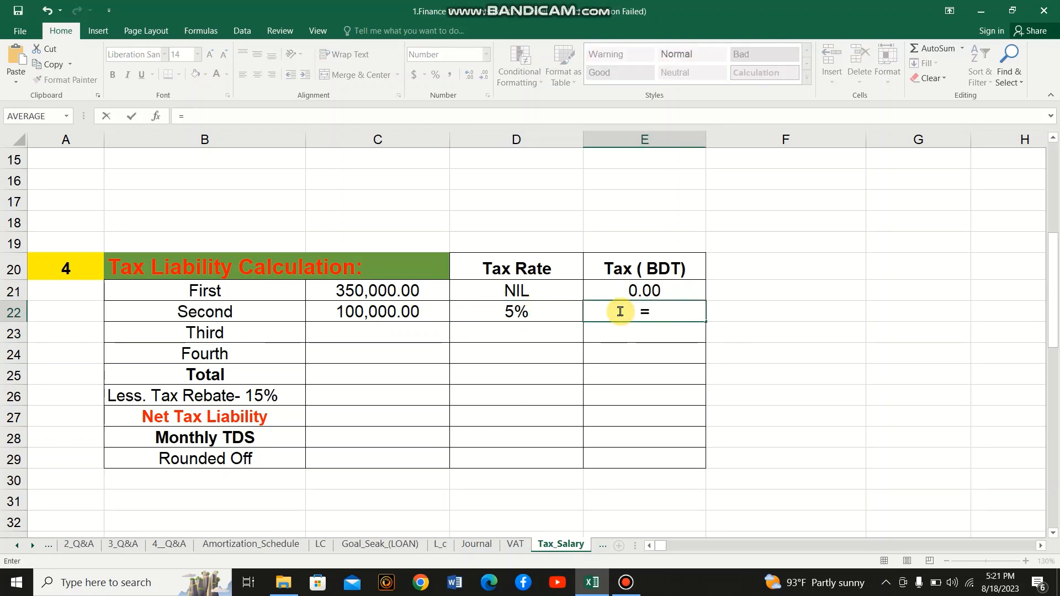
pyautogui.click(412, 312)
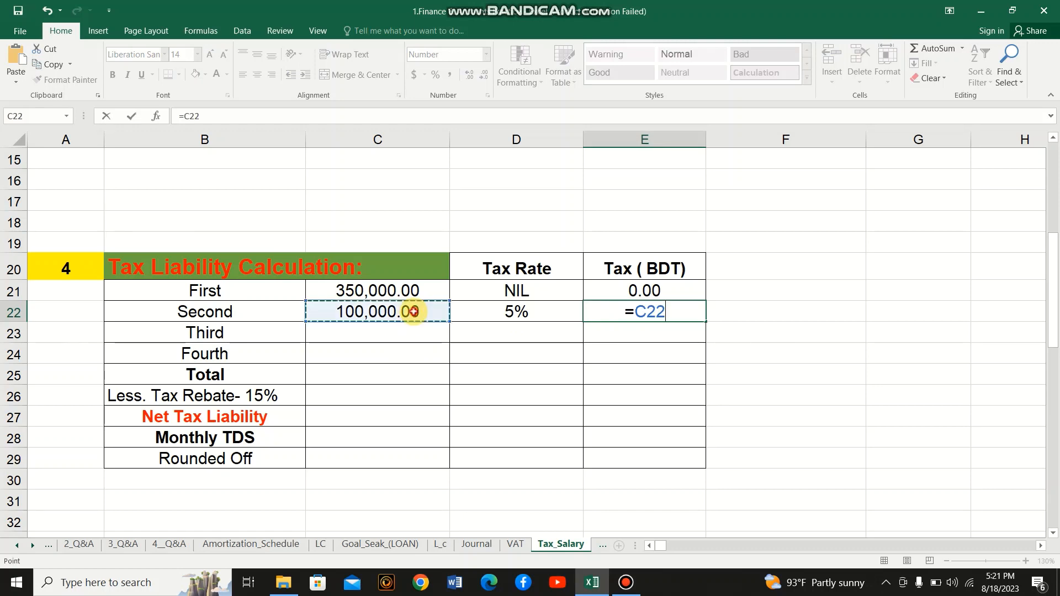
pyautogui.click(263, 111)
pyautogui.write('*')
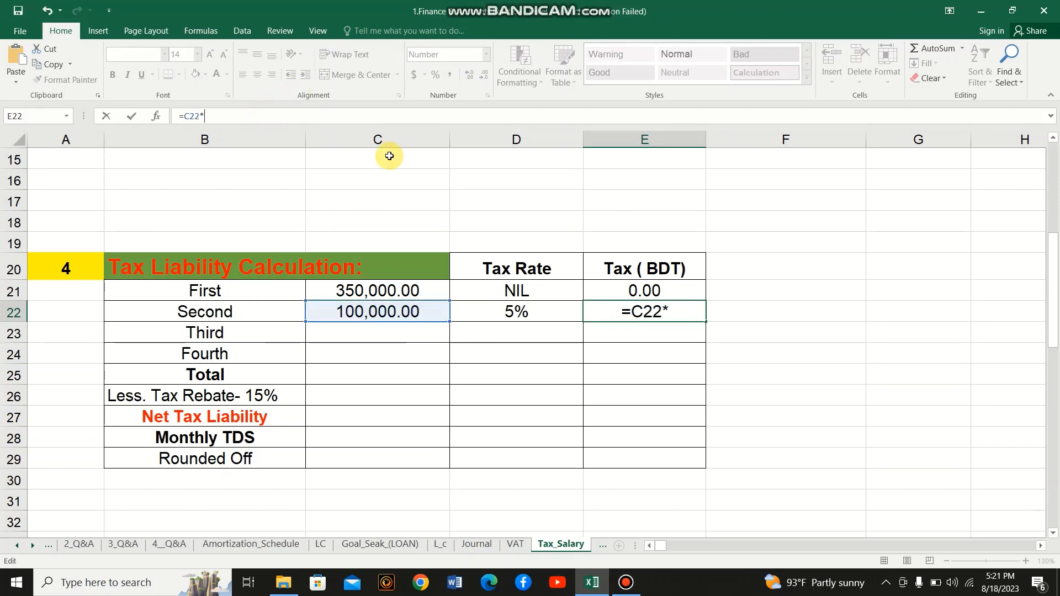
pyautogui.click(517, 309)
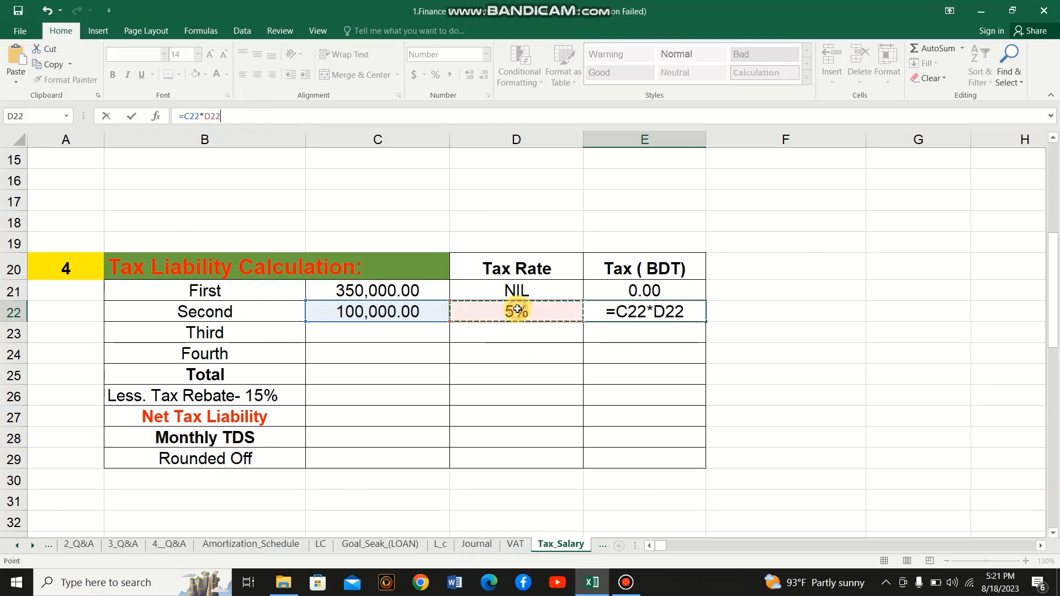
pyautogui.press('Return')
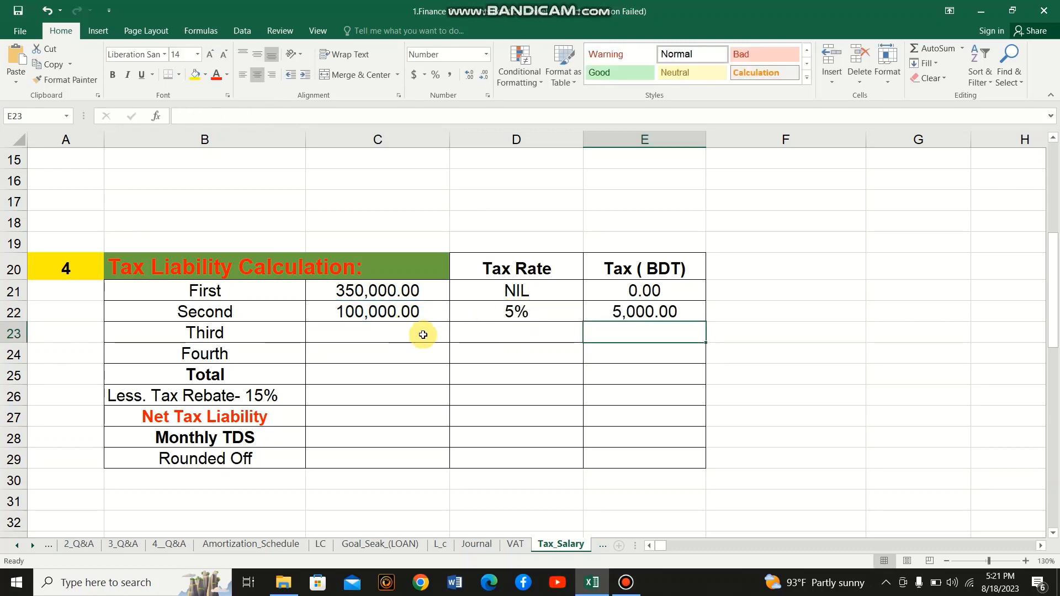
# Enter 300000 as the Third slab amount in C23 of the Tax Liability Calculation table.
pyautogui.click(420, 336)
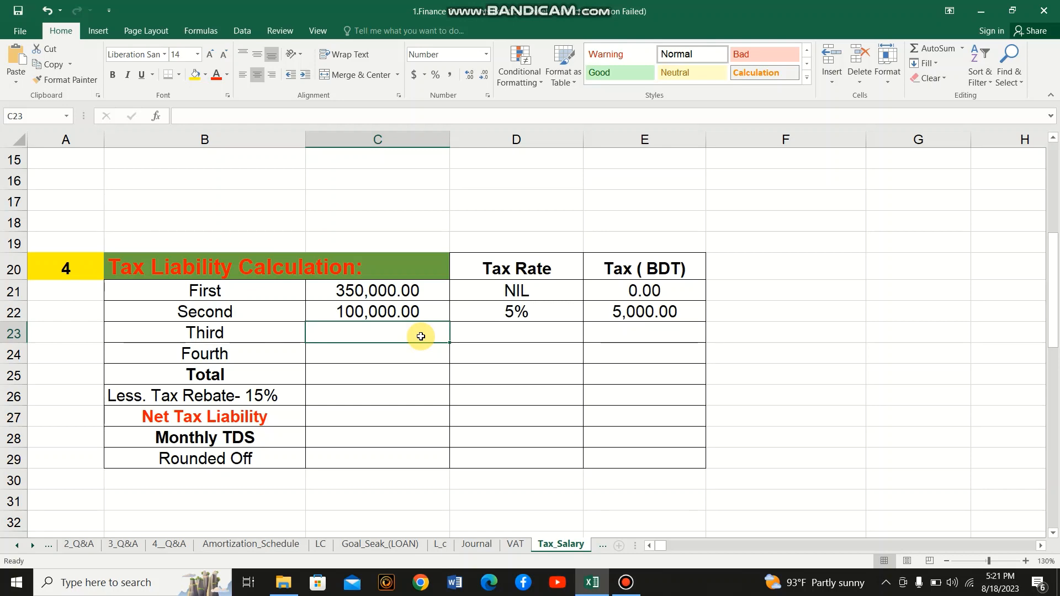
pyautogui.write('3000')
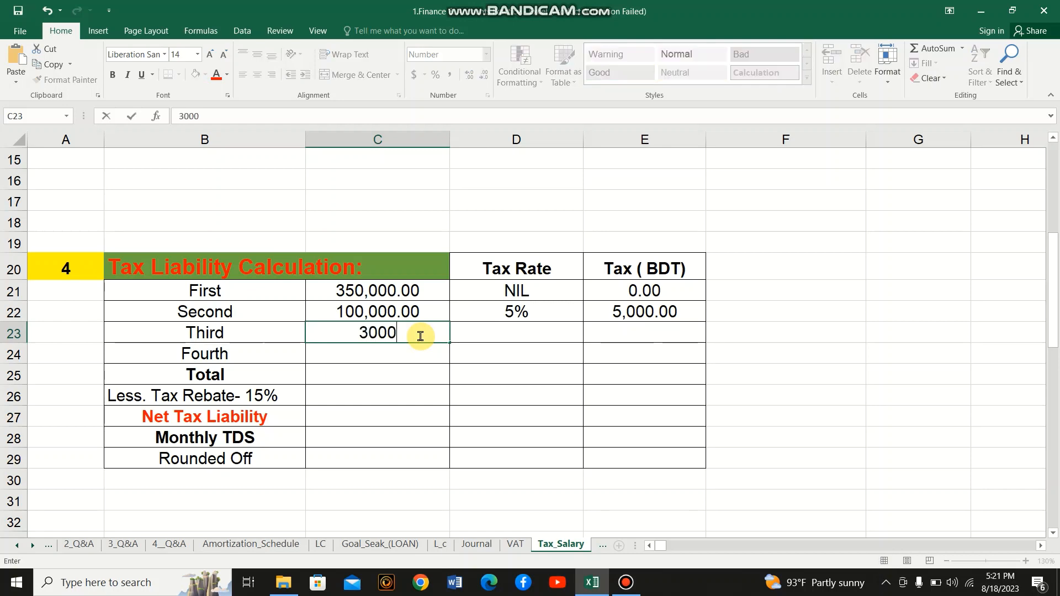
pyautogui.write('00')
pyautogui.press('Return')
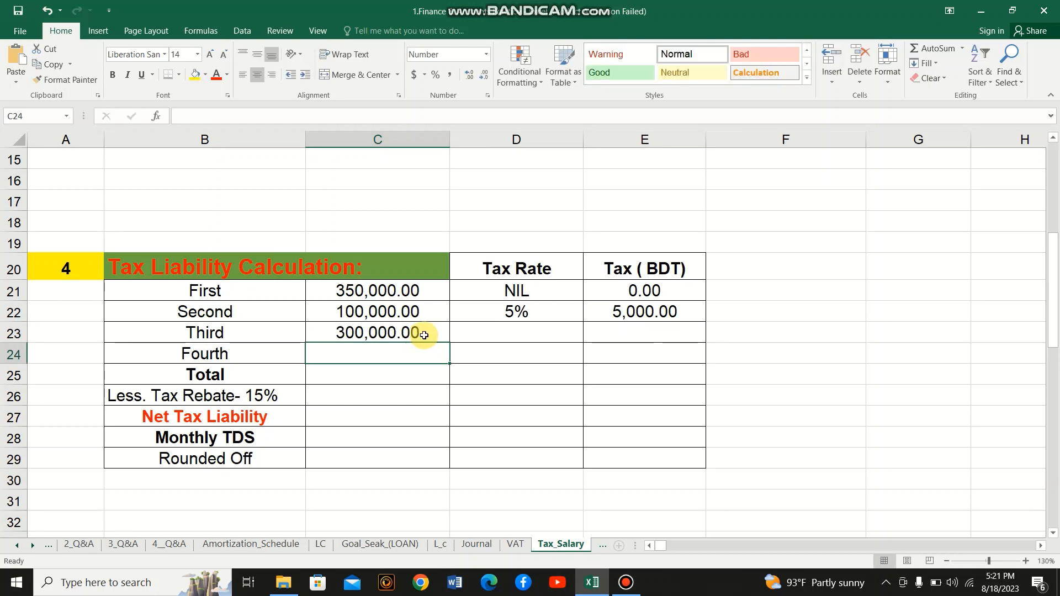
# Set the Third slab's Tax Rate in D23 to 10% and copy the E22 tax formula down through E24.
pyautogui.click(486, 330)
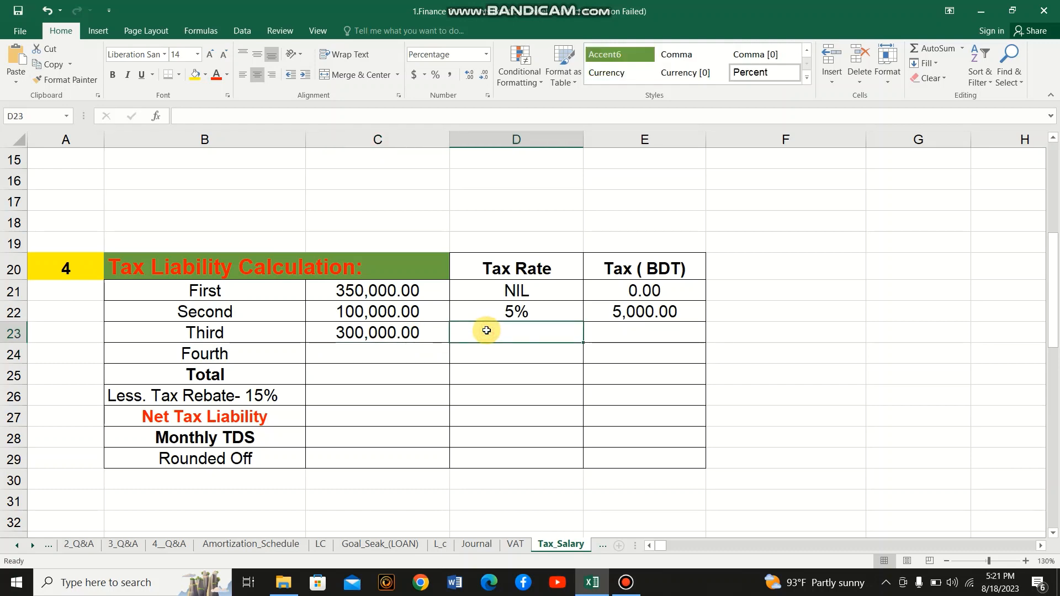
pyautogui.write('10')
pyautogui.press('Return')
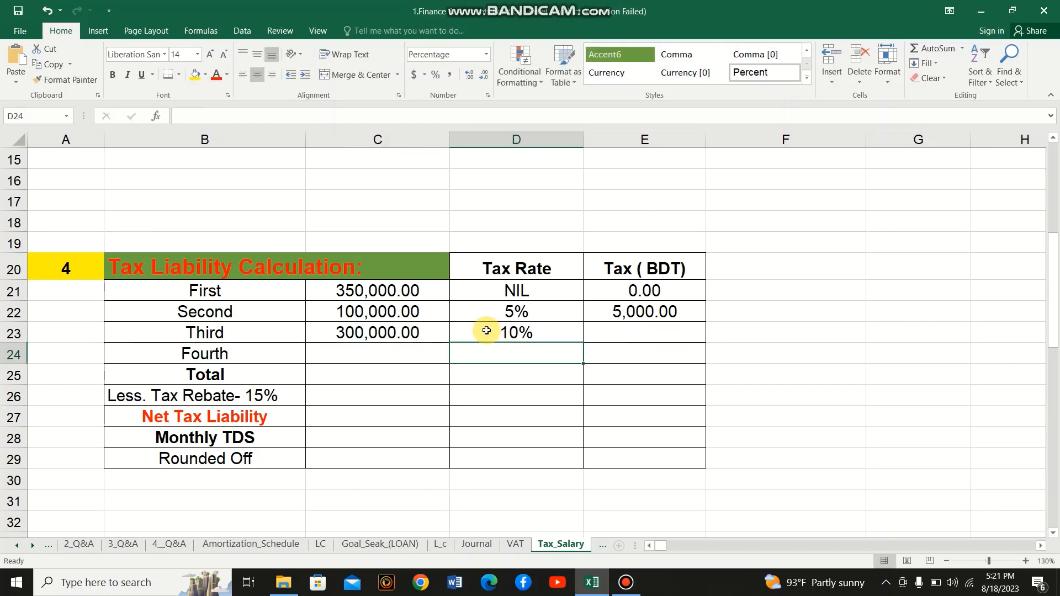
pyautogui.click(650, 311)
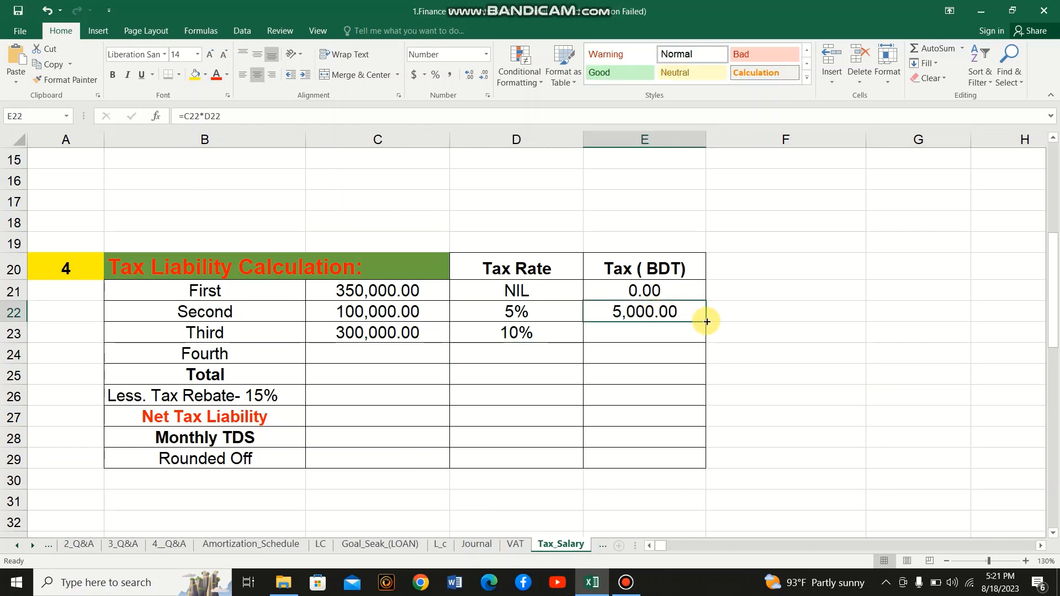
pyautogui.moveTo(706, 321); pyautogui.dragTo(698, 359)
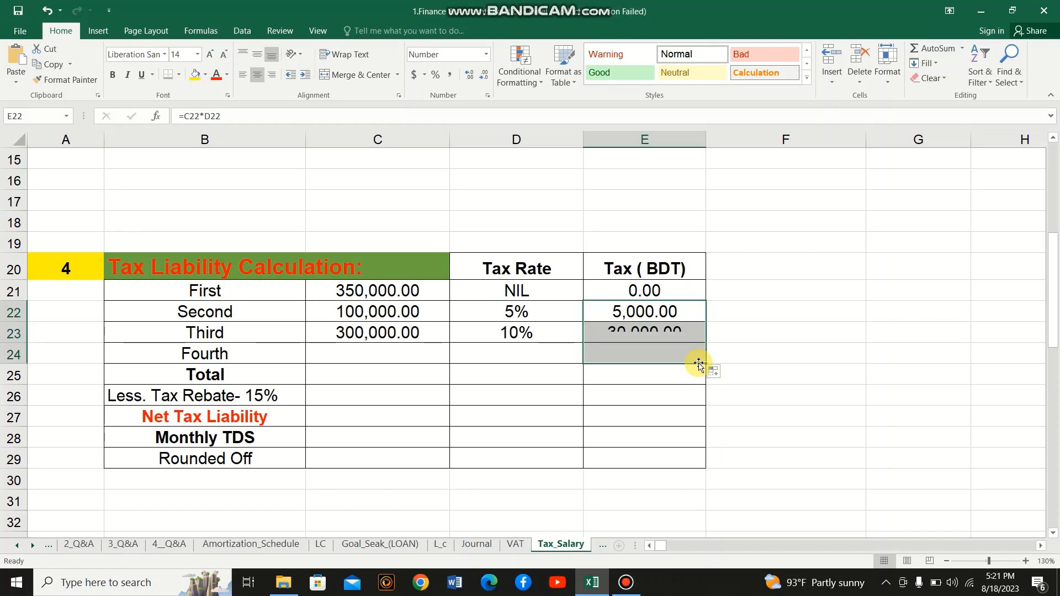
# Check the Total Taxable amount in E12 against the slab amounts entered in the Tax Liability Calculation table.
pyautogui.click(400, 357)
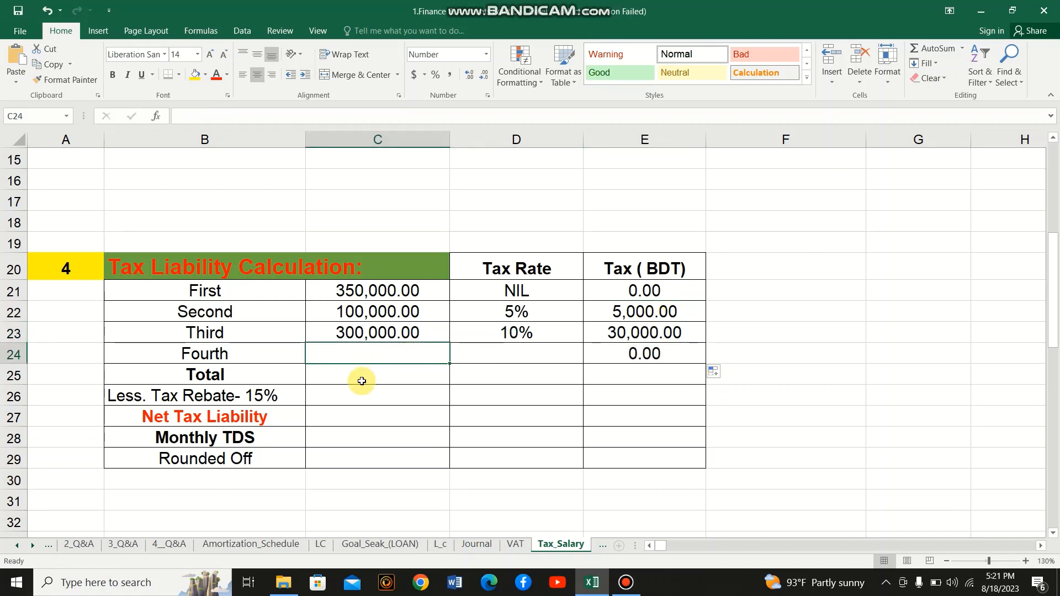
pyautogui.scroll(2, 735, 215)
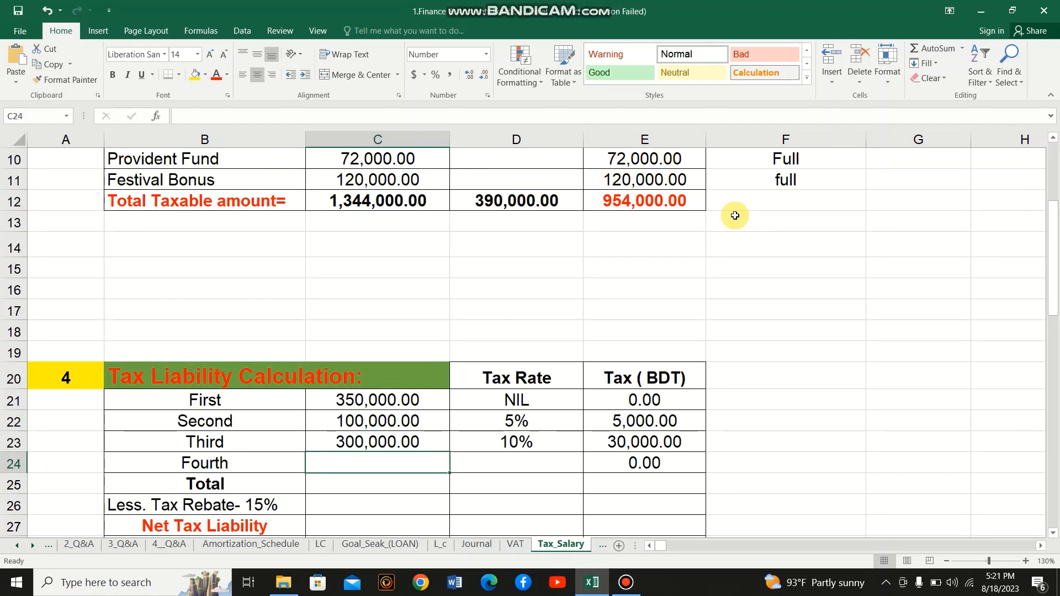
pyautogui.scroll(1, 735, 215)
pyautogui.click(652, 243)
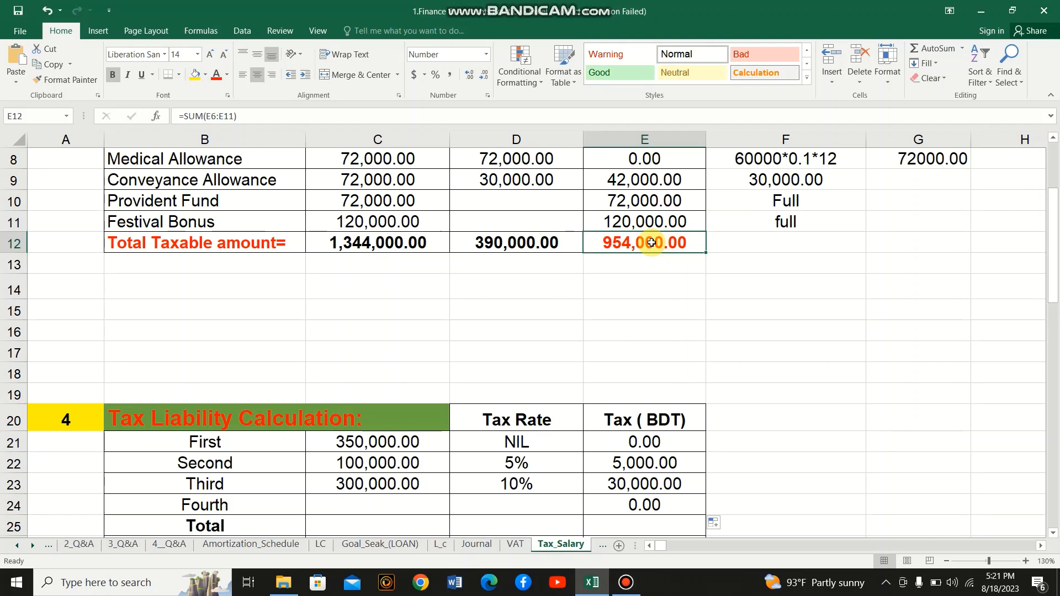
pyautogui.scroll(-1, 652, 242)
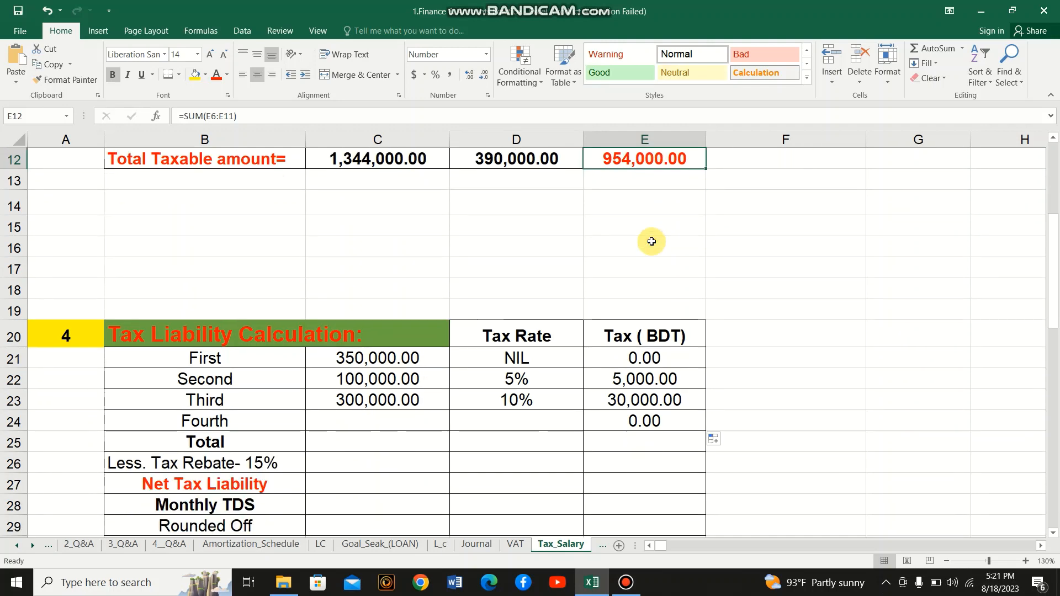
pyautogui.scroll(-1, 652, 242)
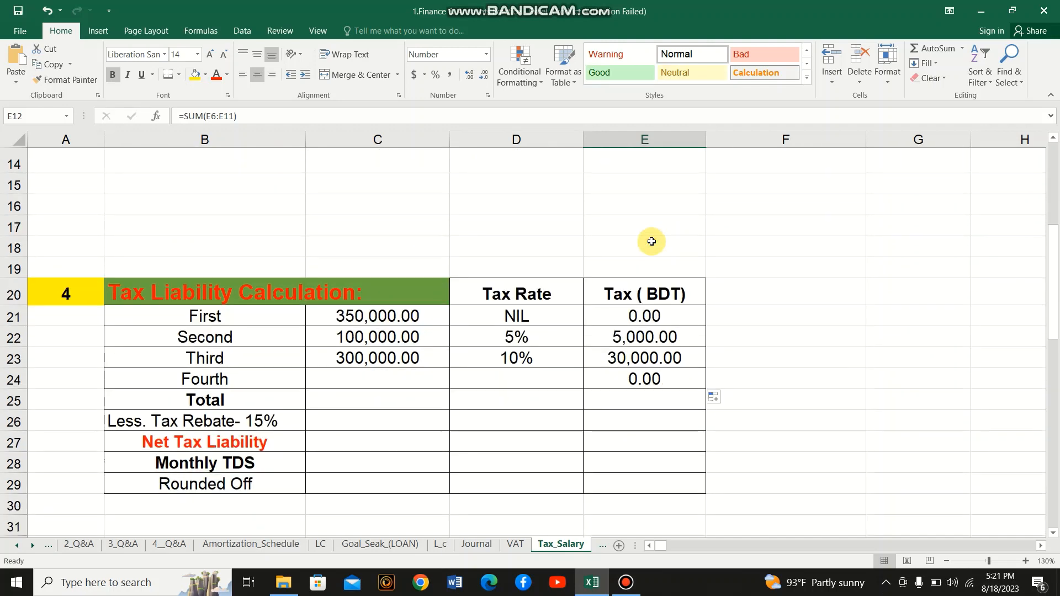
pyautogui.click(368, 405)
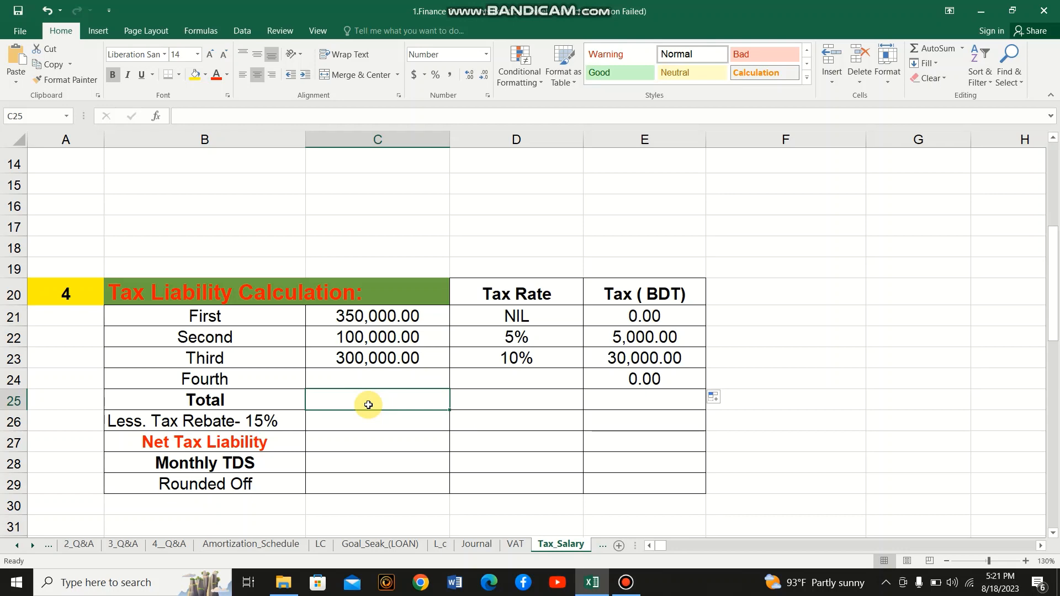
# Add up the first three slab amounts in helper cell F21 with =C21+C22+C23.
pyautogui.click(792, 315)
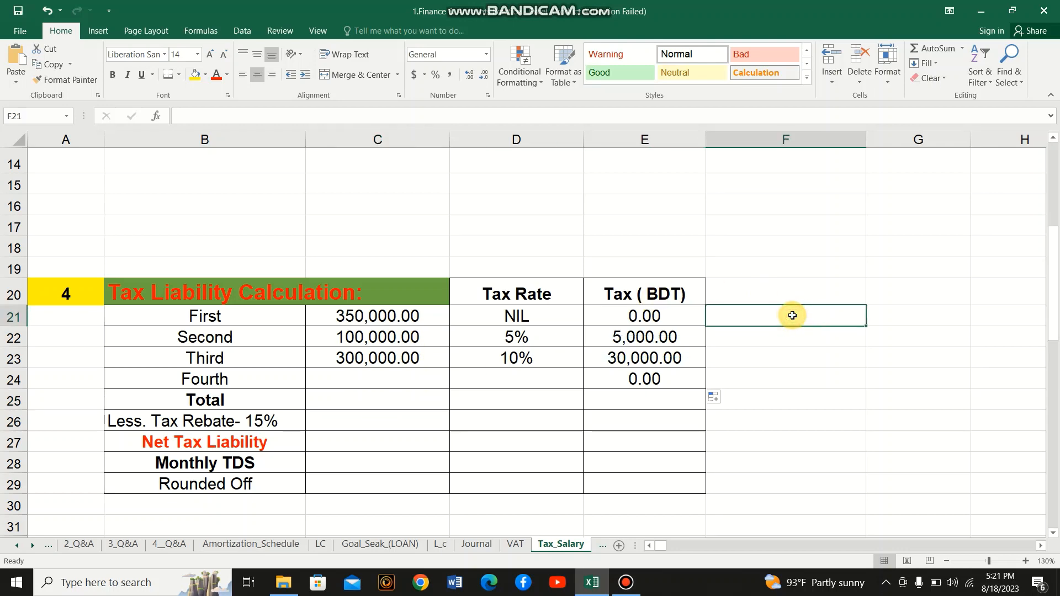
pyautogui.write('=')
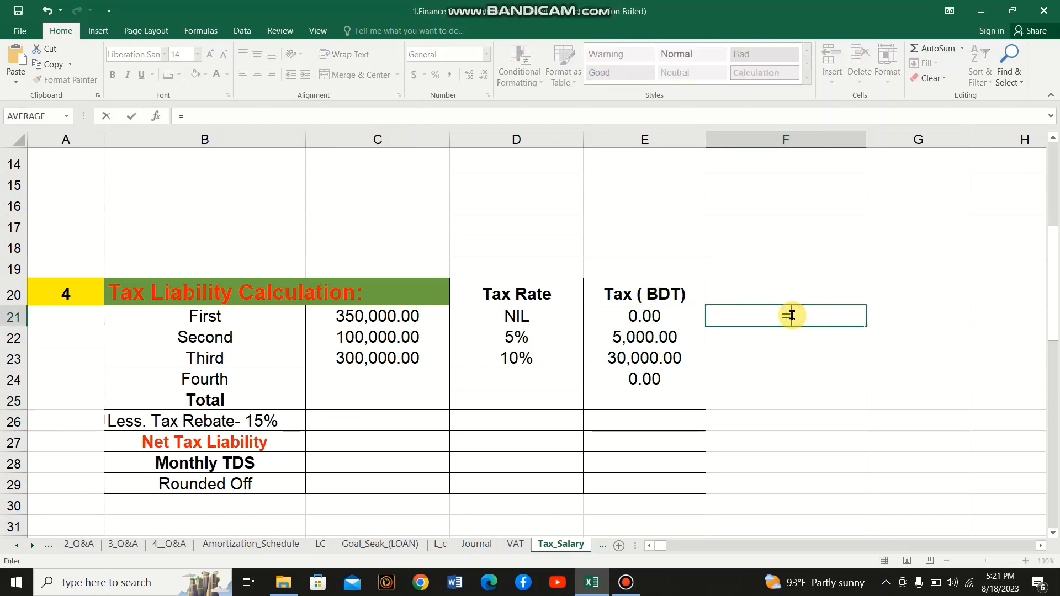
pyautogui.click(427, 319)
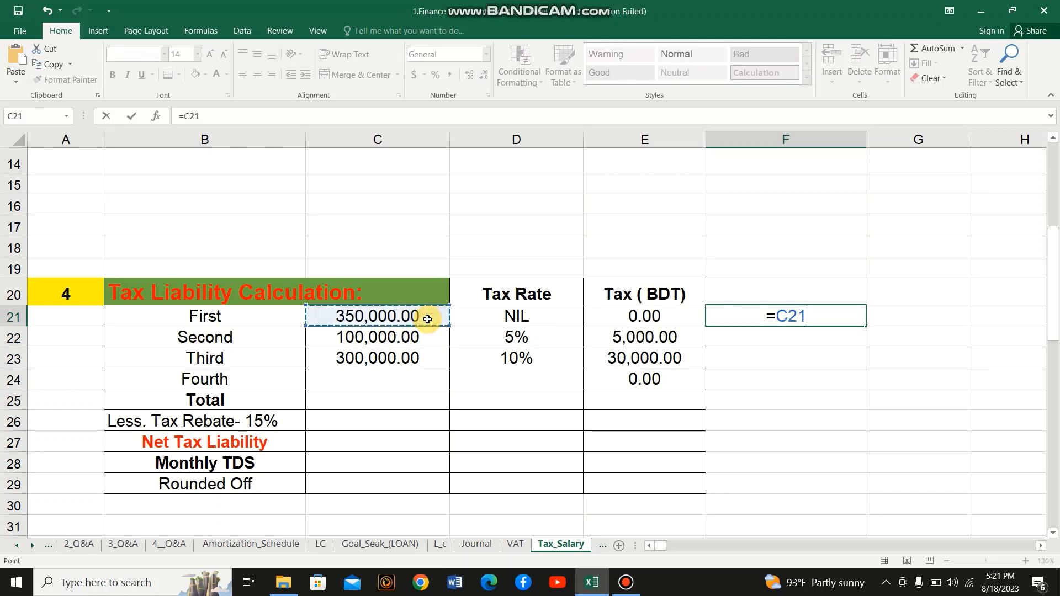
pyautogui.click(274, 114)
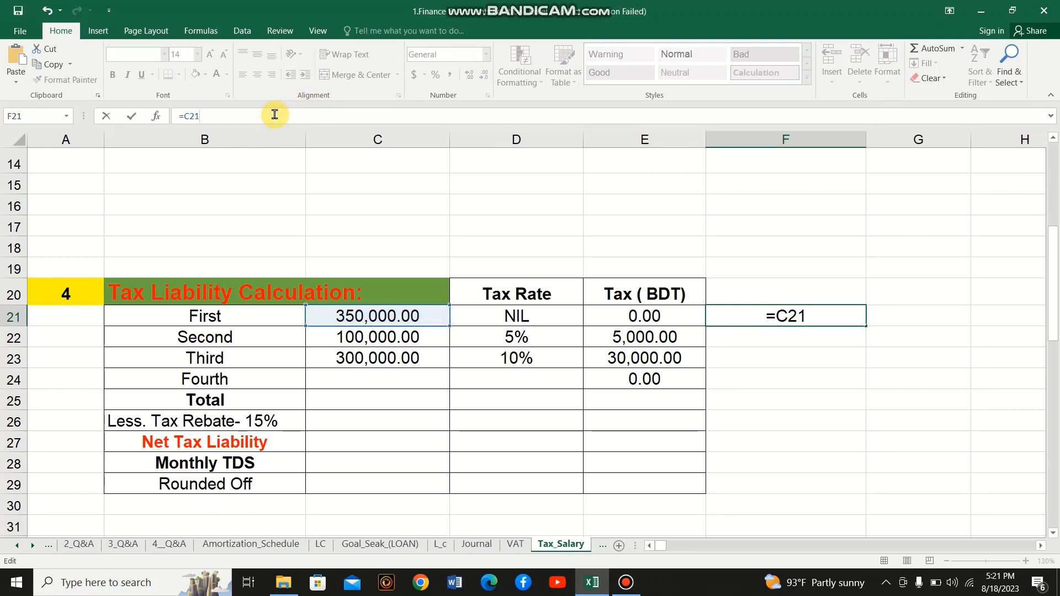
pyautogui.write('+')
pyautogui.click(341, 335)
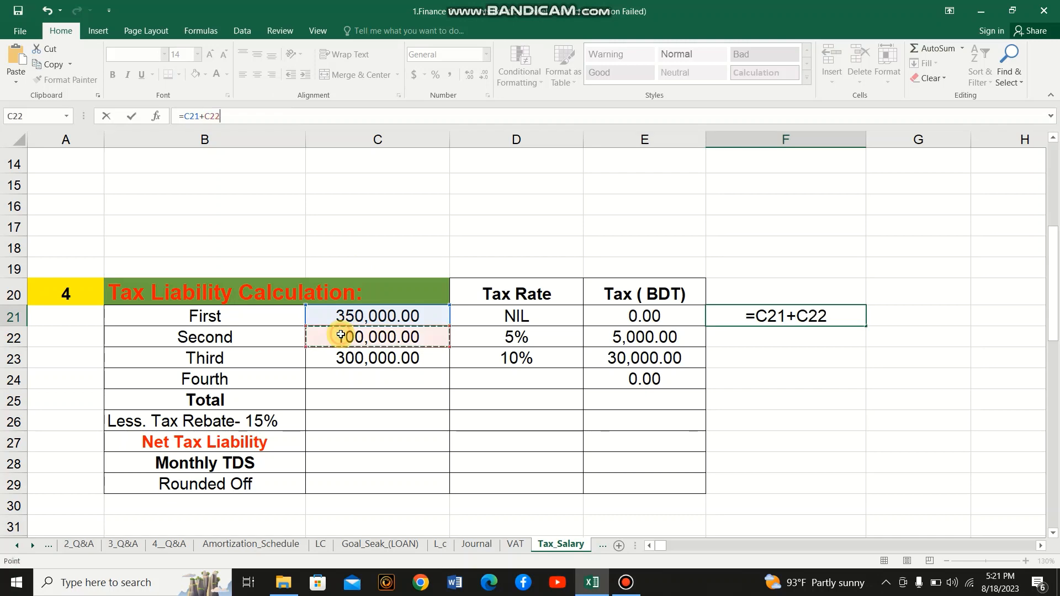
pyautogui.write('+')
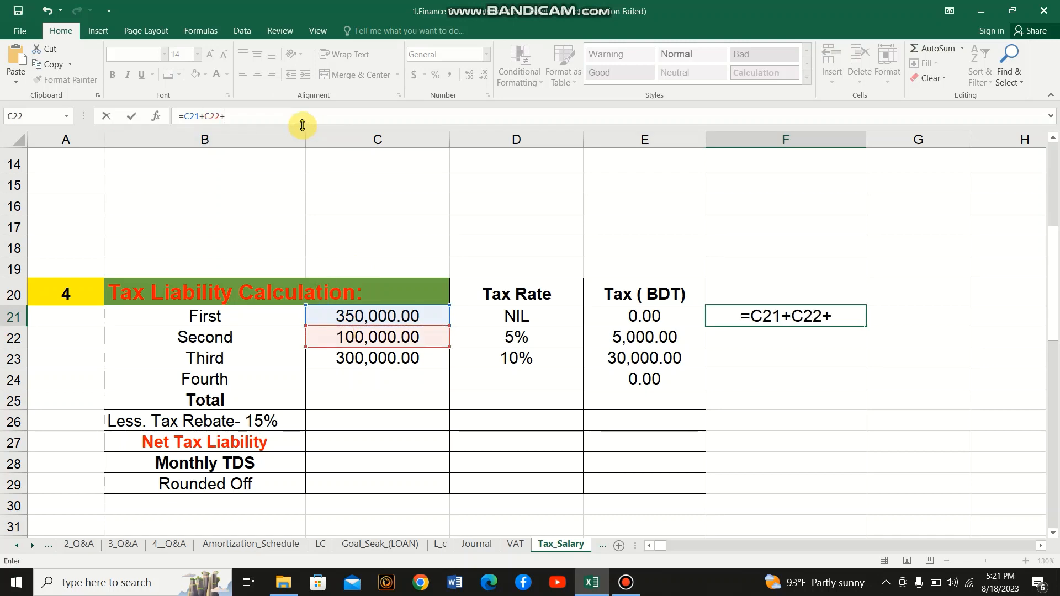
pyautogui.click(356, 358)
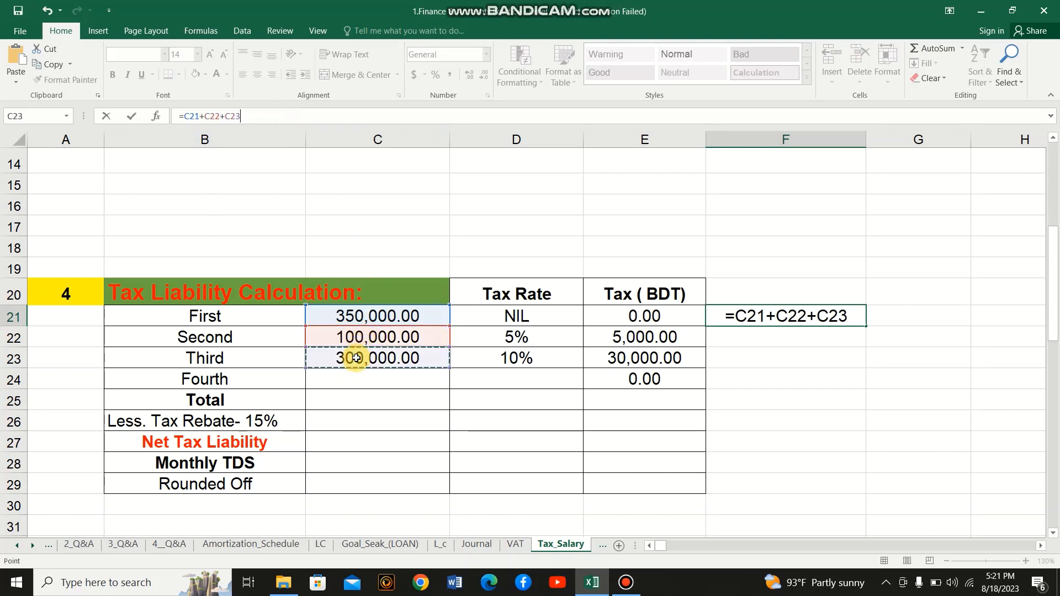
pyautogui.press('Return')
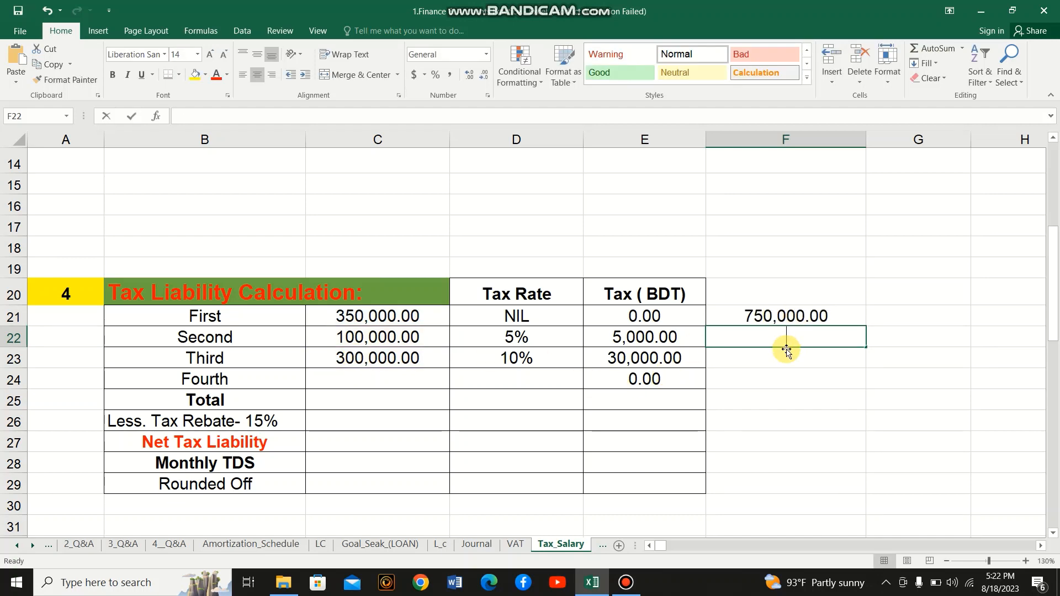
# Calculate the remaining taxable amount in F22 by subtracting the slab sum from the Total Taxable amount with =E12-F21.
pyautogui.write('=')
pyautogui.scroll(2, 793, 253)
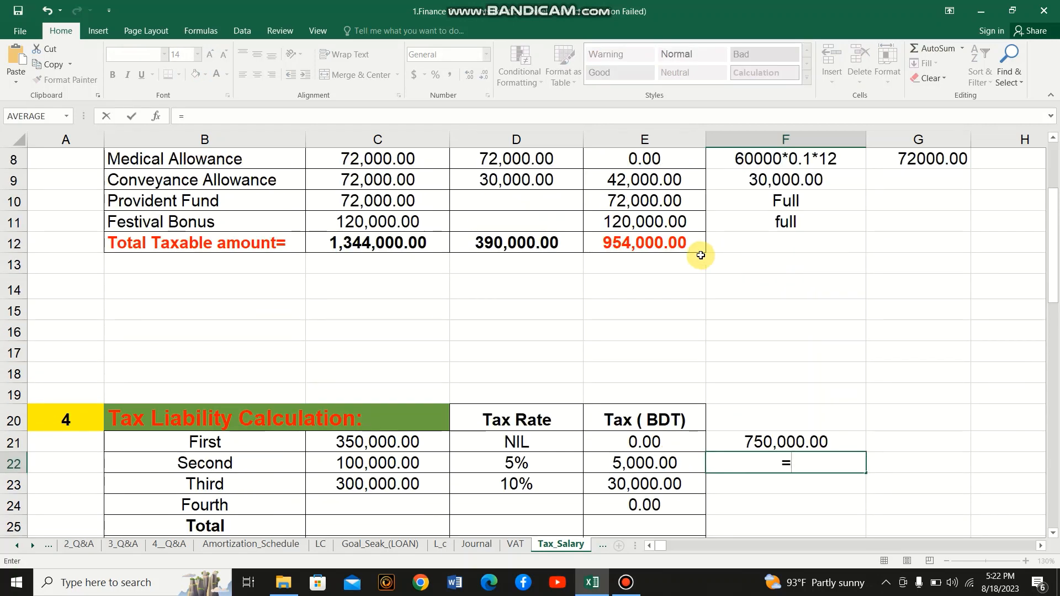
pyautogui.click(687, 245)
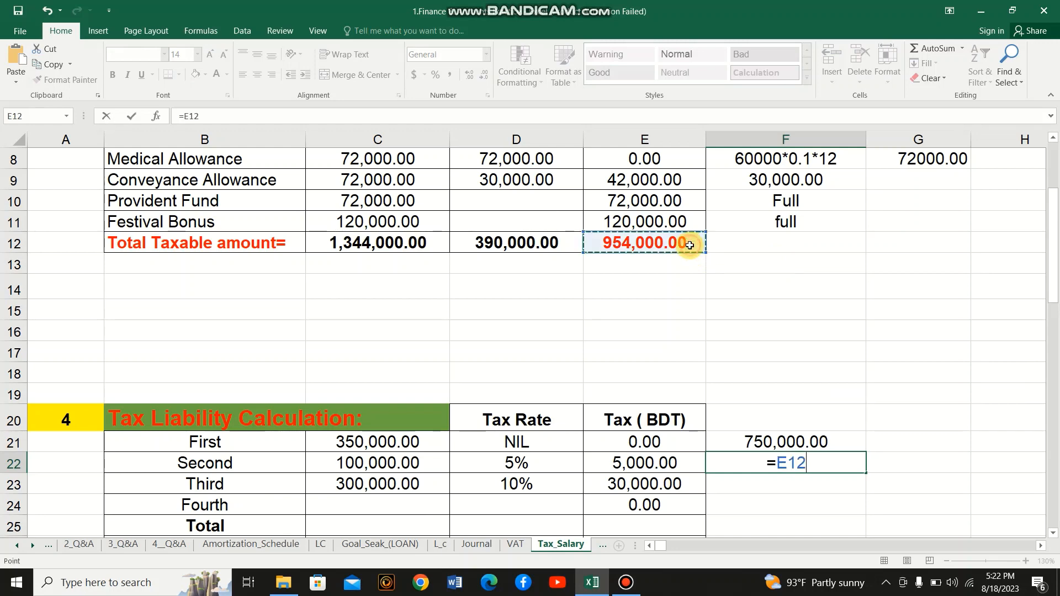
pyautogui.click(298, 115)
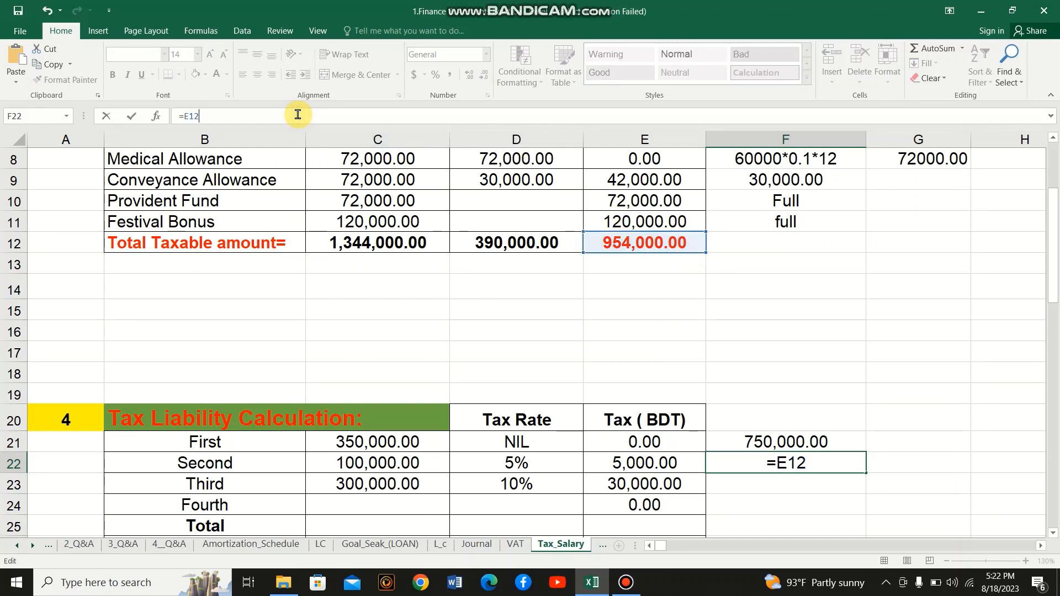
pyautogui.write('-')
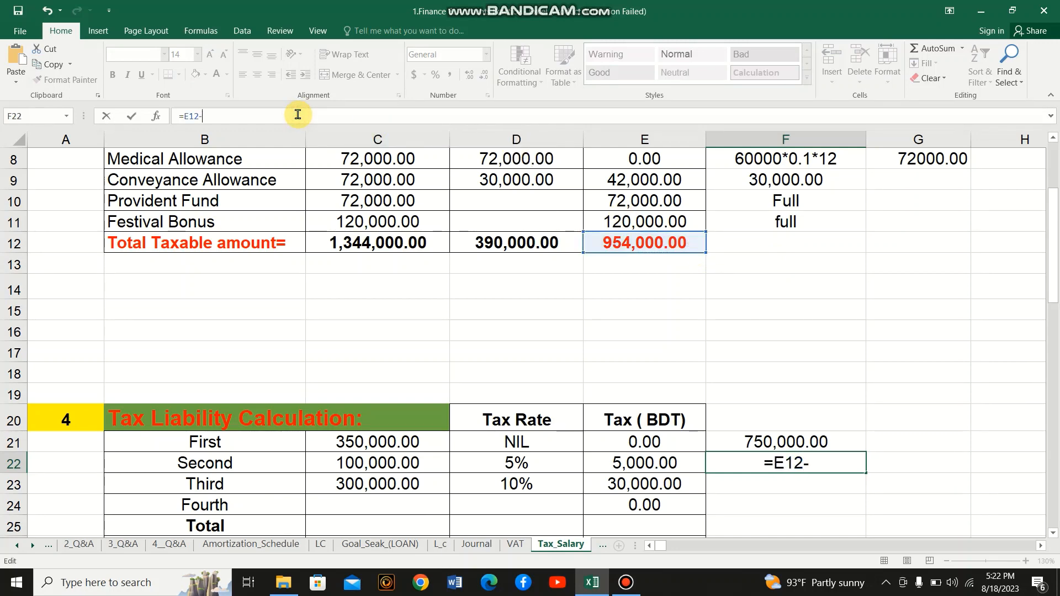
pyautogui.click(744, 442)
pyautogui.press('Return')
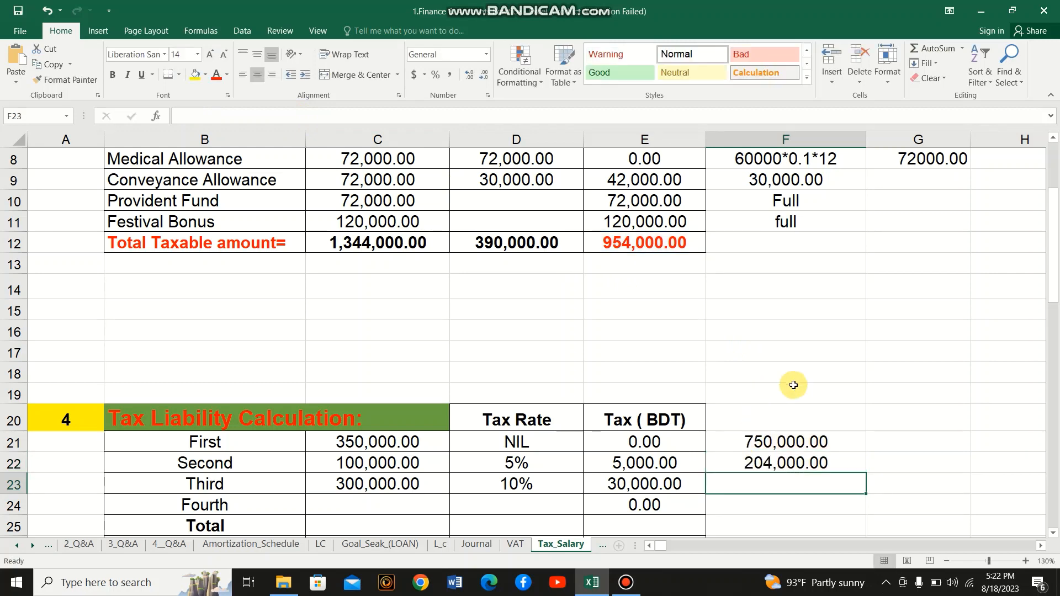
# Enter 204000 as the Fourth slab amount in C24.
pyautogui.scroll(-1, 793, 385)
pyautogui.scroll(-1, 793, 385)
pyautogui.click(398, 420)
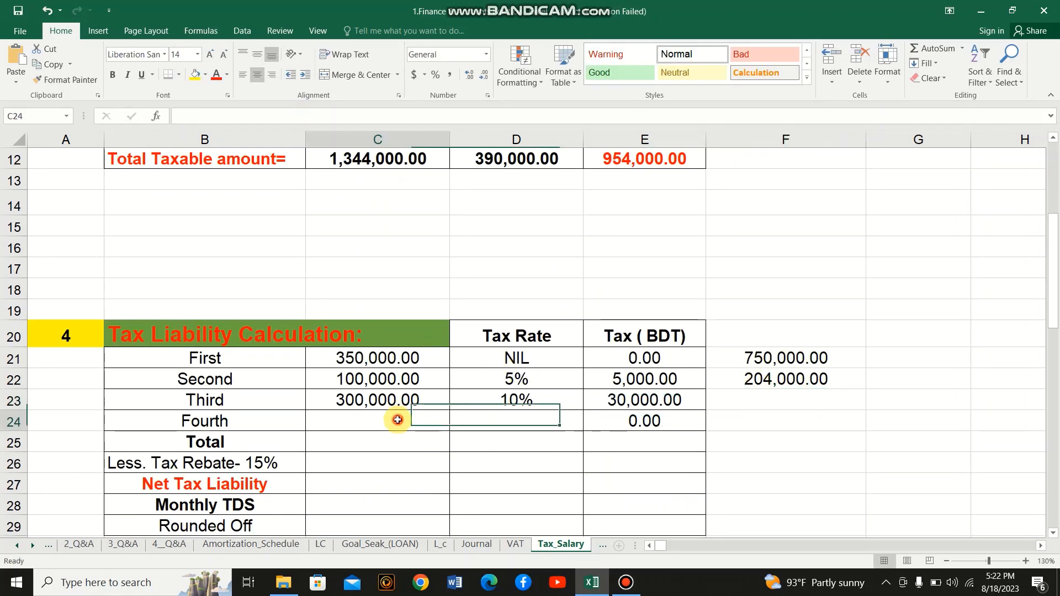
pyautogui.write('20')
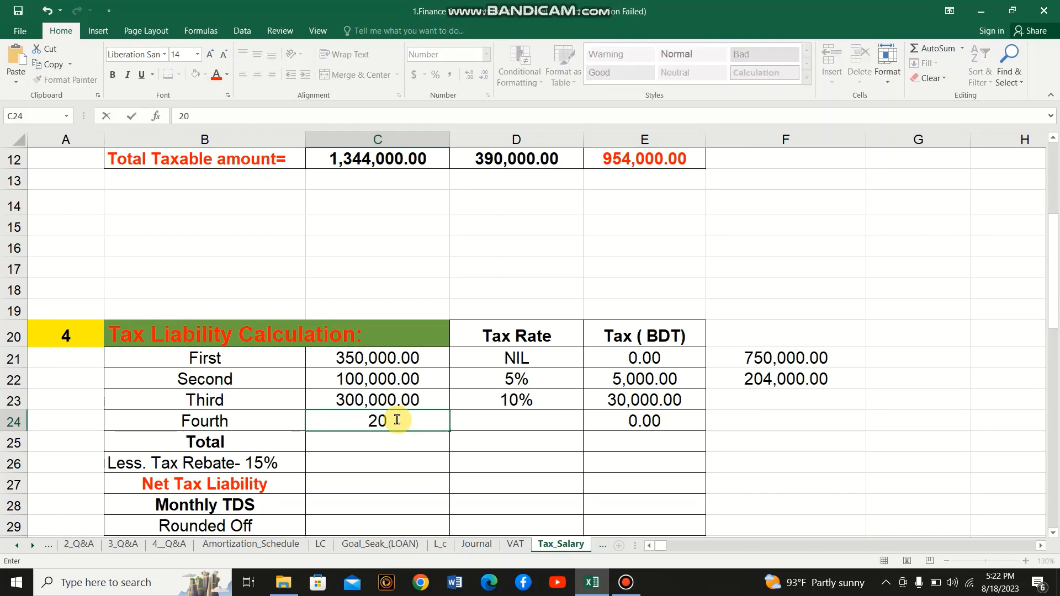
pyautogui.write('4,')
pyautogui.write('000')
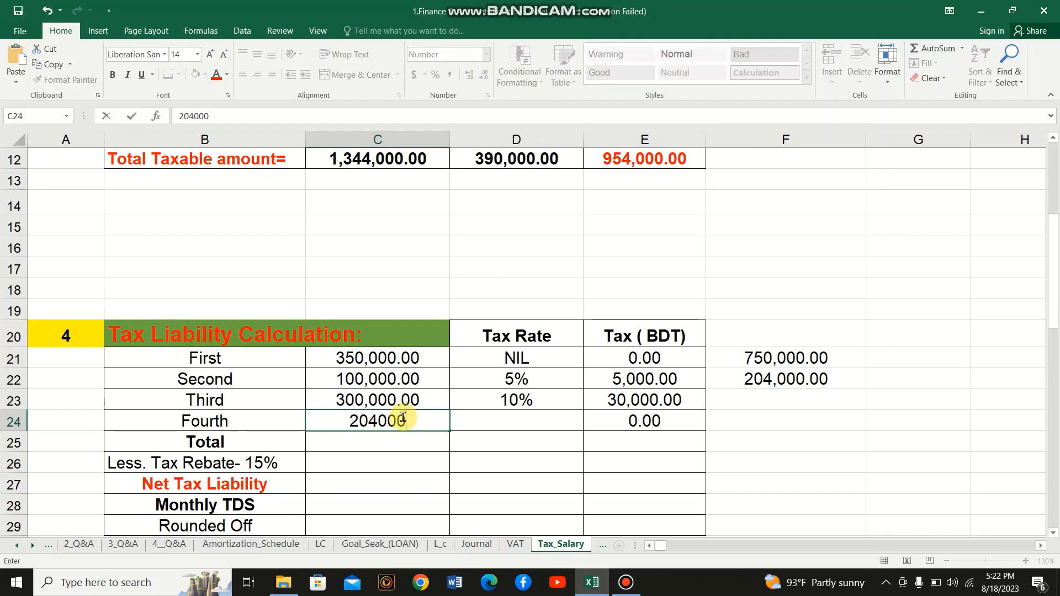
pyautogui.press('Return')
# Enter 15% as the Fourth slab's tax rate in D24 of the Tax Liability Calculation table.
pyautogui.click(528, 414)
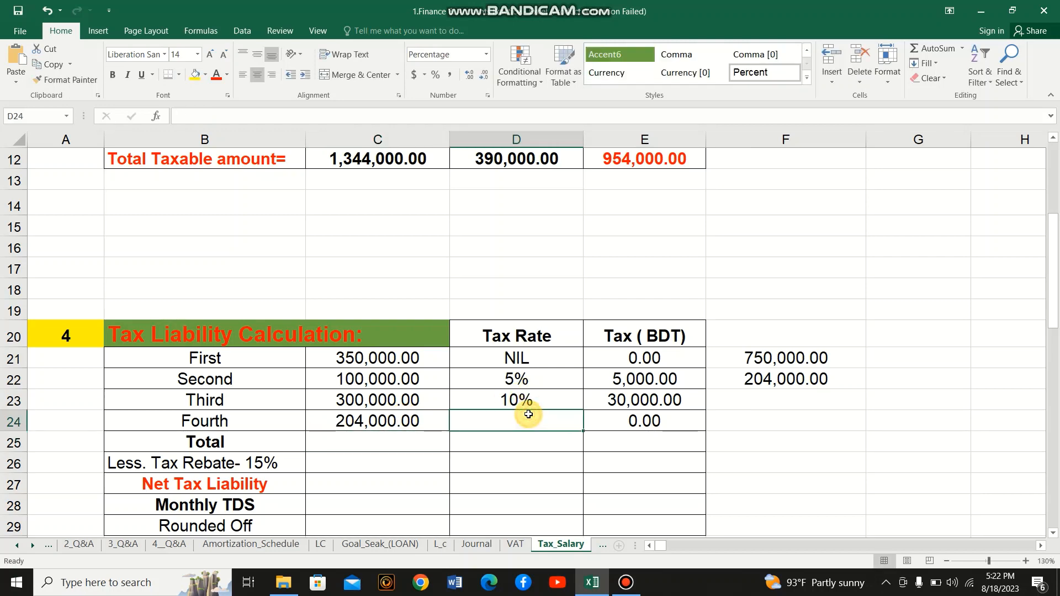
pyautogui.write('15')
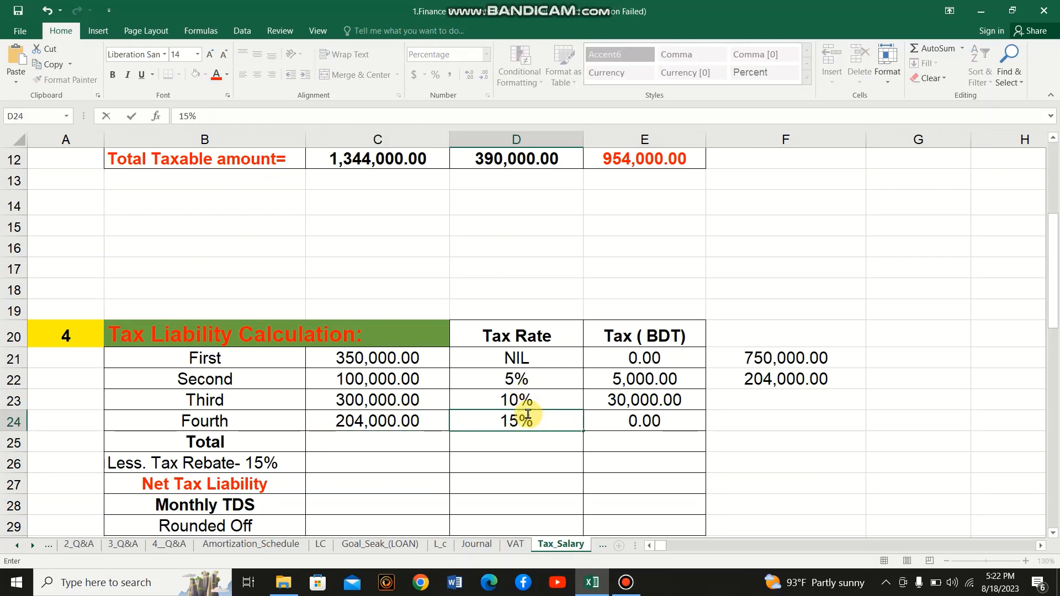
pyautogui.press('Return')
pyautogui.click(378, 421)
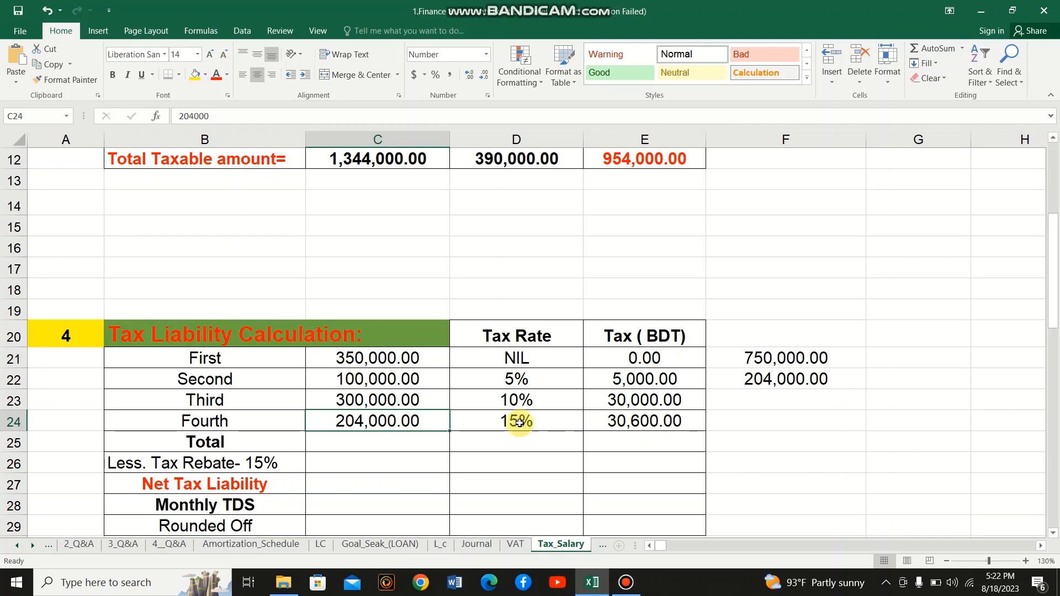
# Total the four slab amounts in C25 with =SUM(C21:C24).
pyautogui.click(402, 441)
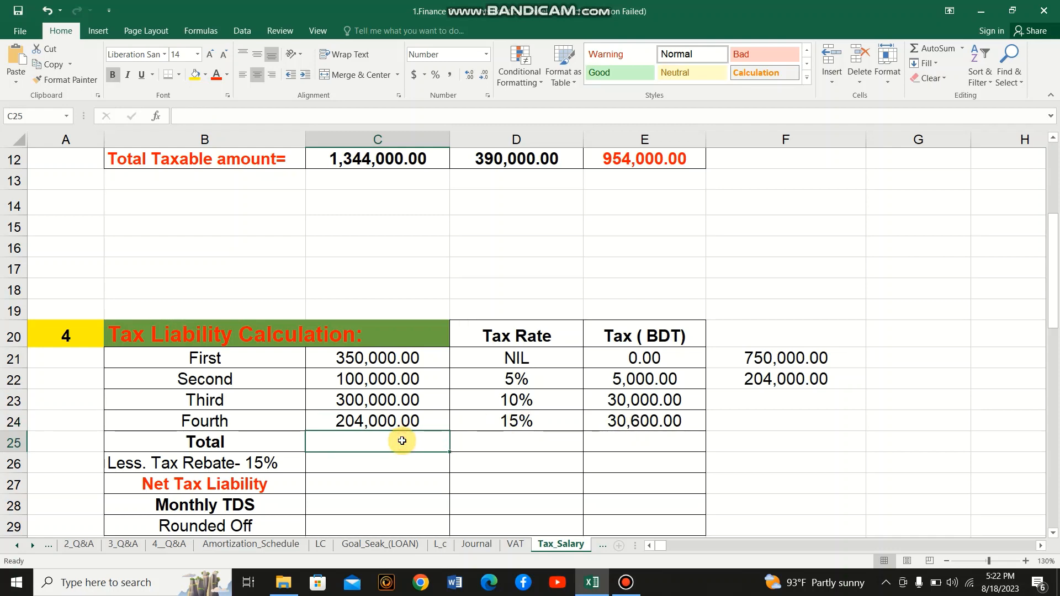
pyautogui.write('=sum')
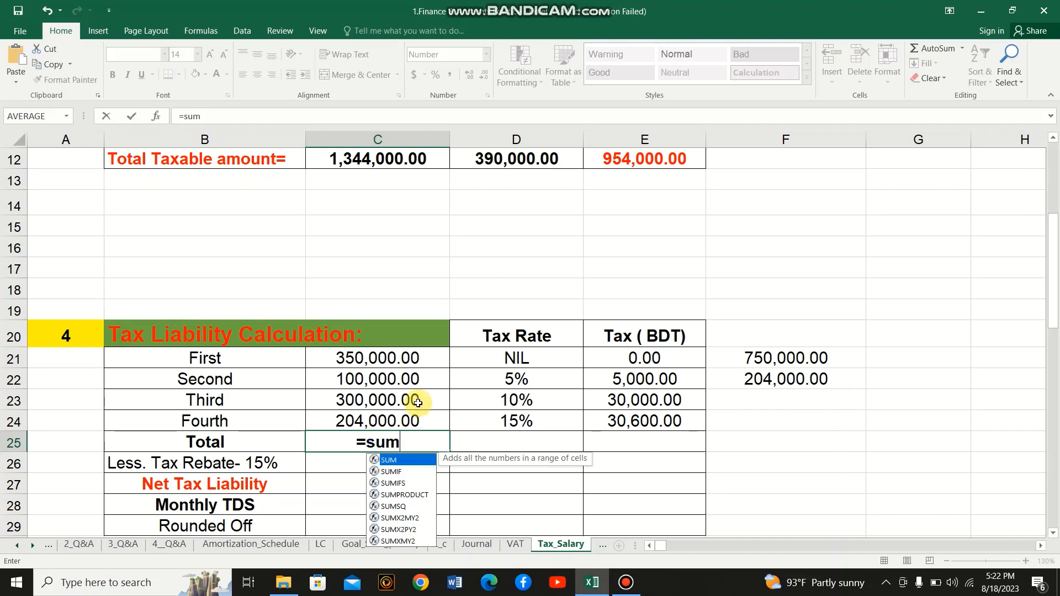
pyautogui.write('(')
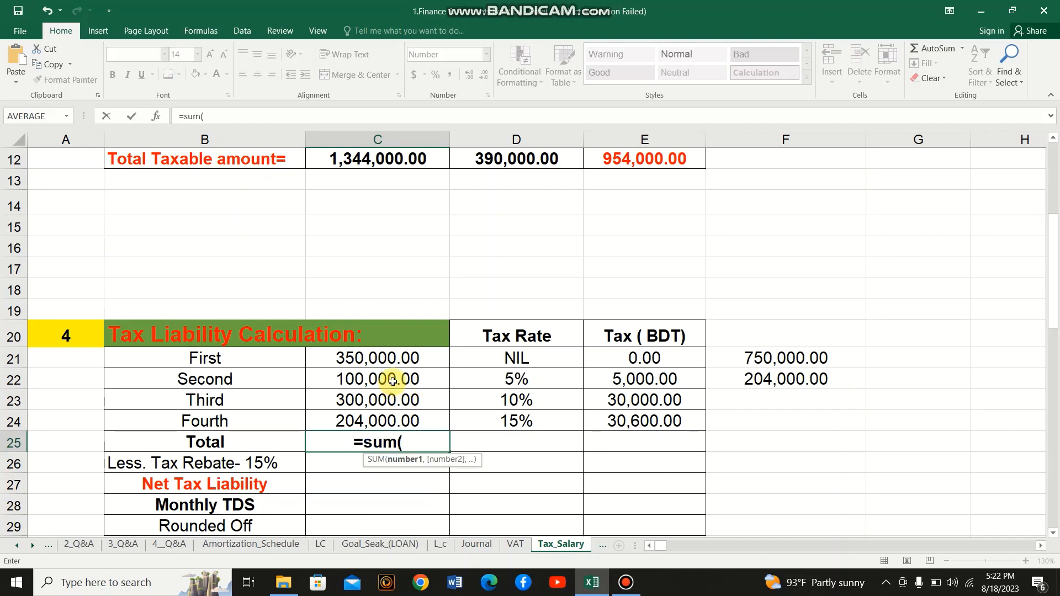
pyautogui.click(404, 357)
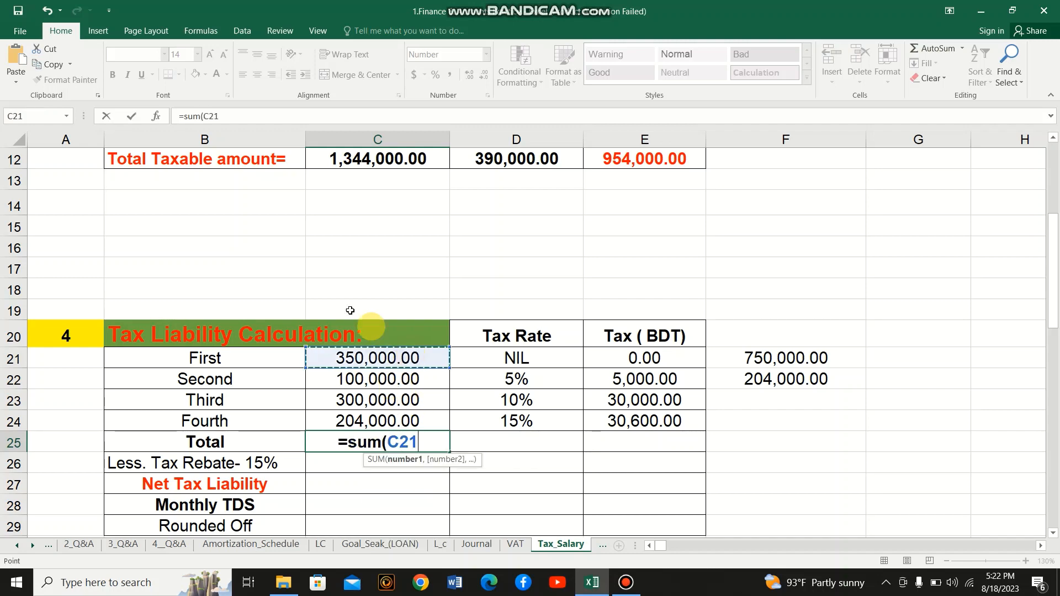
pyautogui.click(275, 120)
pyautogui.write(':')
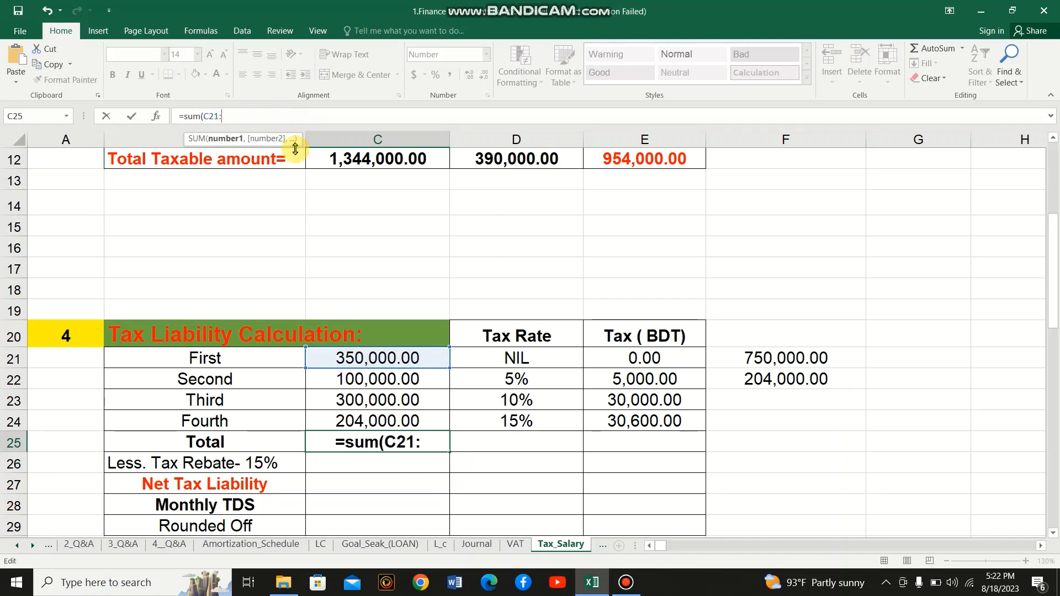
pyautogui.click(366, 421)
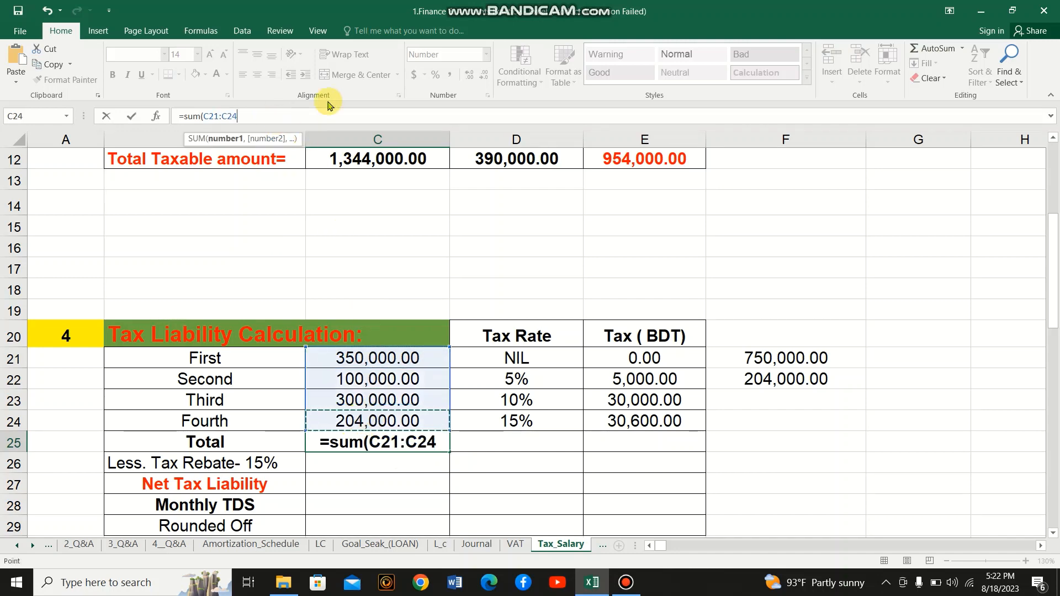
pyautogui.write(')')
pyautogui.press('Return')
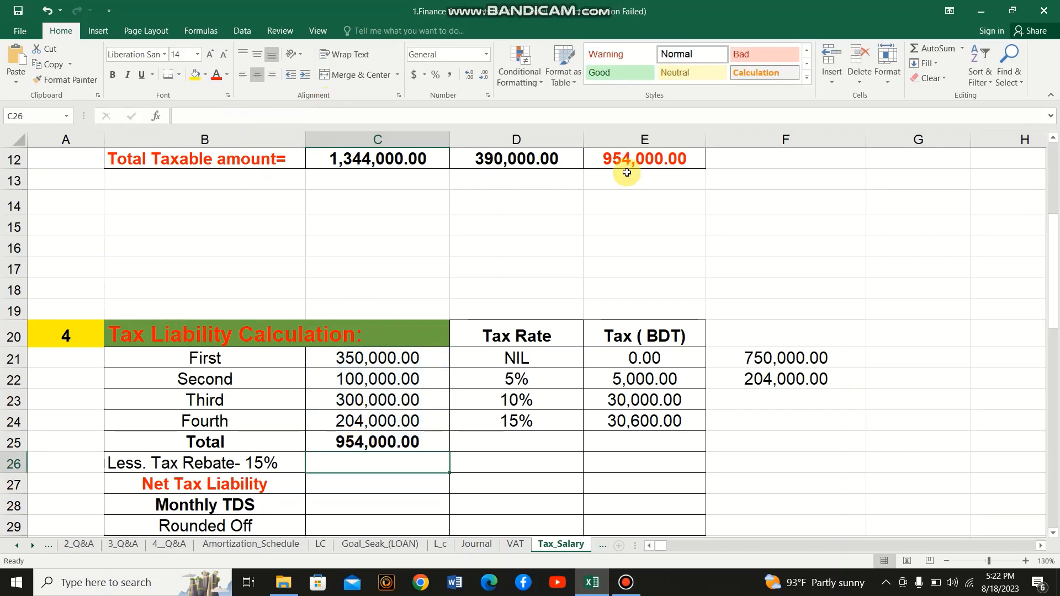
# Total the tax of the four slabs in E25 with =SUM(E21:E24).
pyautogui.click(618, 440)
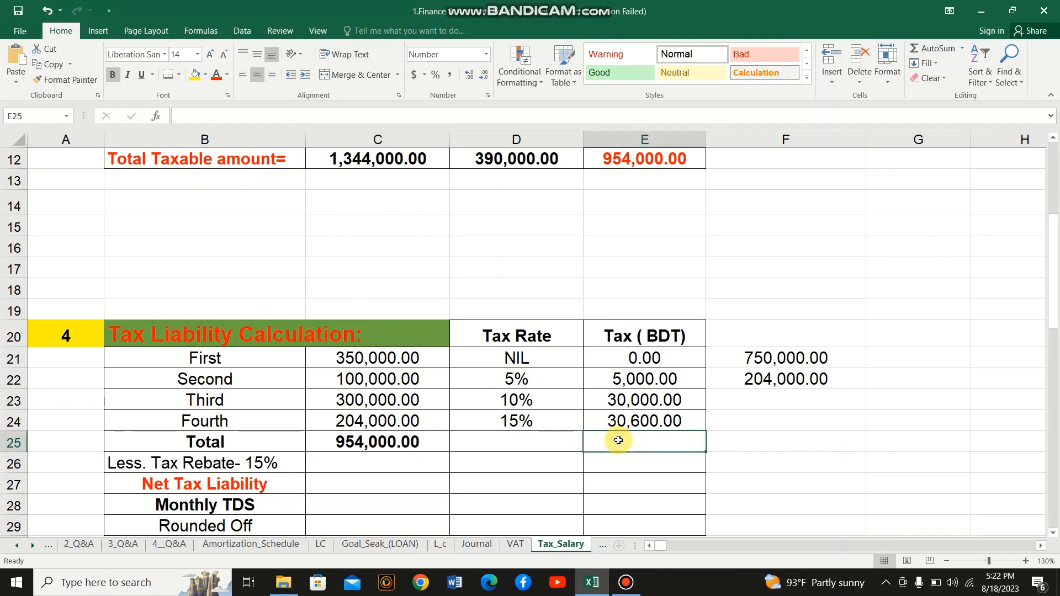
pyautogui.write('=s')
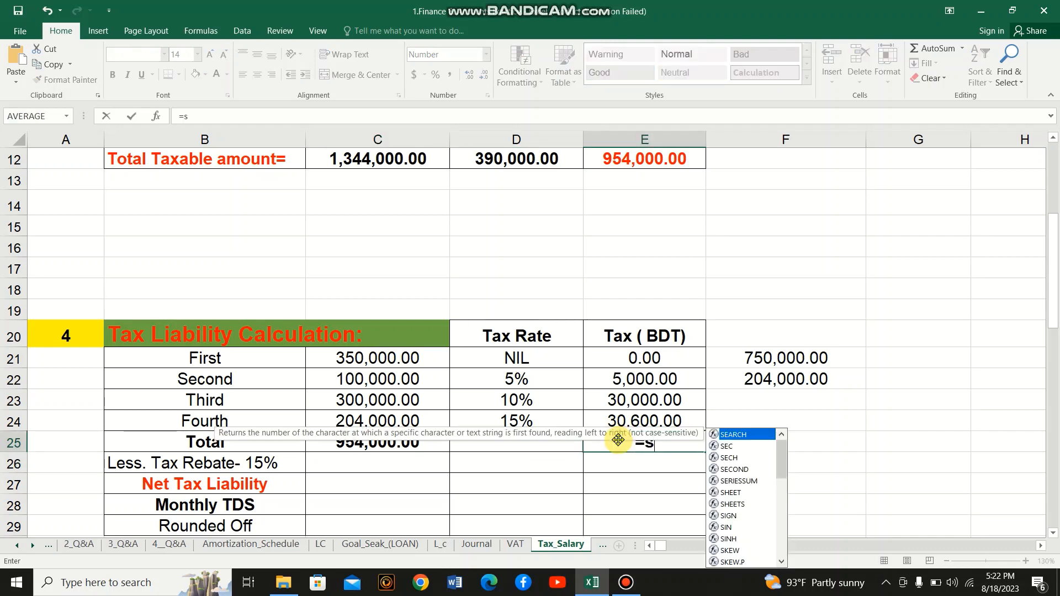
pyautogui.write('um9')
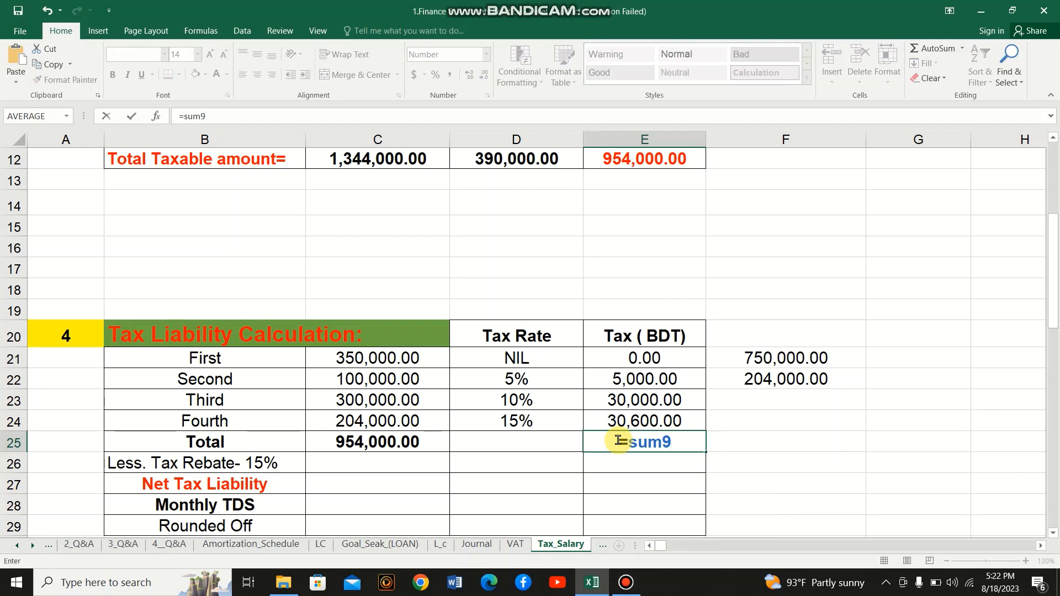
pyautogui.press('BackSpace')
pyautogui.write('(')
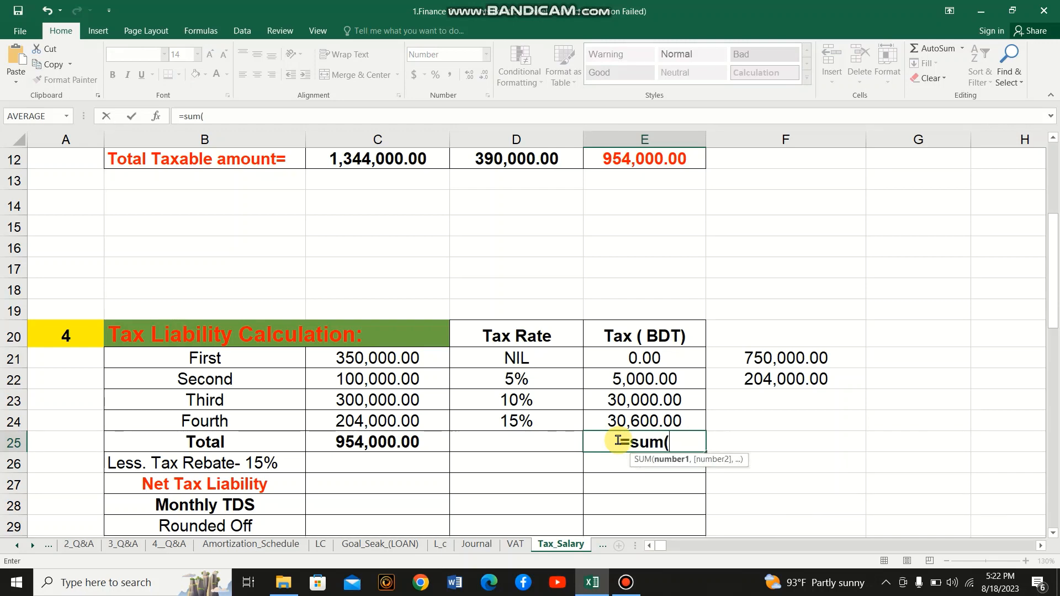
pyautogui.click(674, 360)
pyautogui.click(254, 118)
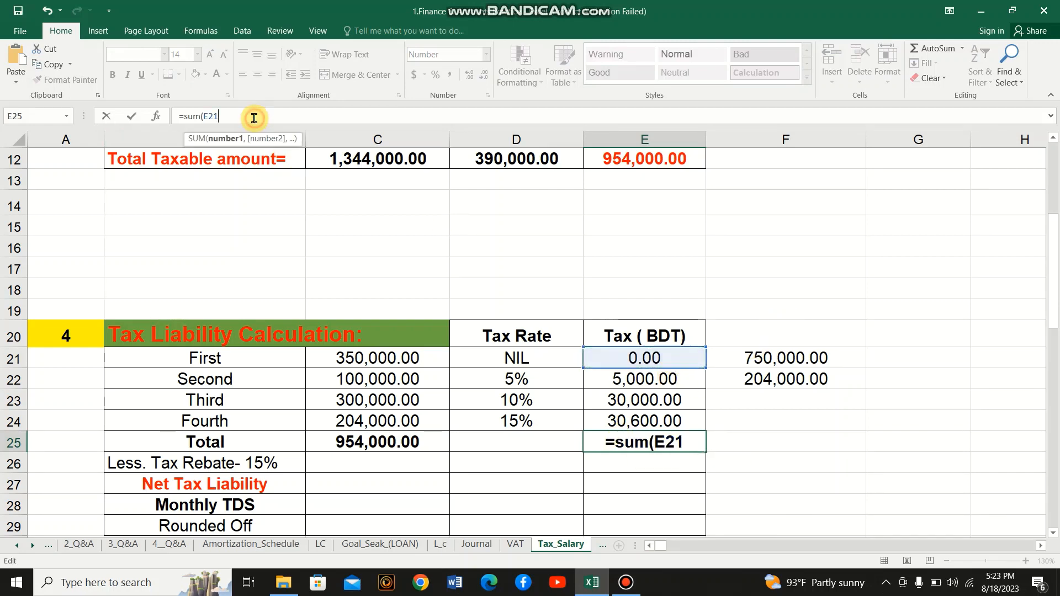
pyautogui.write(':')
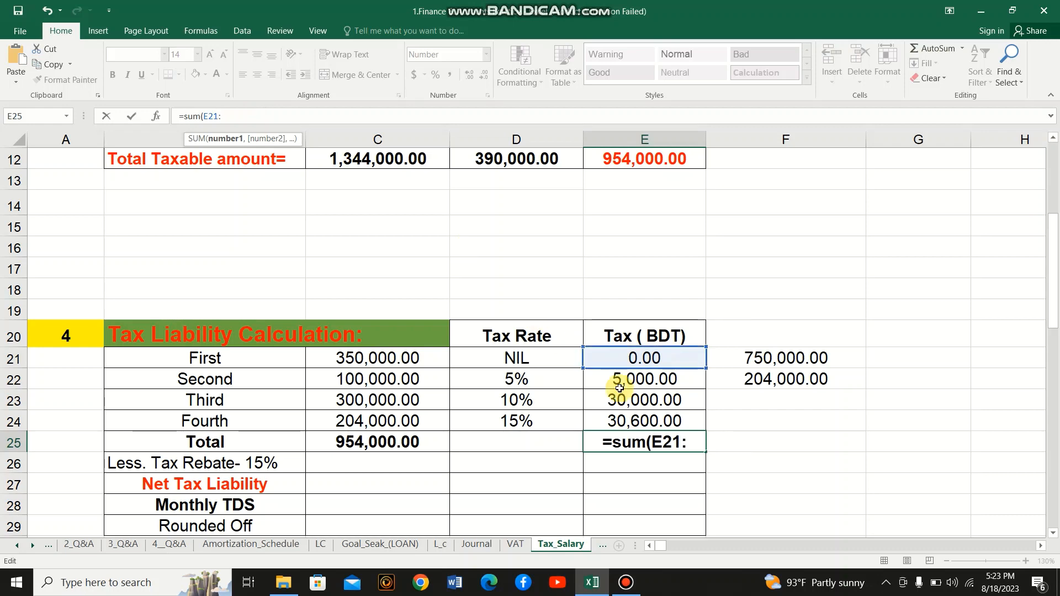
pyautogui.click(614, 421)
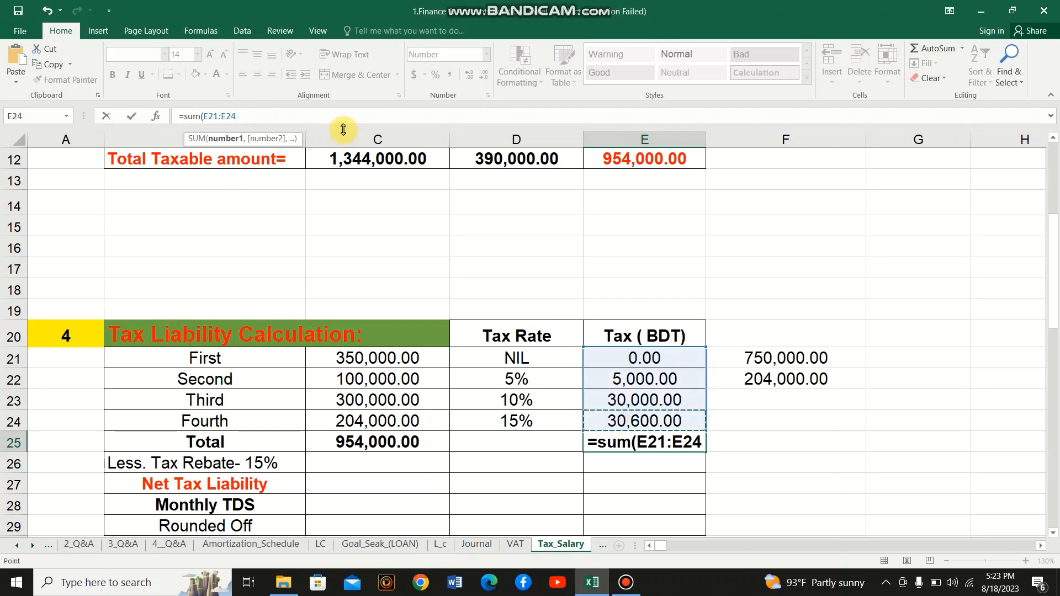
pyautogui.write(')')
pyautogui.press('Return')
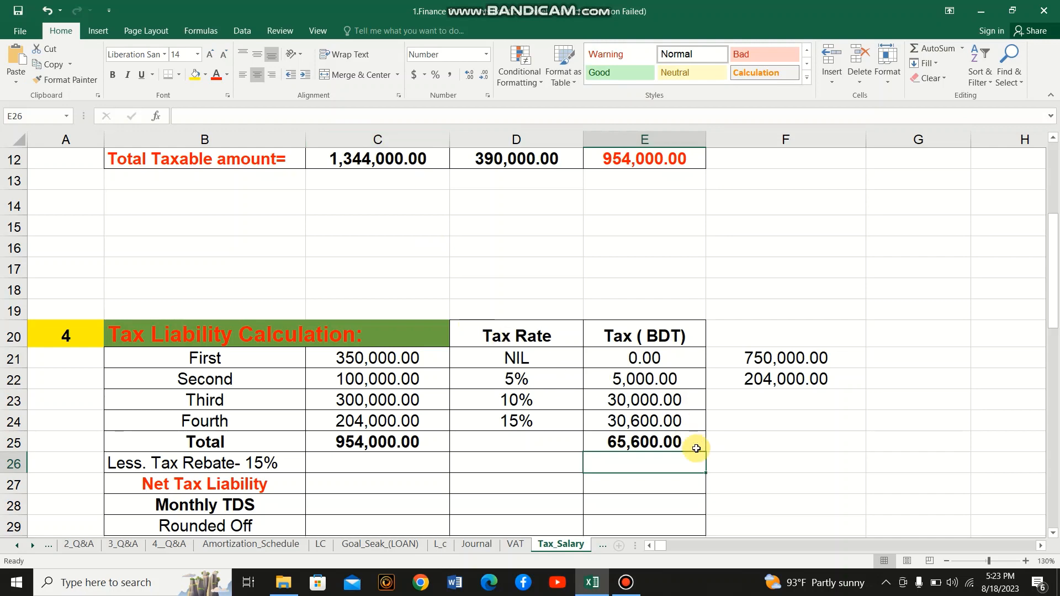
pyautogui.click(644, 442)
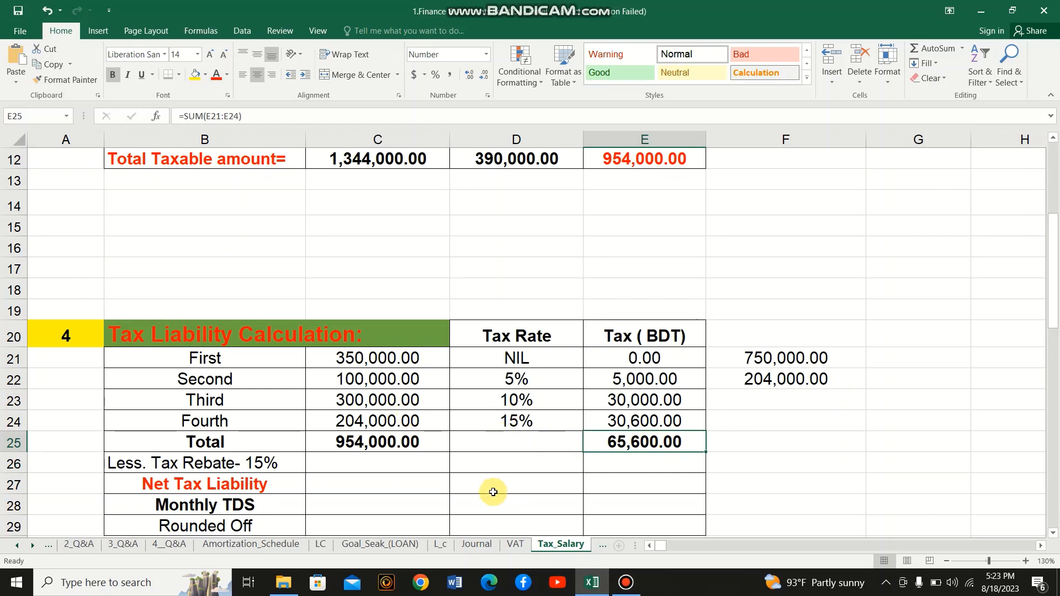
# Calculate the tax rebate in E26 as 15% of the Investment Allowance with =E54*15%.
pyautogui.scroll(-1, 622, 477)
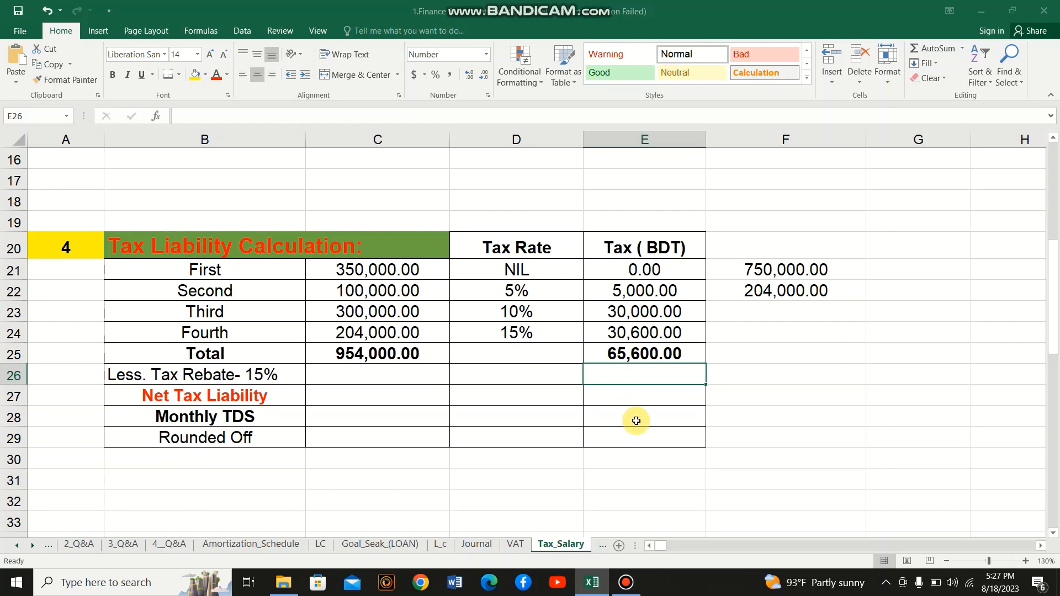
pyautogui.click(657, 473)
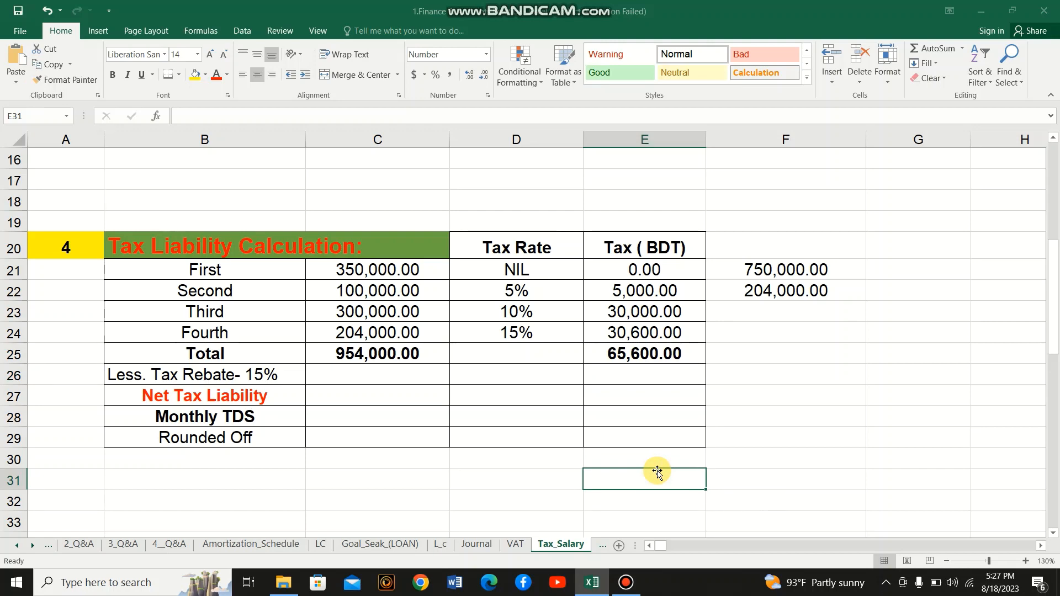
pyautogui.scroll(-7, 656, 472)
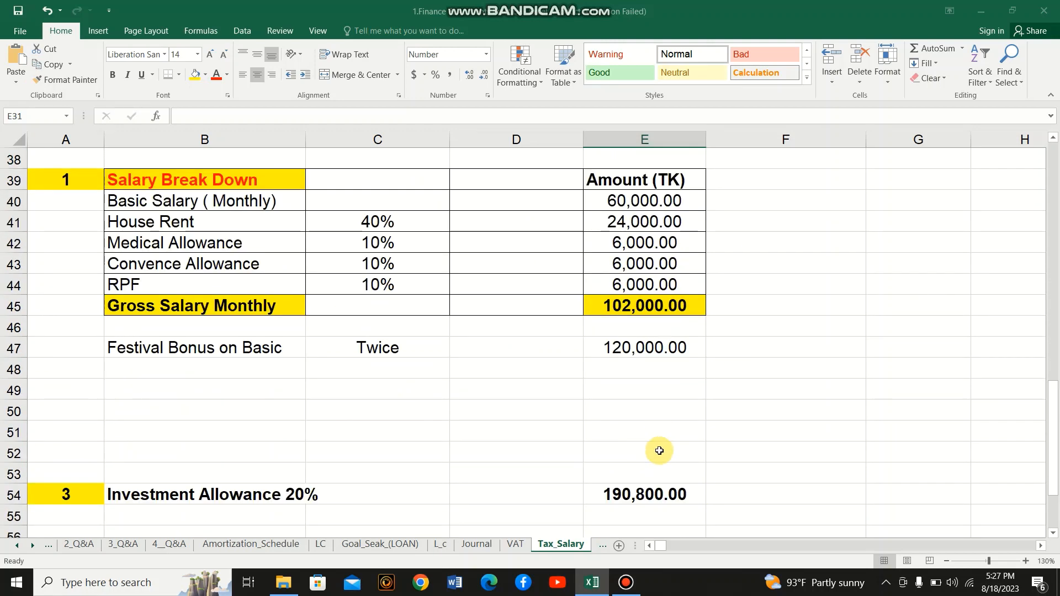
pyautogui.click(738, 448)
pyautogui.scroll(4, 739, 448)
pyautogui.scroll(2, 739, 448)
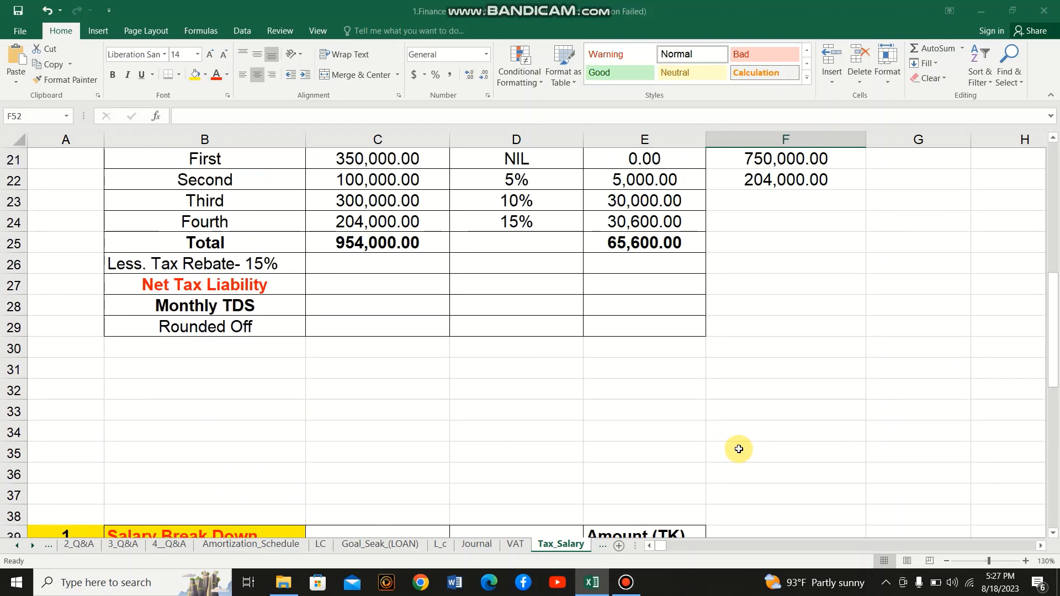
pyautogui.click(645, 293)
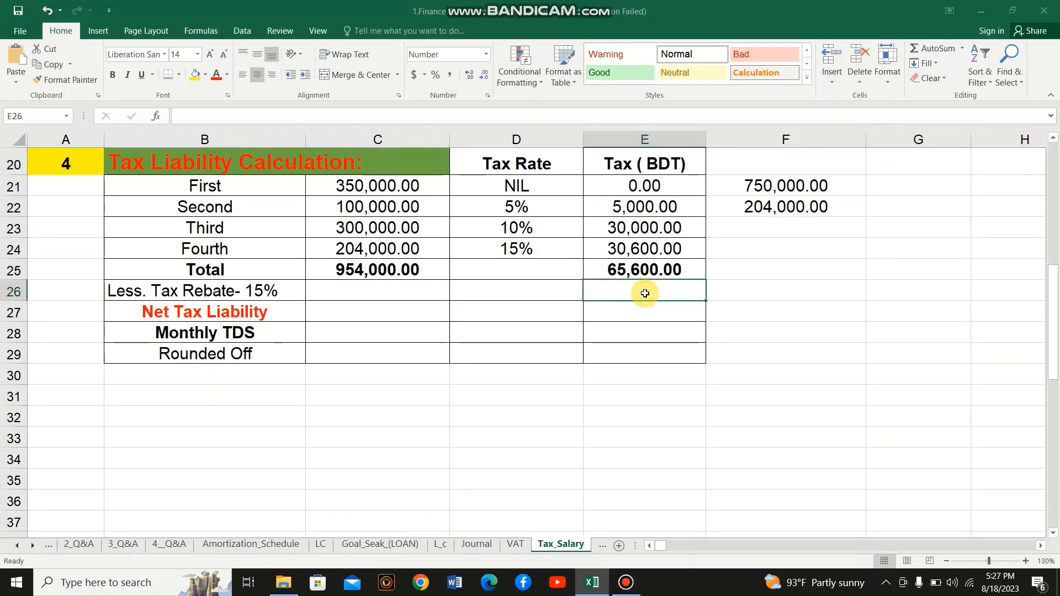
pyautogui.scroll(-6, 678, 414)
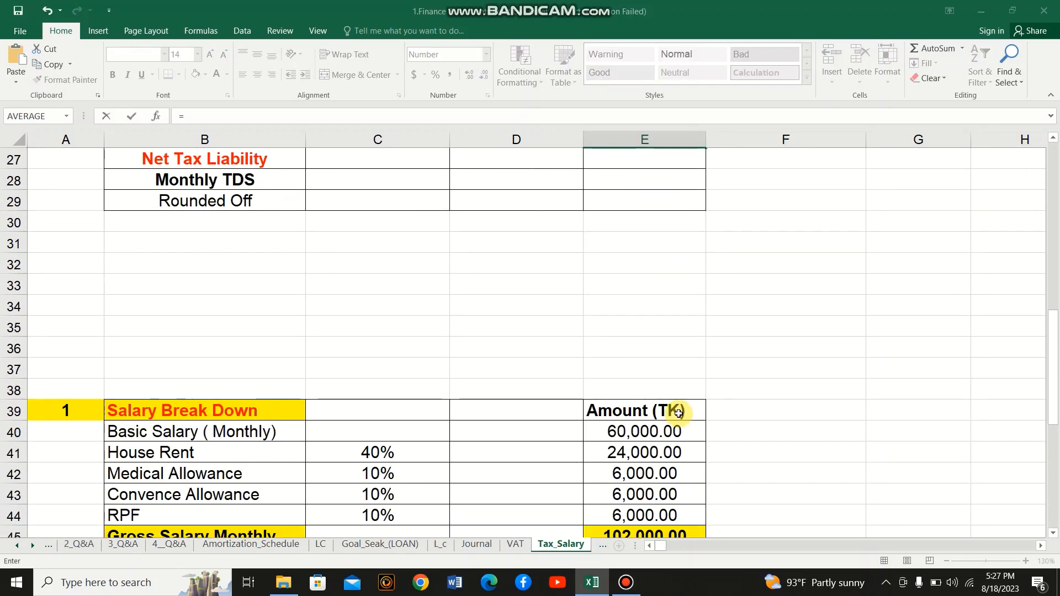
pyautogui.scroll(-1, 678, 414)
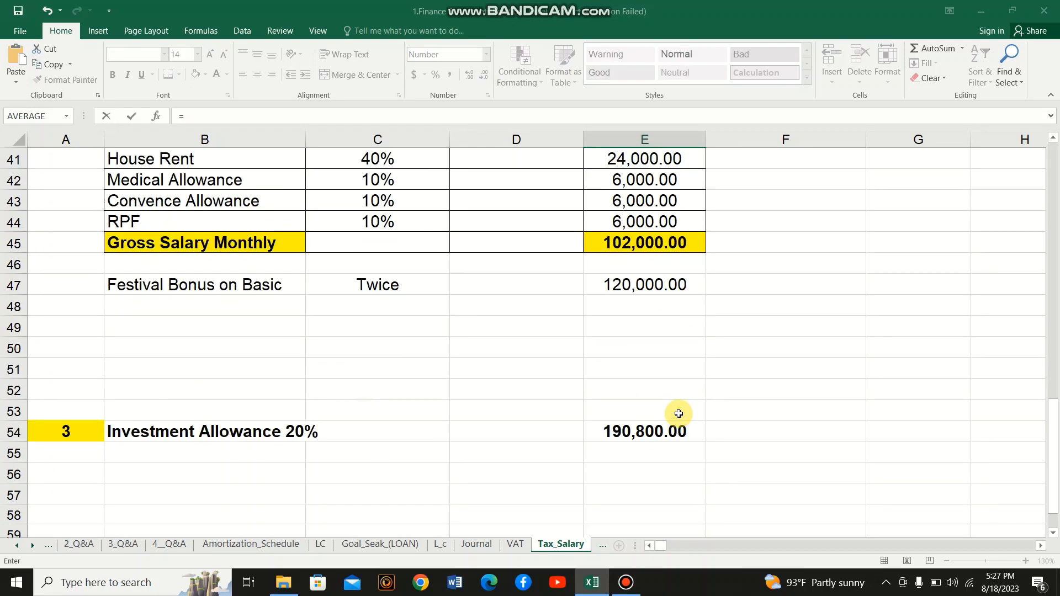
pyautogui.click(623, 432)
pyautogui.click(247, 120)
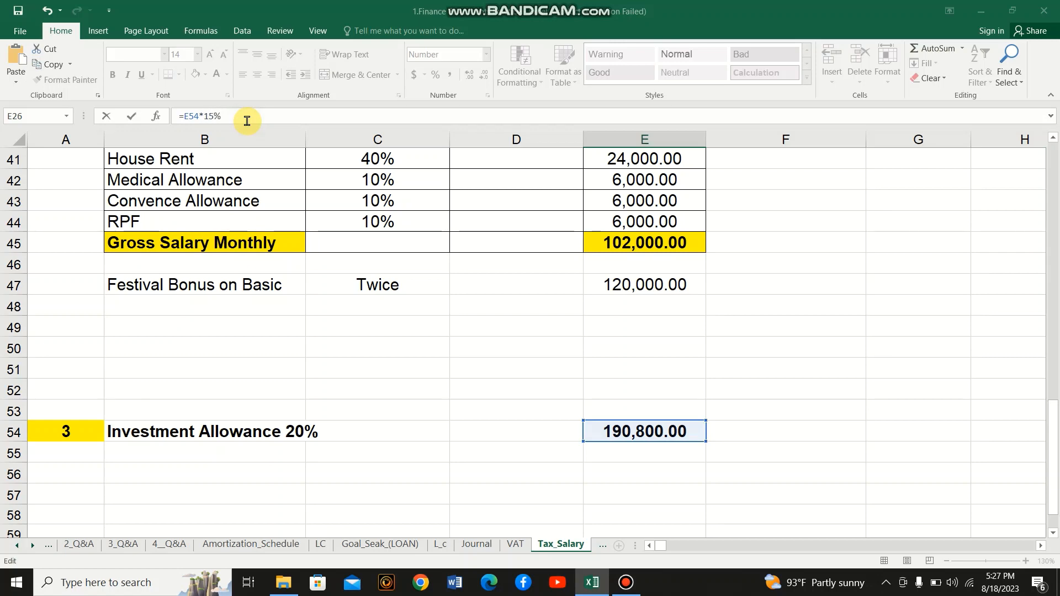
pyautogui.press('Return')
# Calculate the Net Tax Liability in E27 by subtracting the tax rebate from the total tax with =E25-E26.
pyautogui.scroll(2, 598, 256)
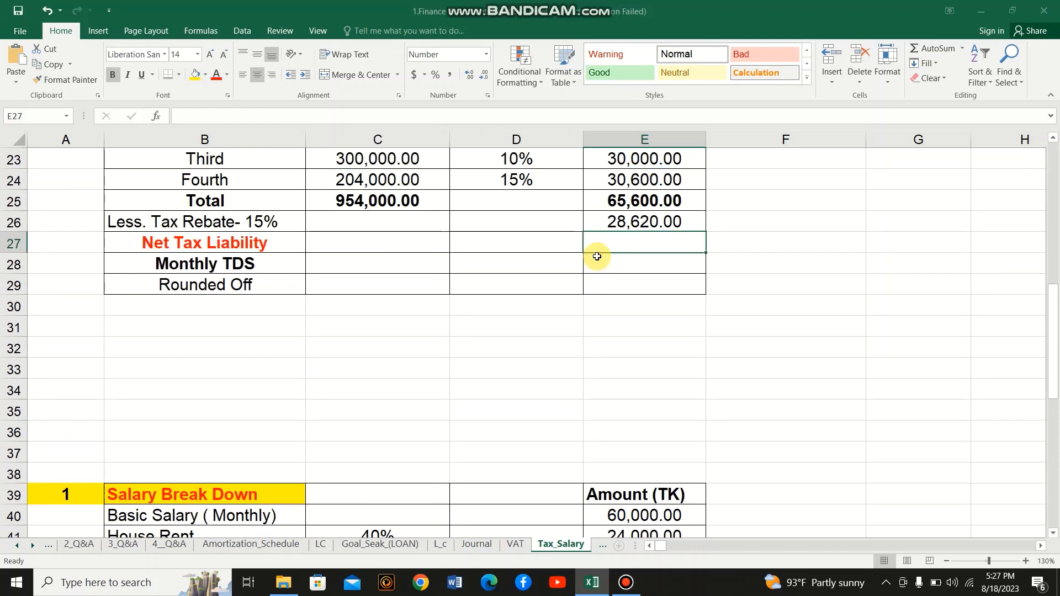
pyautogui.moveTo(597, 256); pyautogui.dragTo(634, 221)
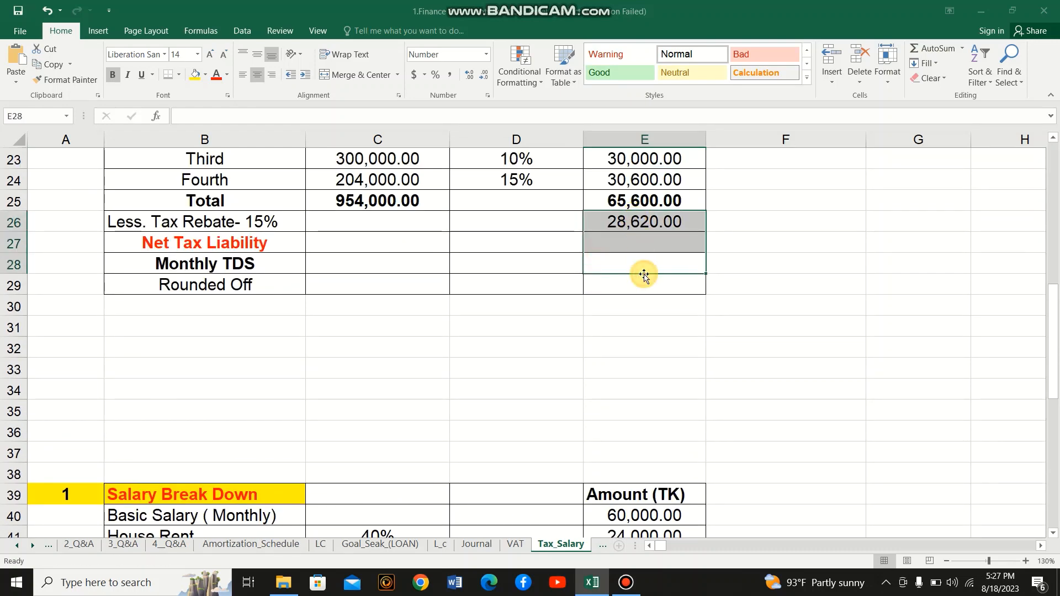
pyautogui.click(646, 239)
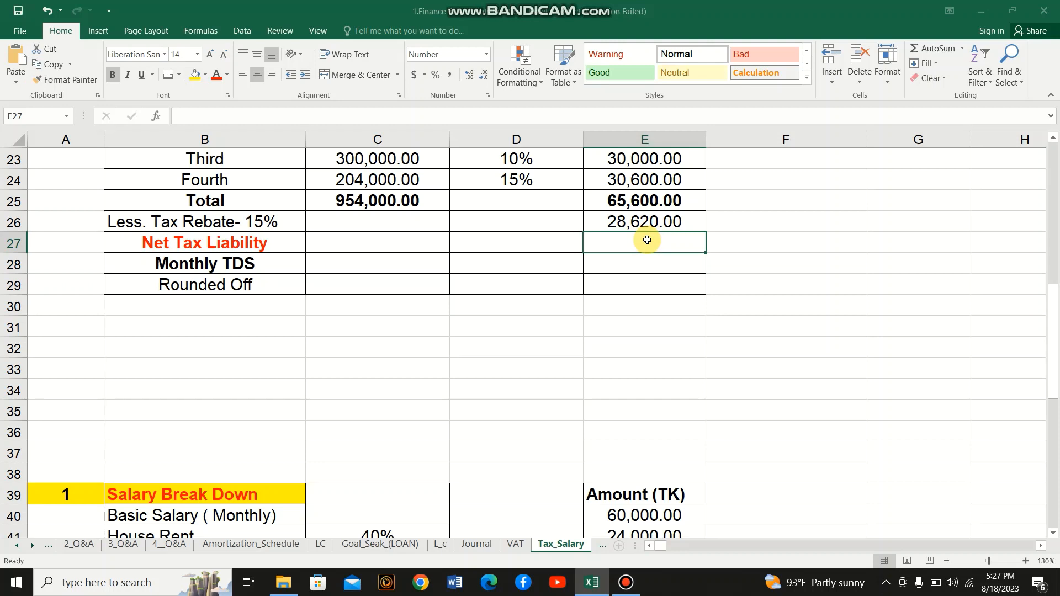
pyautogui.write('=')
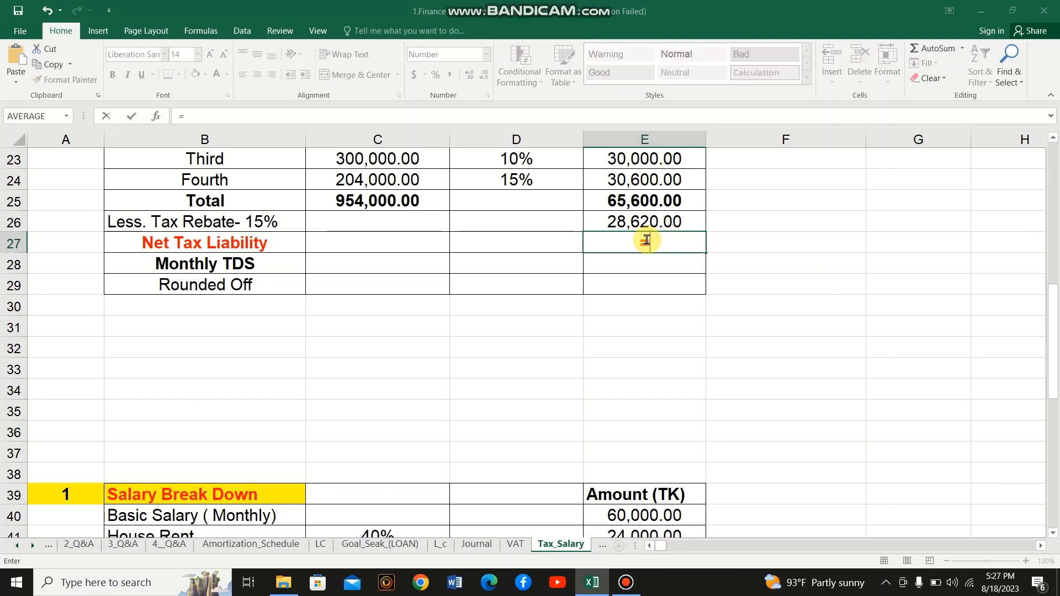
pyautogui.click(641, 204)
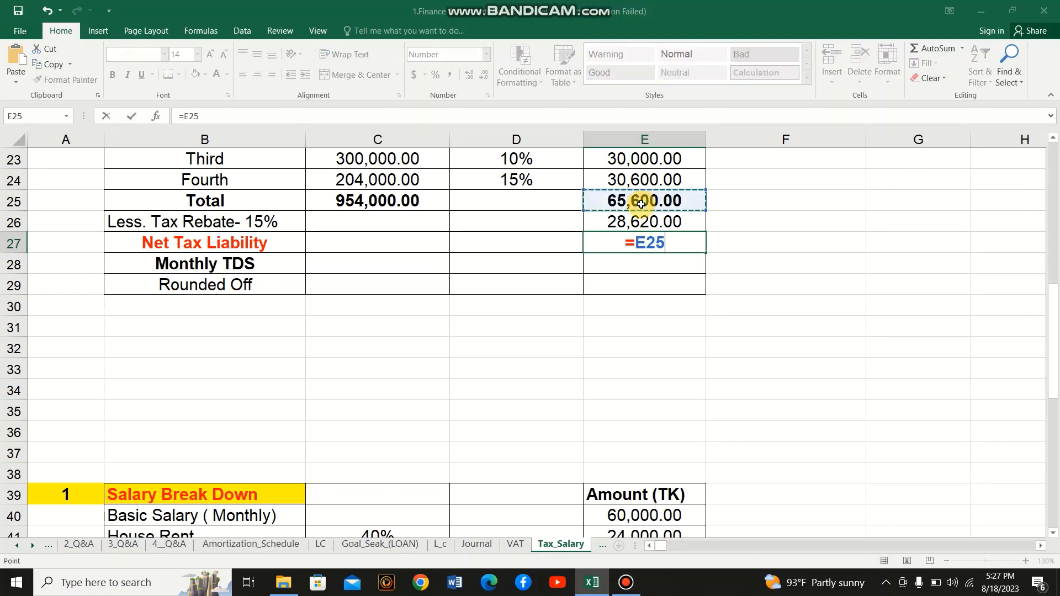
pyautogui.click(294, 112)
pyautogui.write('-')
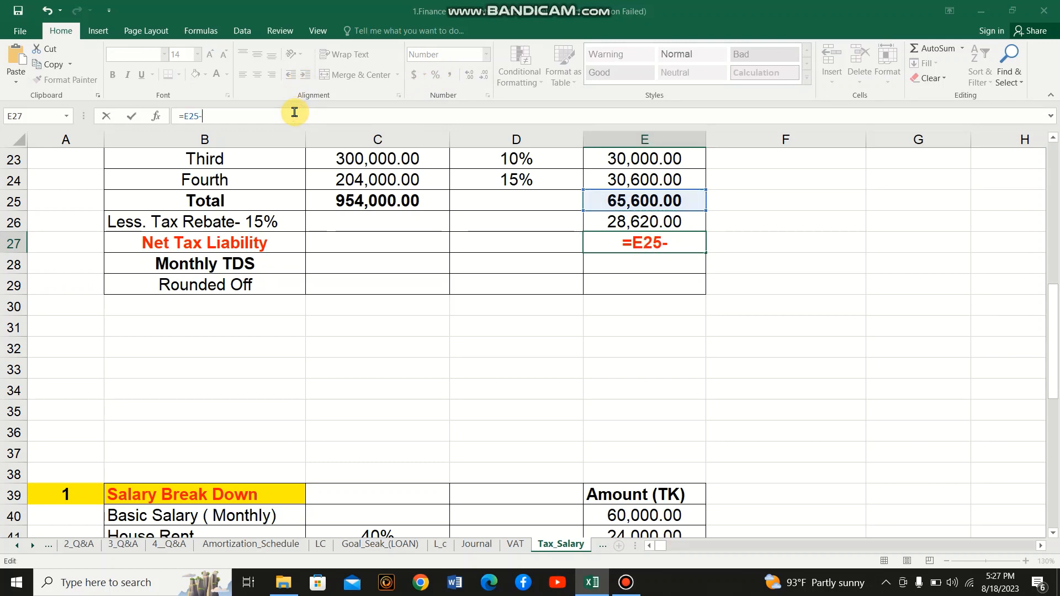
pyautogui.click(604, 228)
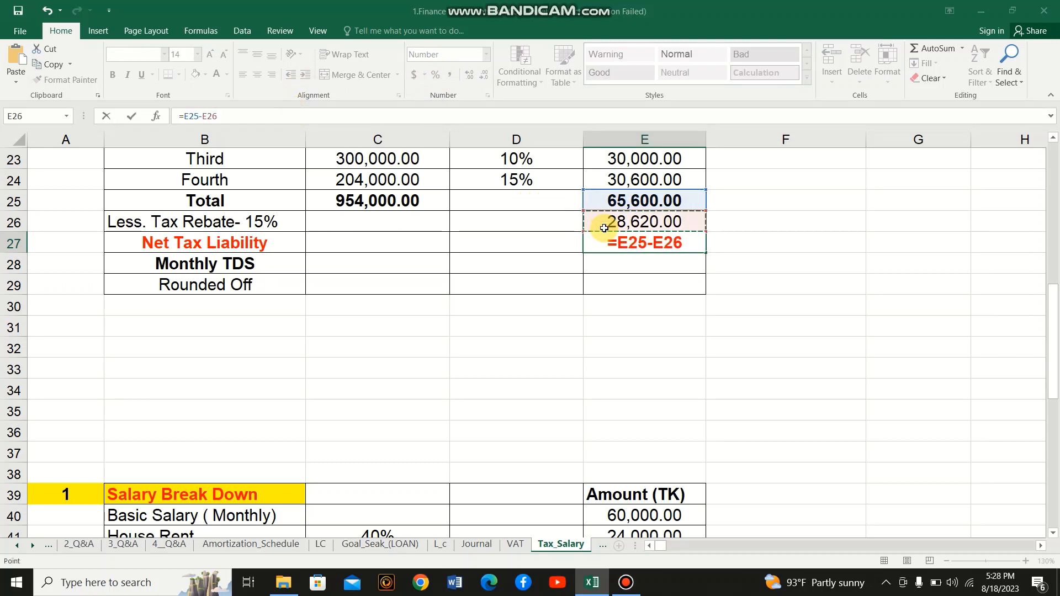
pyautogui.press('Return')
pyautogui.click(624, 249)
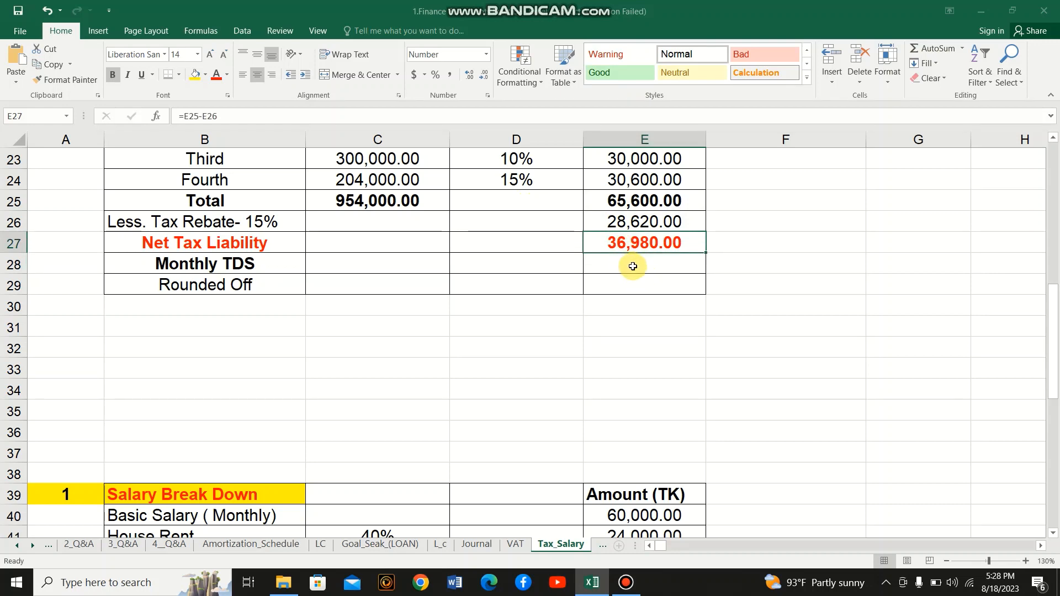
# Calculate the Monthly TDS in E28 by dividing the Net Tax Liability by twelve with =E27/12.
pyautogui.click(632, 267)
pyautogui.doubleClick(633, 266)
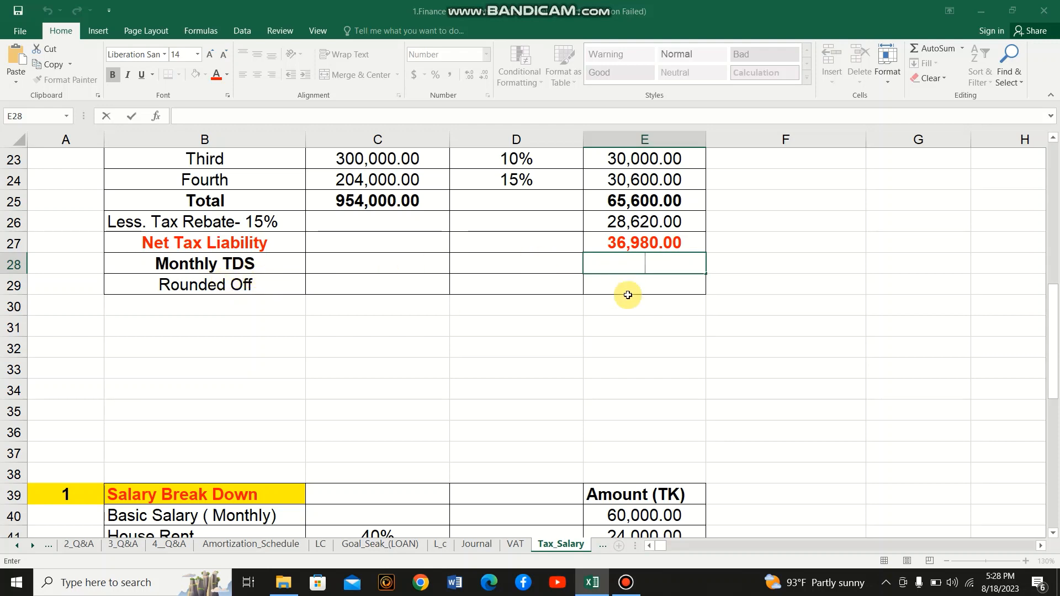
pyautogui.write('=')
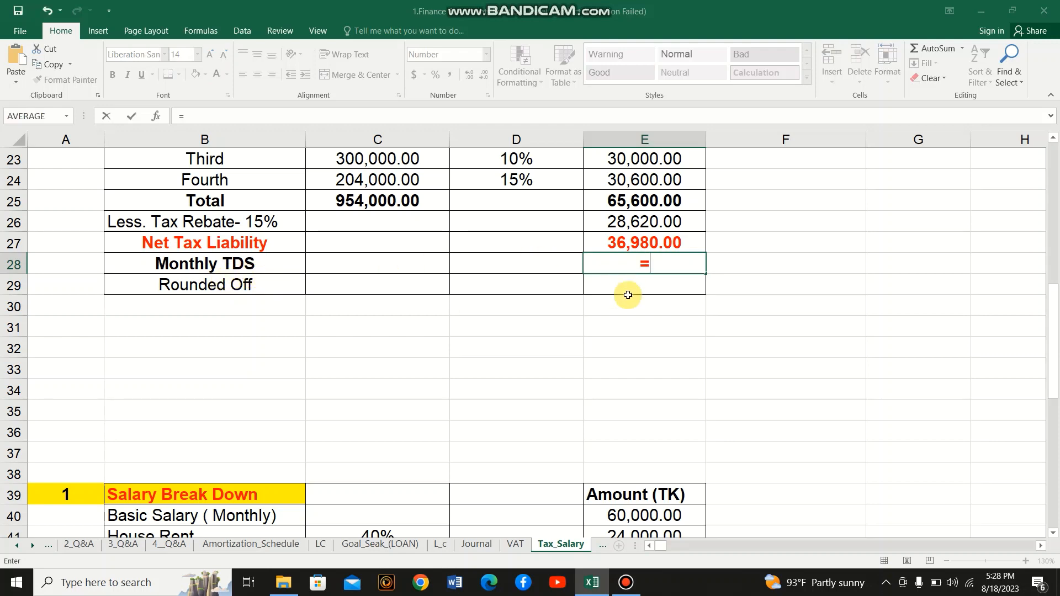
pyautogui.click(643, 243)
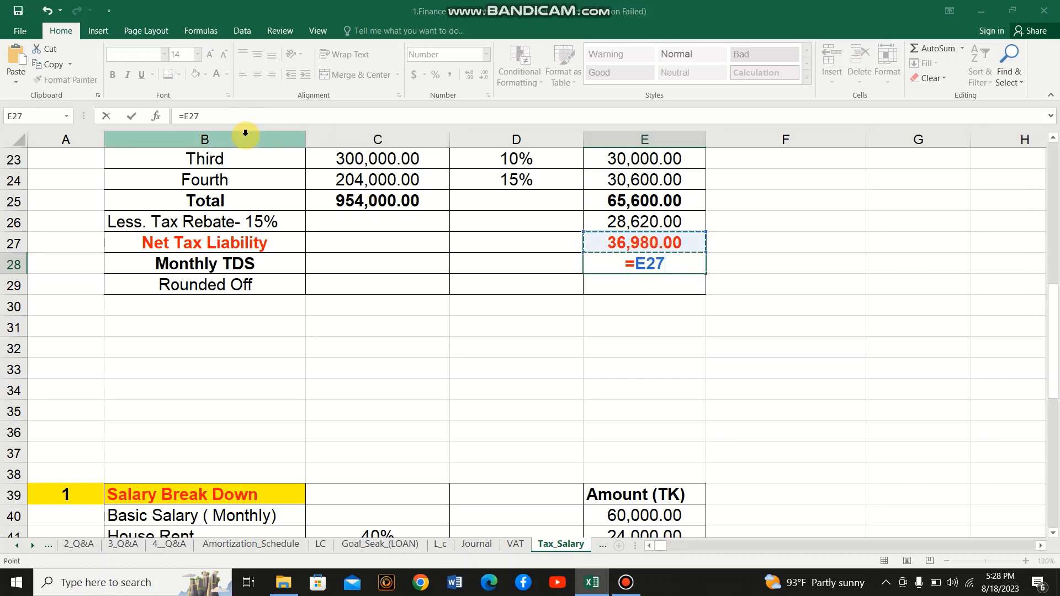
pyautogui.click(237, 115)
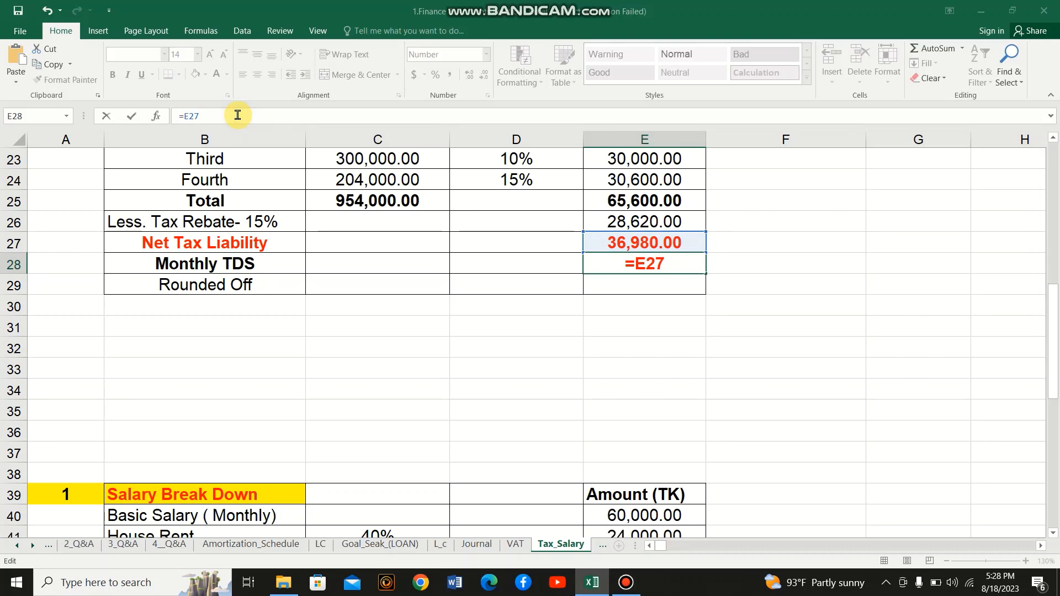
pyautogui.write('/12')
pyautogui.press('Return')
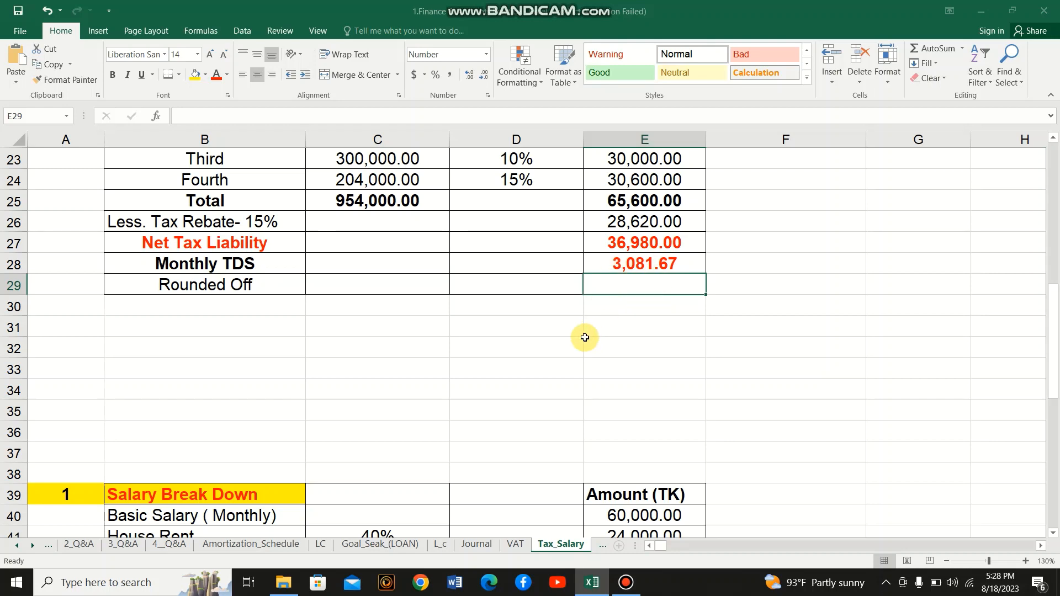
# Enter 3100 as the Rounded Off amount in E29 and compare it with the Monthly TDS in E28.
pyautogui.write('31000')
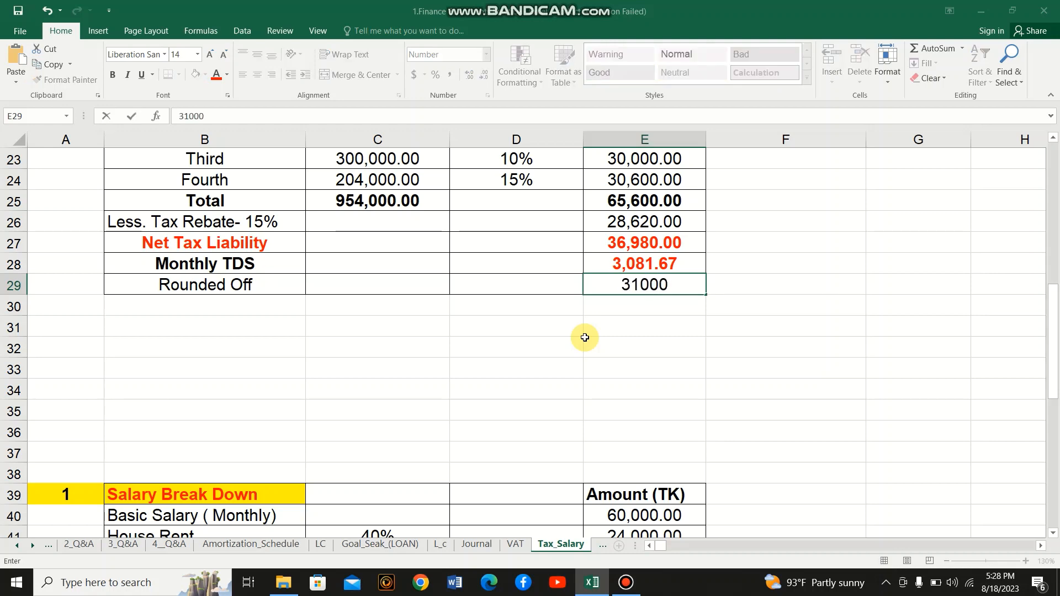
pyautogui.press('BackSpace')
pyautogui.press('Return')
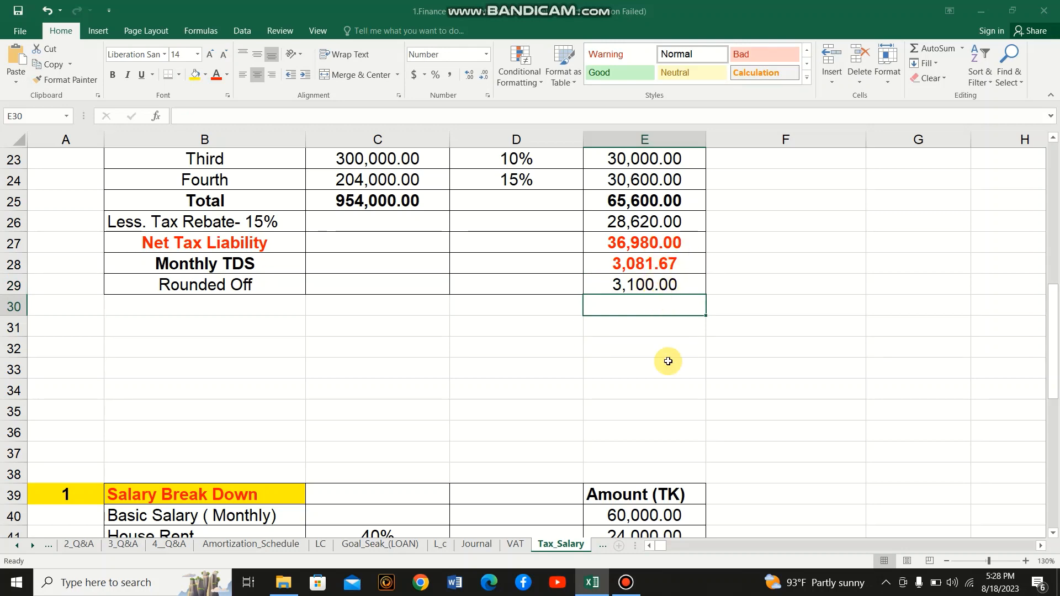
pyautogui.click(663, 283)
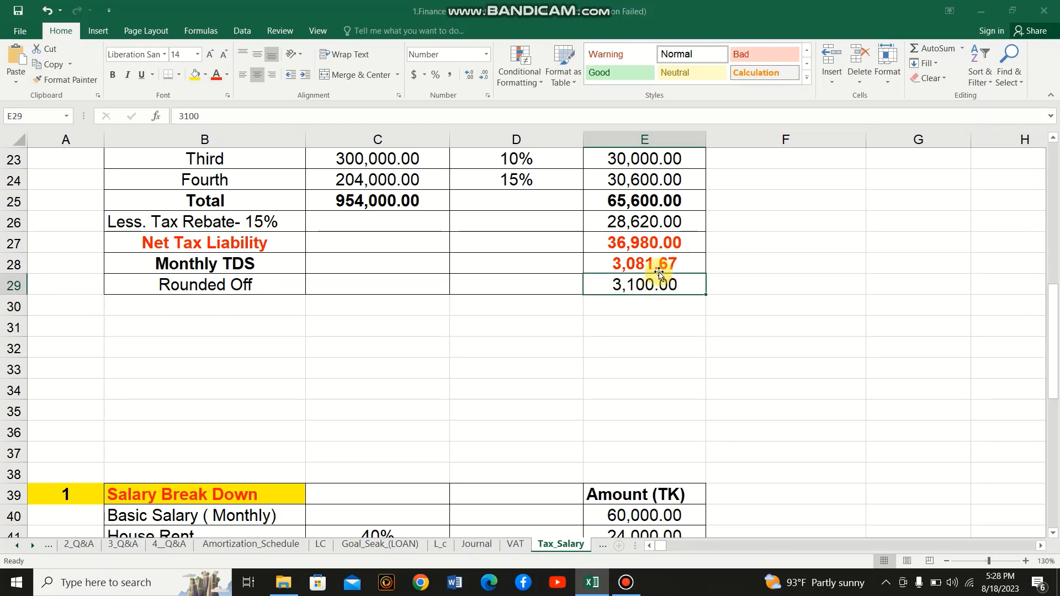
pyautogui.click(664, 264)
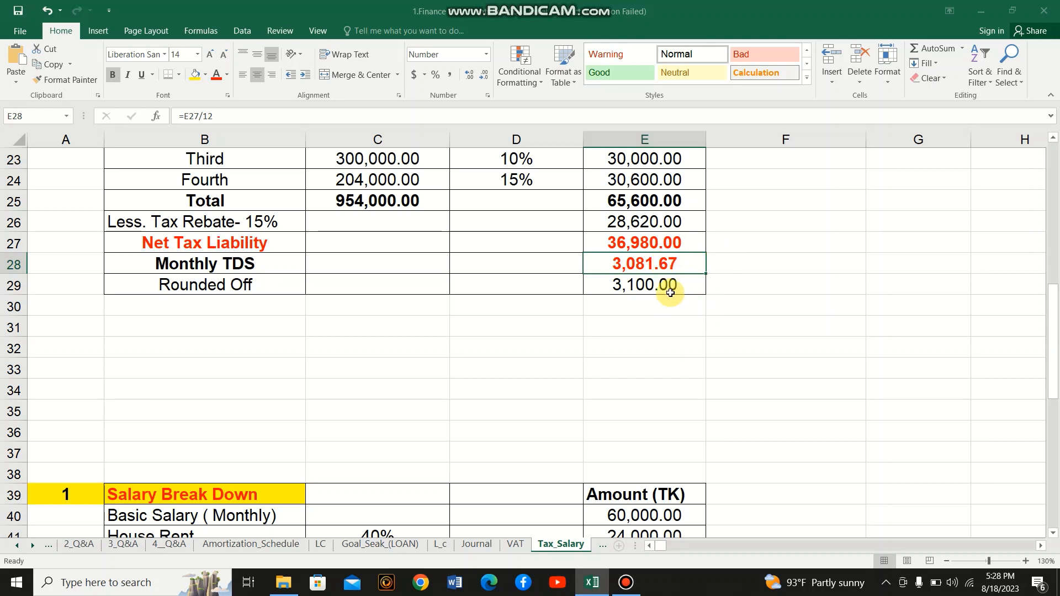
pyautogui.click(673, 289)
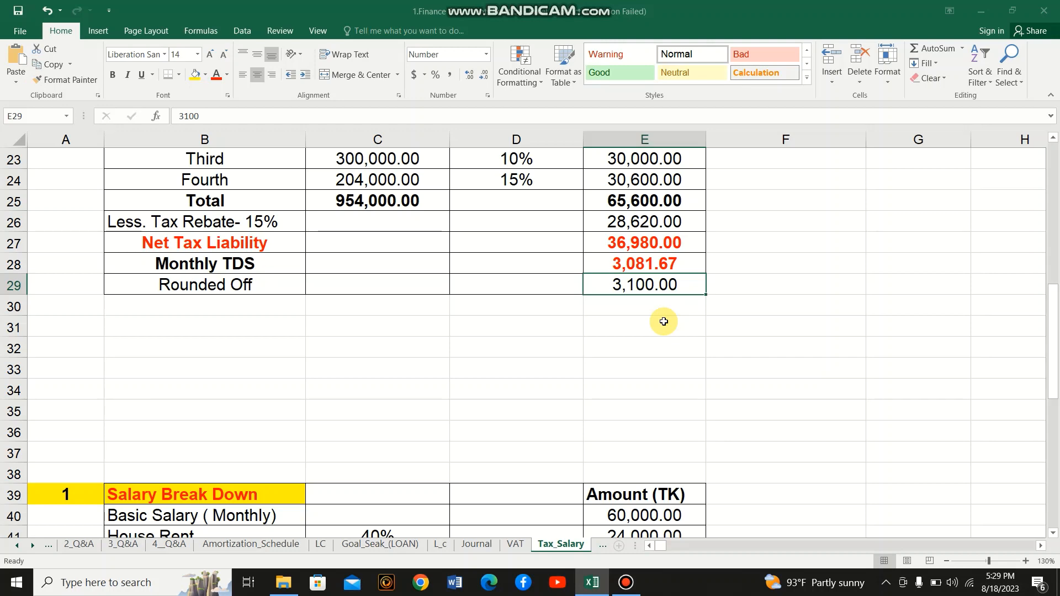
pyautogui.click(674, 261)
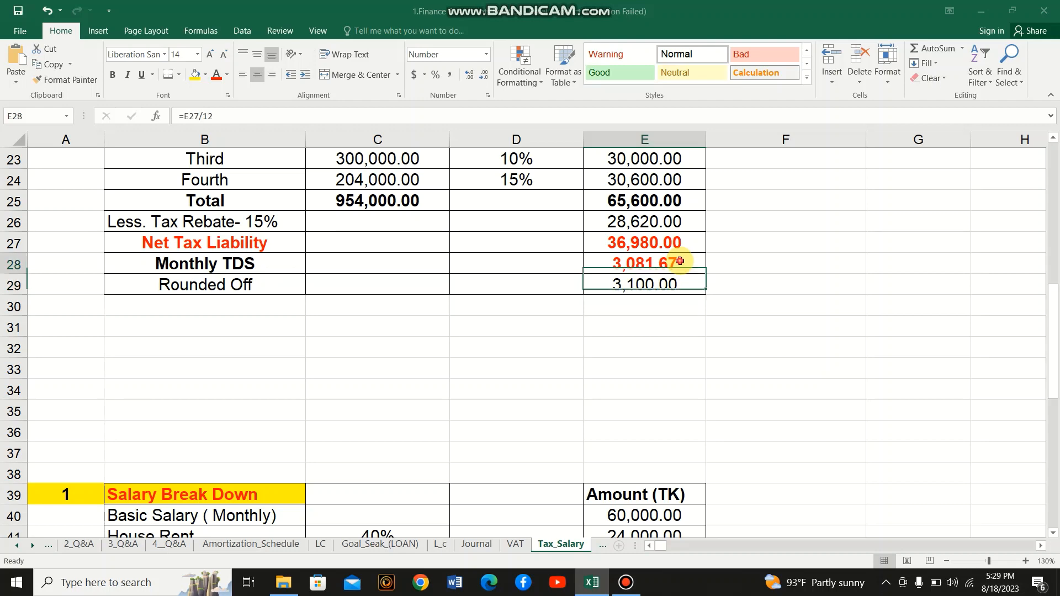
pyautogui.click(672, 301)
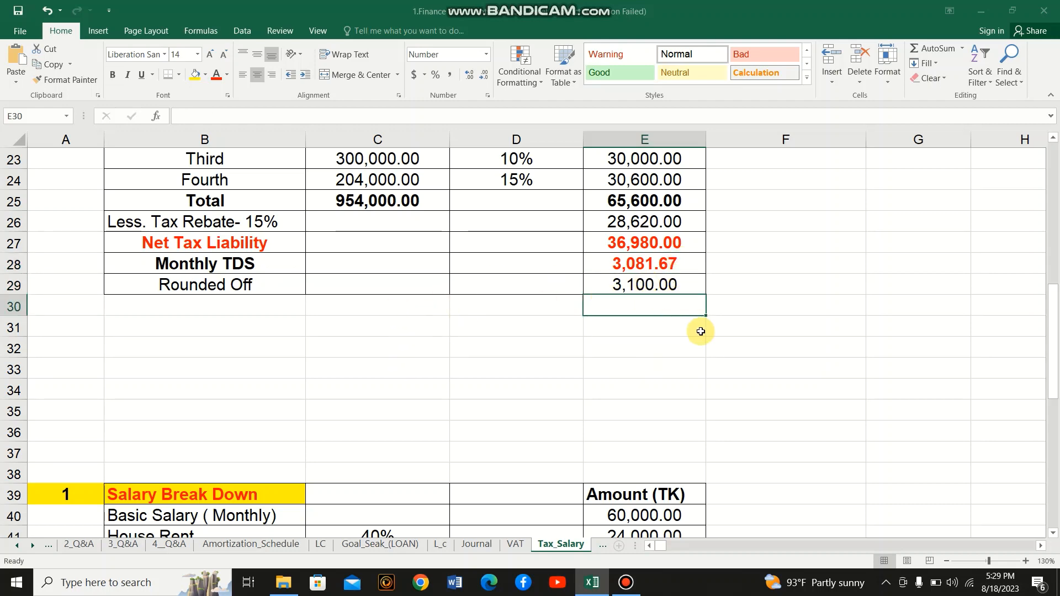
# Review the Taxable Income Calculation table, examining the total taxable amount, the exempted House Rent and Medical Allowance, and the Income Tax Ordinance 1984 notes.
pyautogui.scroll(-5, 629, 373)
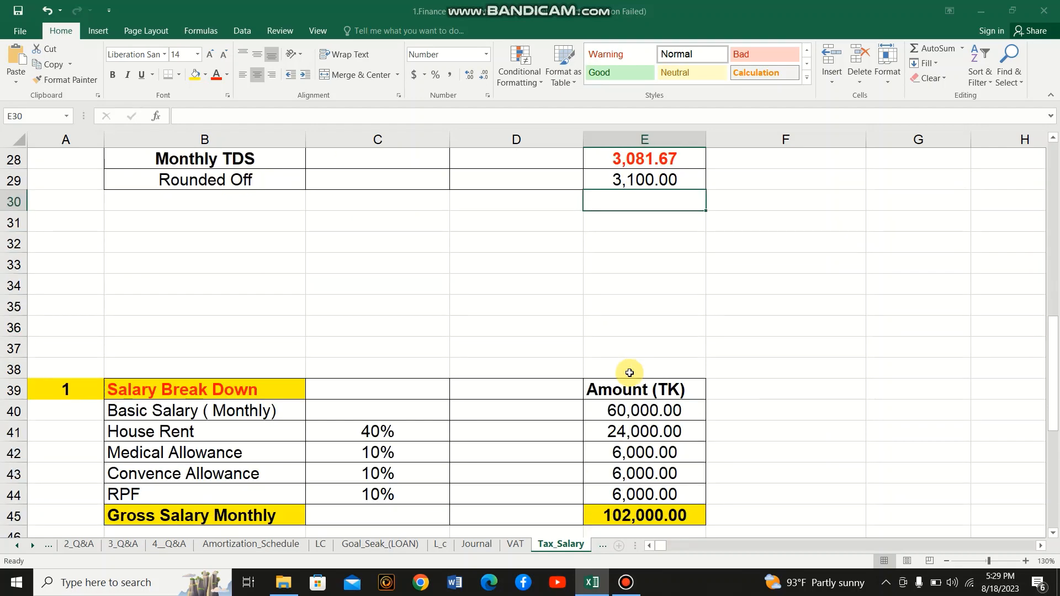
pyautogui.scroll(4, 629, 372)
pyautogui.scroll(9, 629, 372)
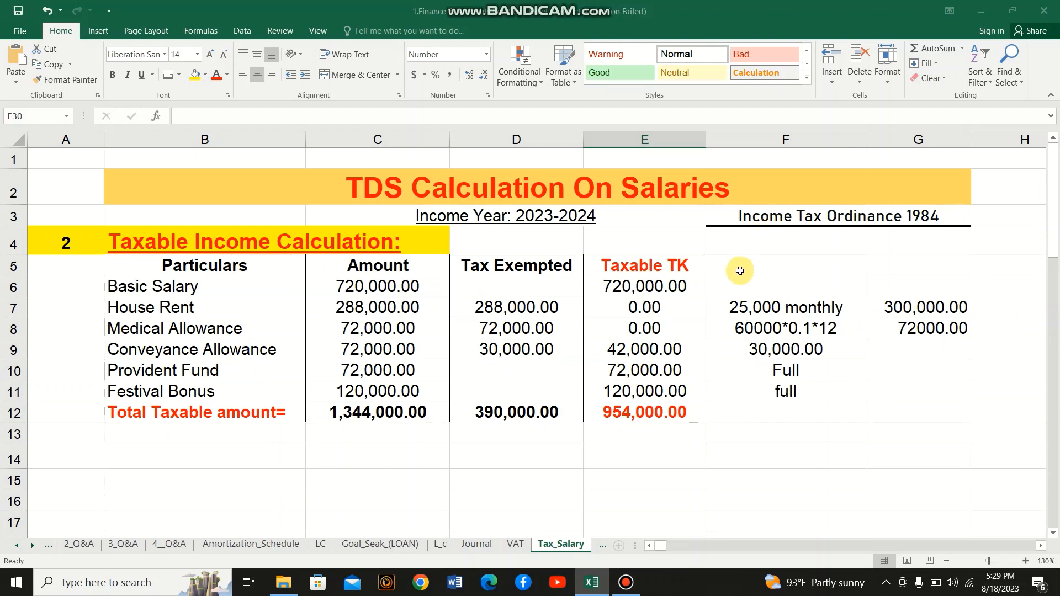
pyautogui.click(740, 267)
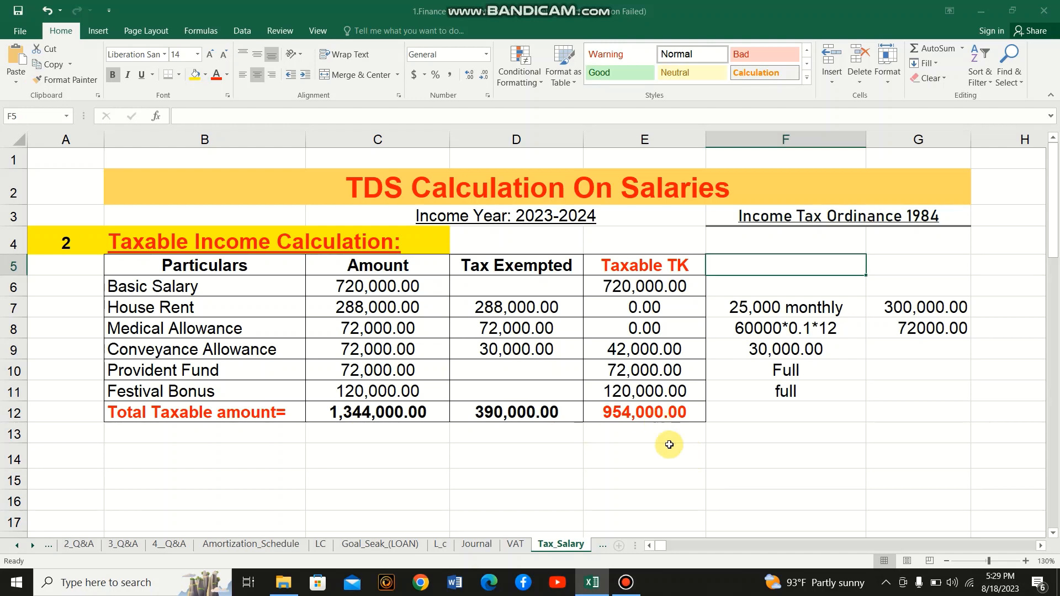
pyautogui.click(671, 470)
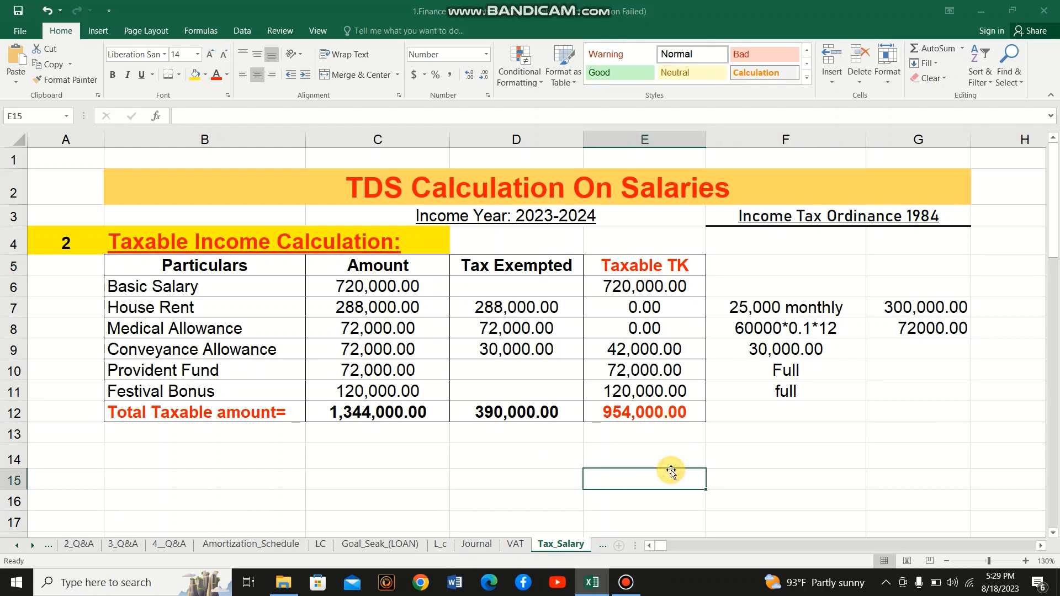
pyautogui.click(766, 469)
pyautogui.click(666, 452)
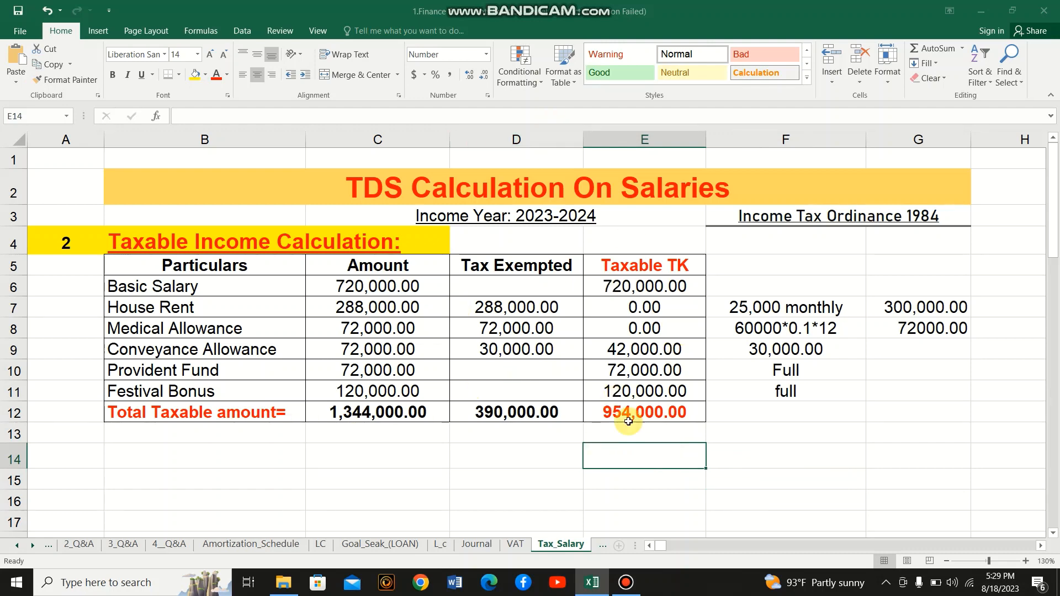
pyautogui.click(763, 453)
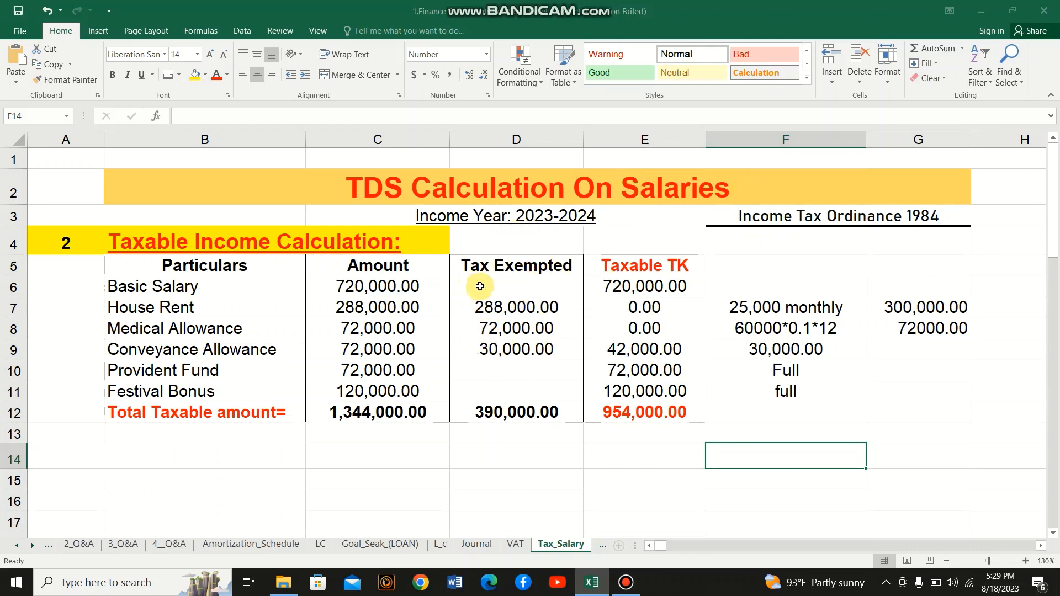
pyautogui.click(515, 308)
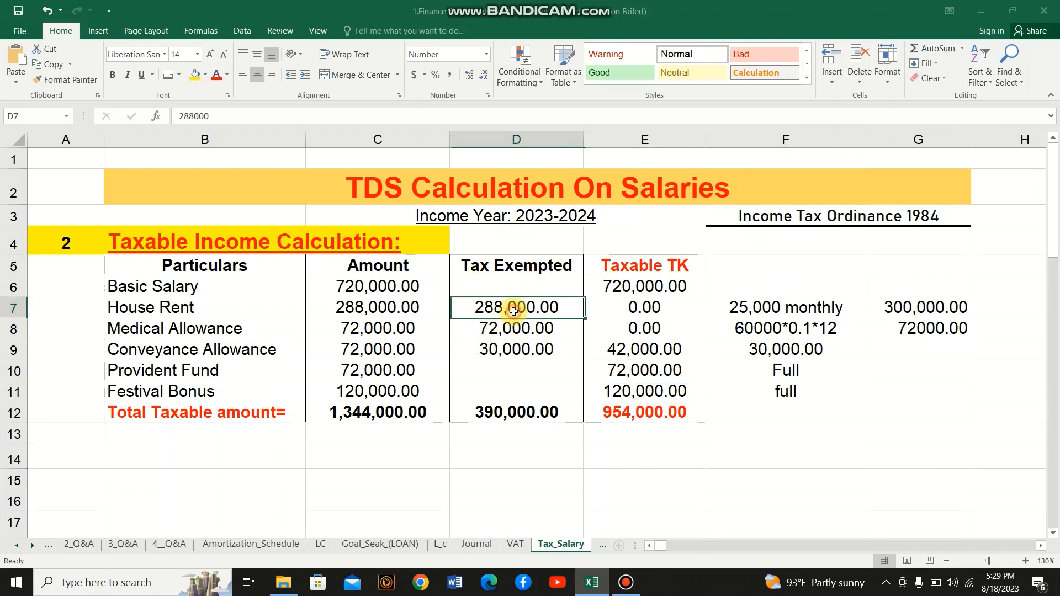
pyautogui.click(518, 331)
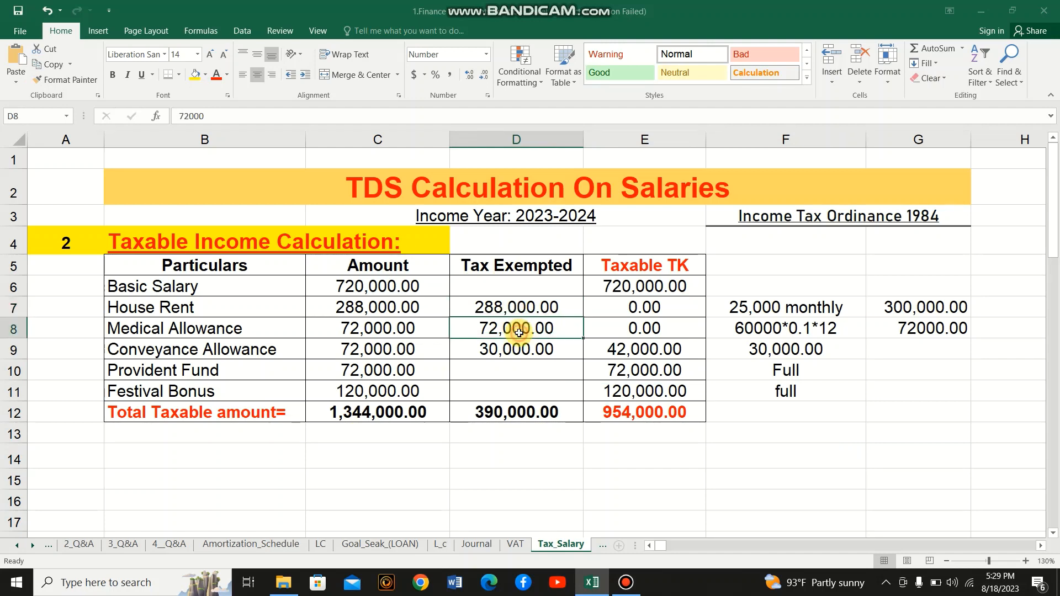
pyautogui.click(793, 237)
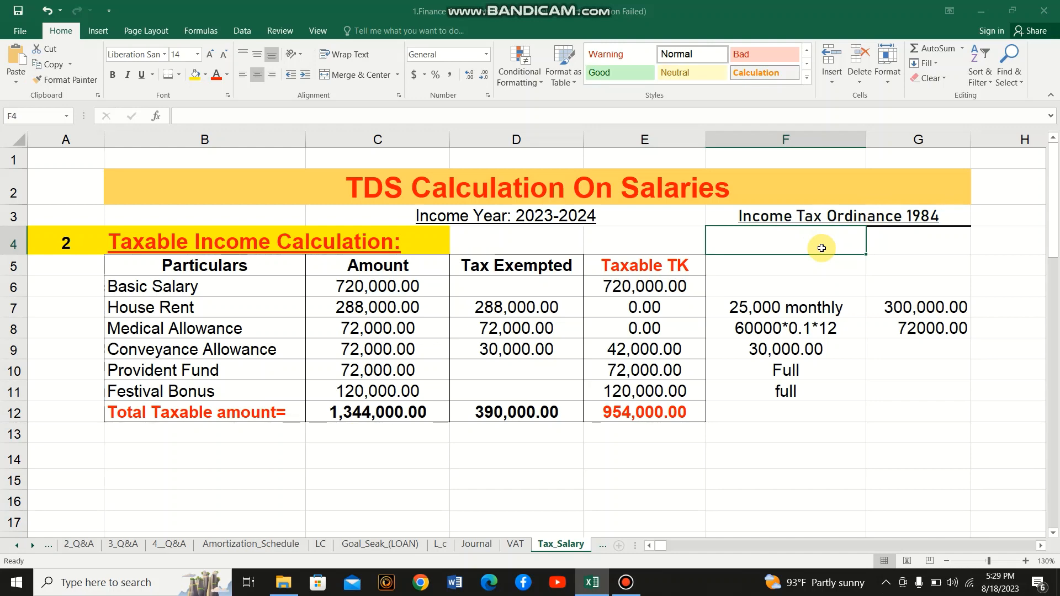
pyautogui.click(899, 239)
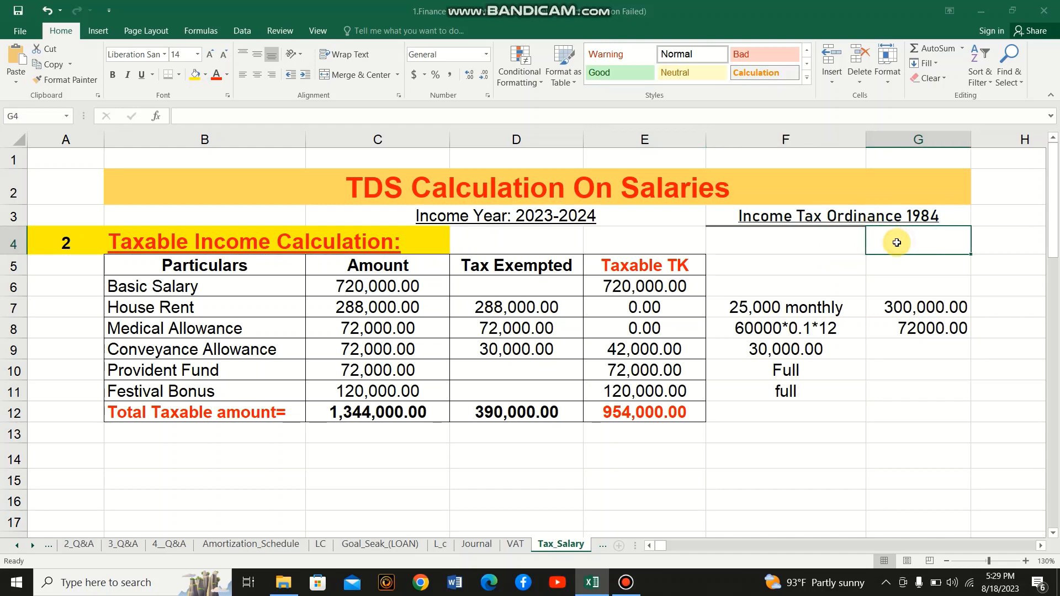
pyautogui.click(560, 491)
pyautogui.click(650, 466)
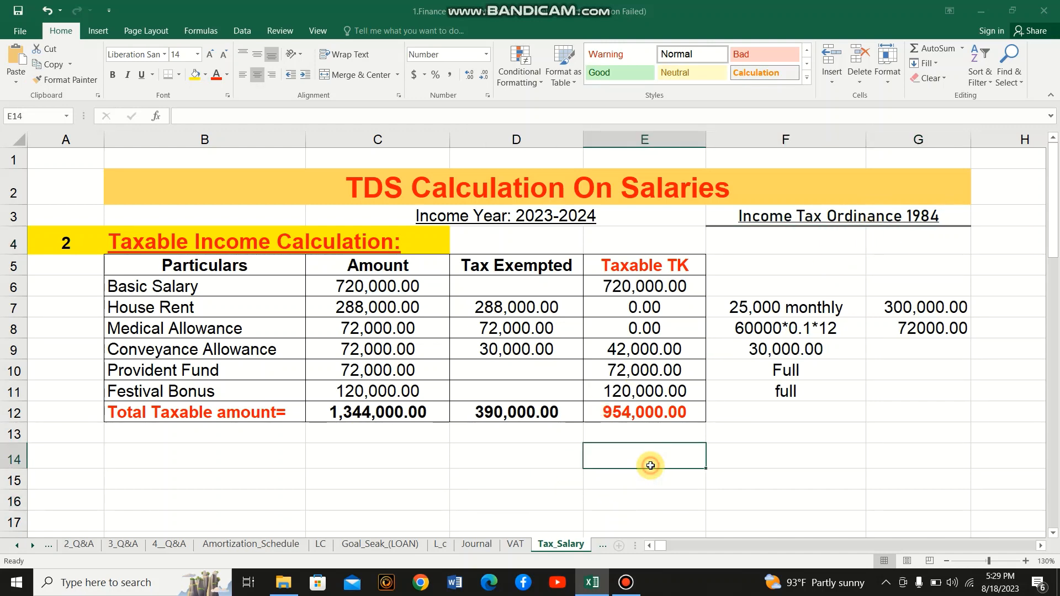